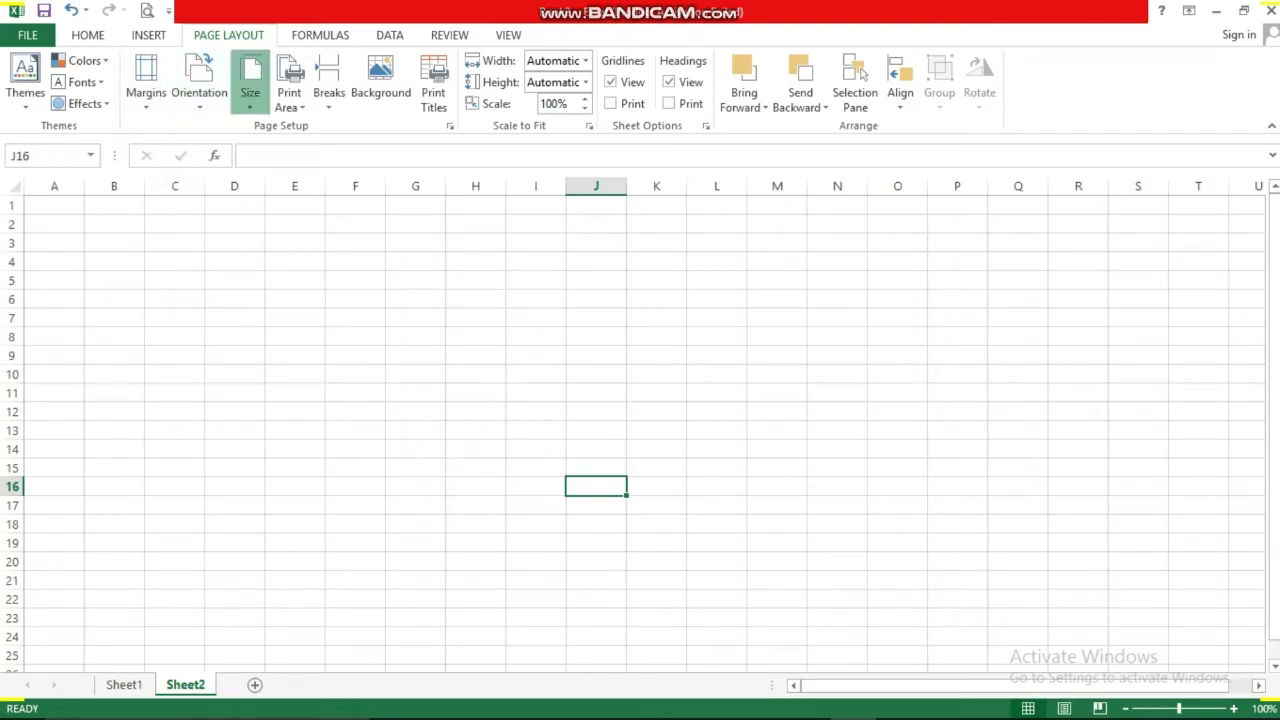
# Switch Sheet2's page size to A4 and its orientation to Landscape
pyautogui.click(250, 85)
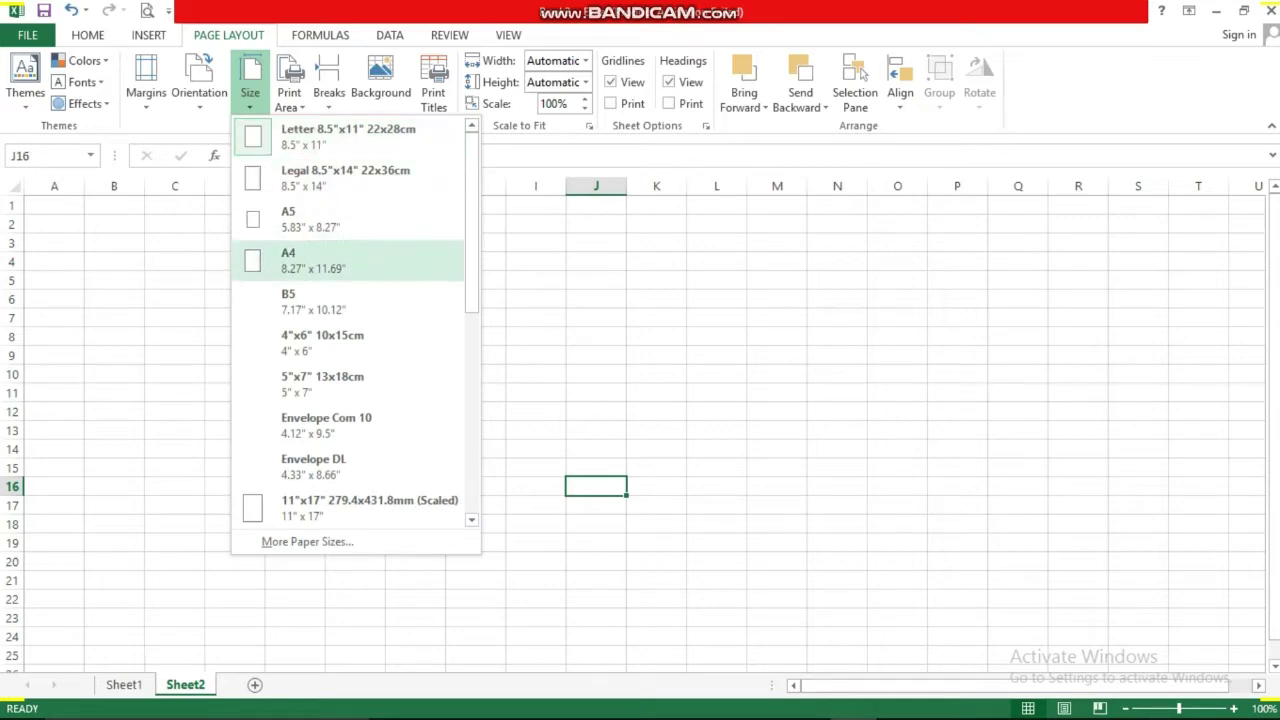
pyautogui.click(290, 258)
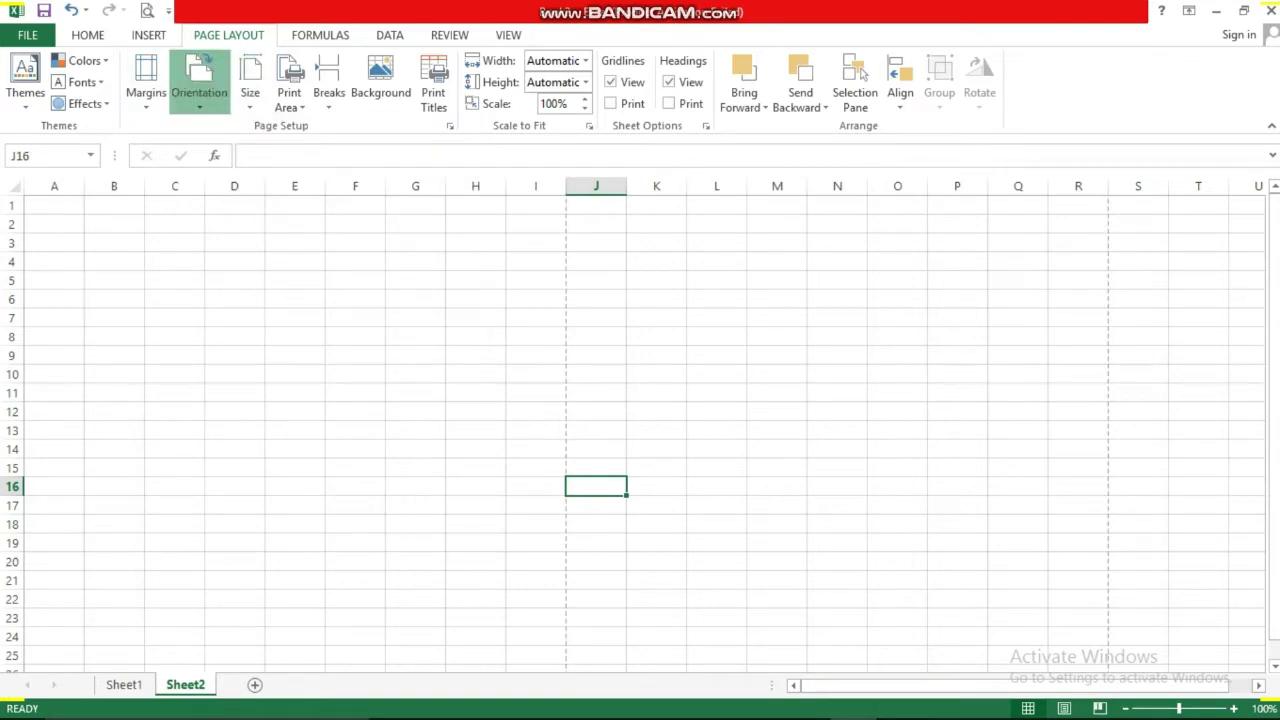
pyautogui.click(200, 80)
pyautogui.click(228, 176)
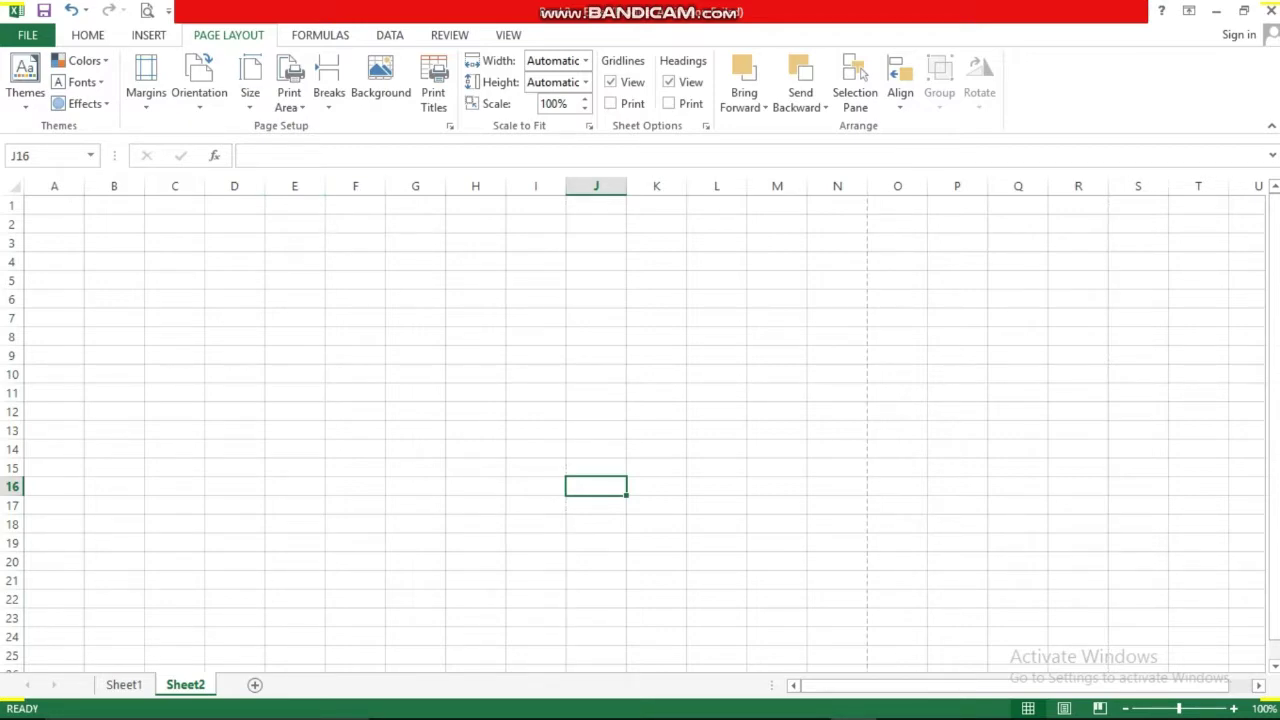
pyautogui.click(175, 224)
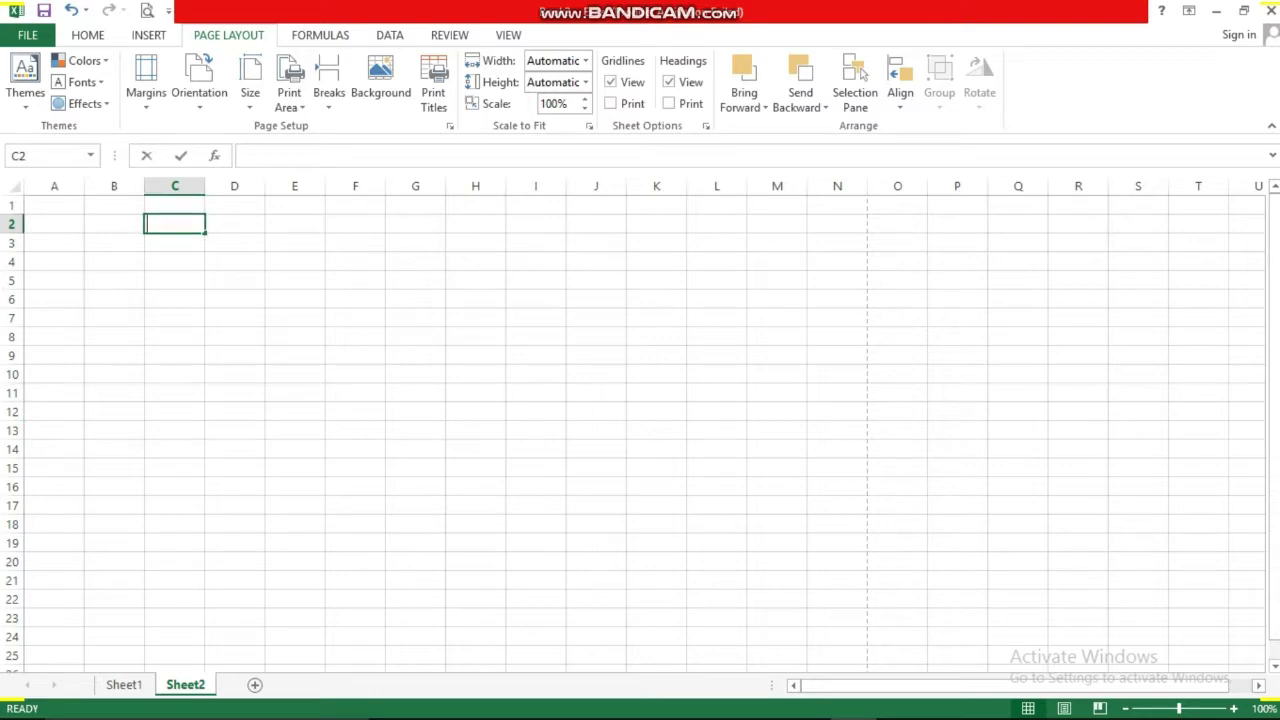
pyautogui.click(235, 224)
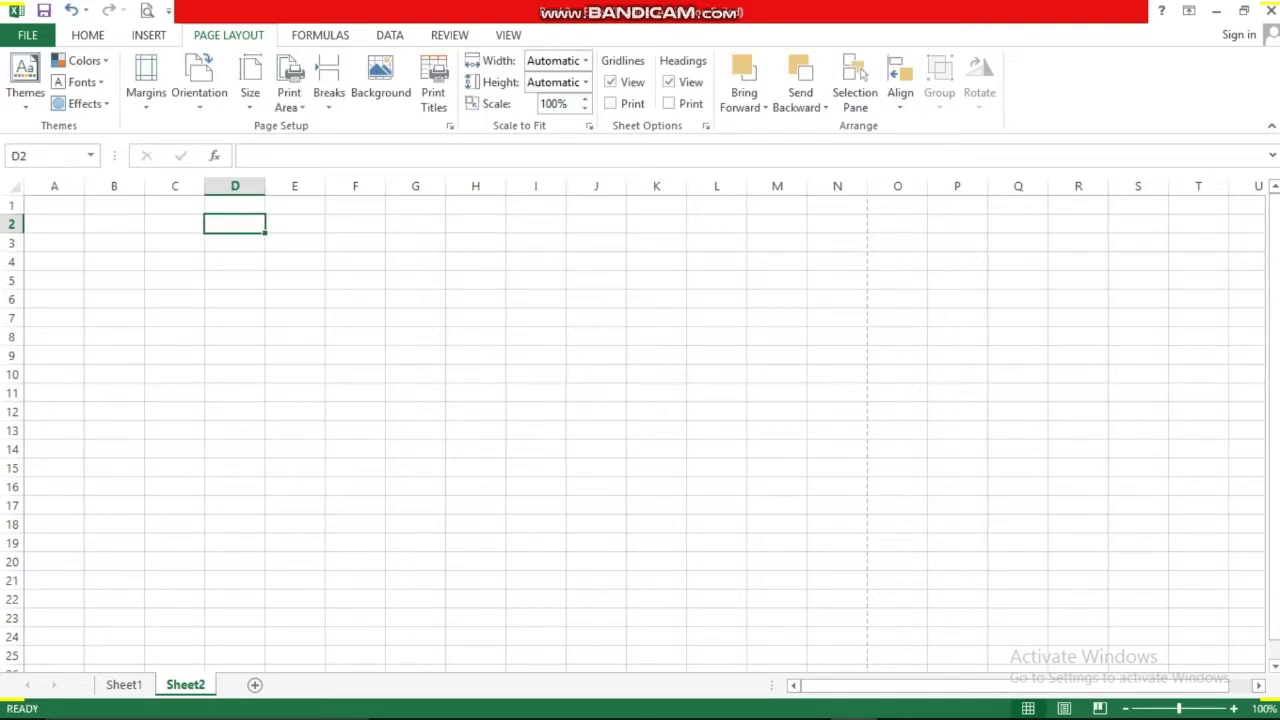
# Merge and center C2:K4 and enter the title 'Dhar & Sons ( Computer Dealer)'
pyautogui.moveTo(175, 224)
pyautogui.mouseDown()
pyautogui.moveTo(656, 243)
pyautogui.moveTo(656, 262)
pyautogui.mouseUp()
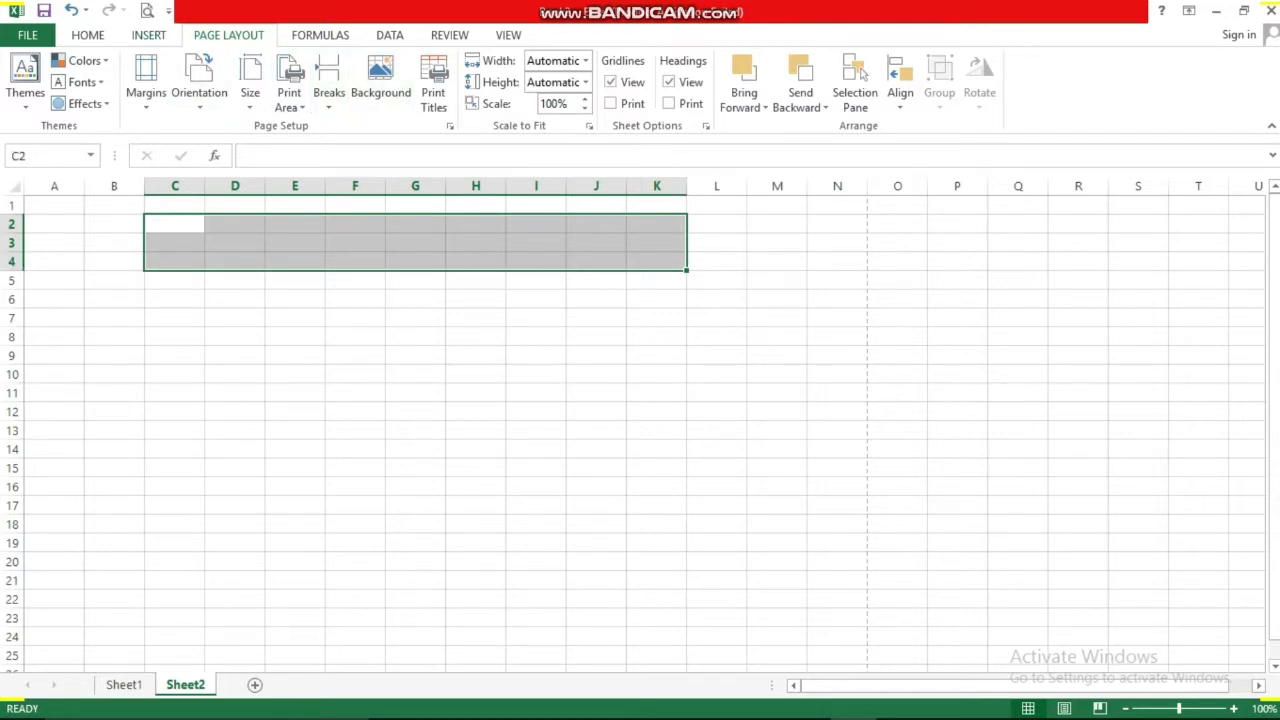
pyautogui.scroll(1, 520, 95)
pyautogui.scroll(1, 520, 95)
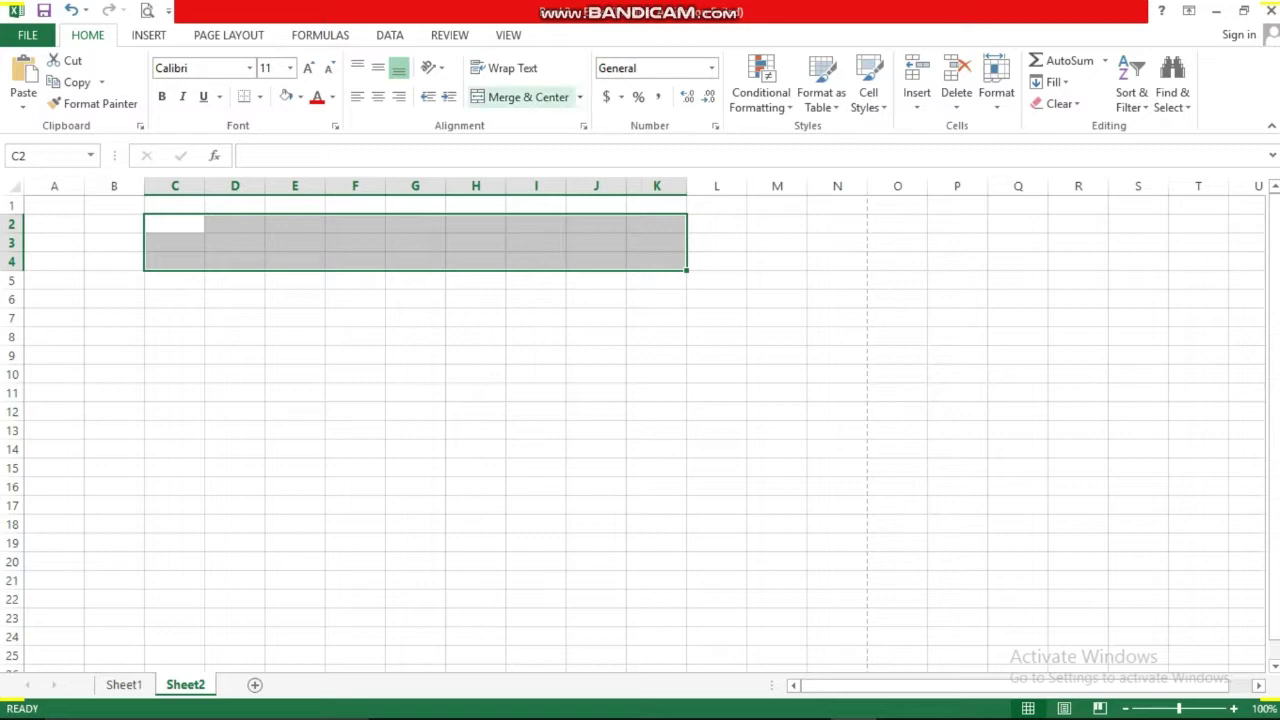
pyautogui.click(520, 96)
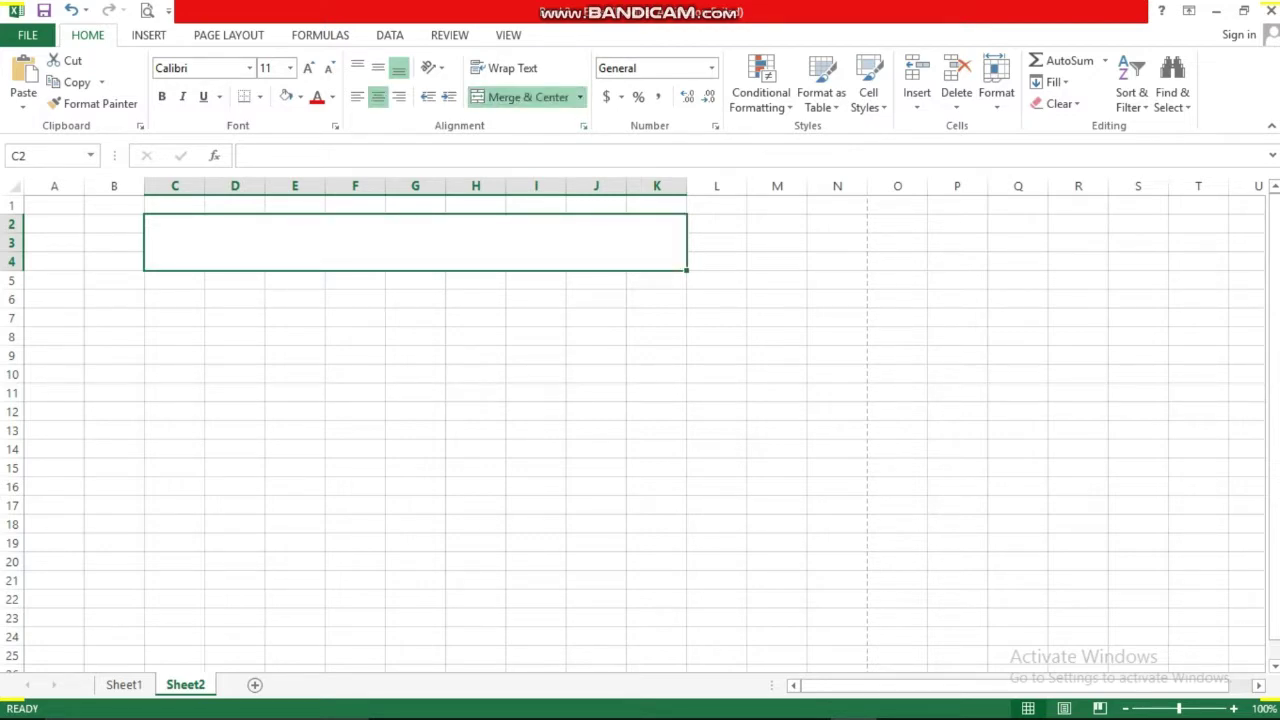
pyautogui.doubleClick(415, 258)
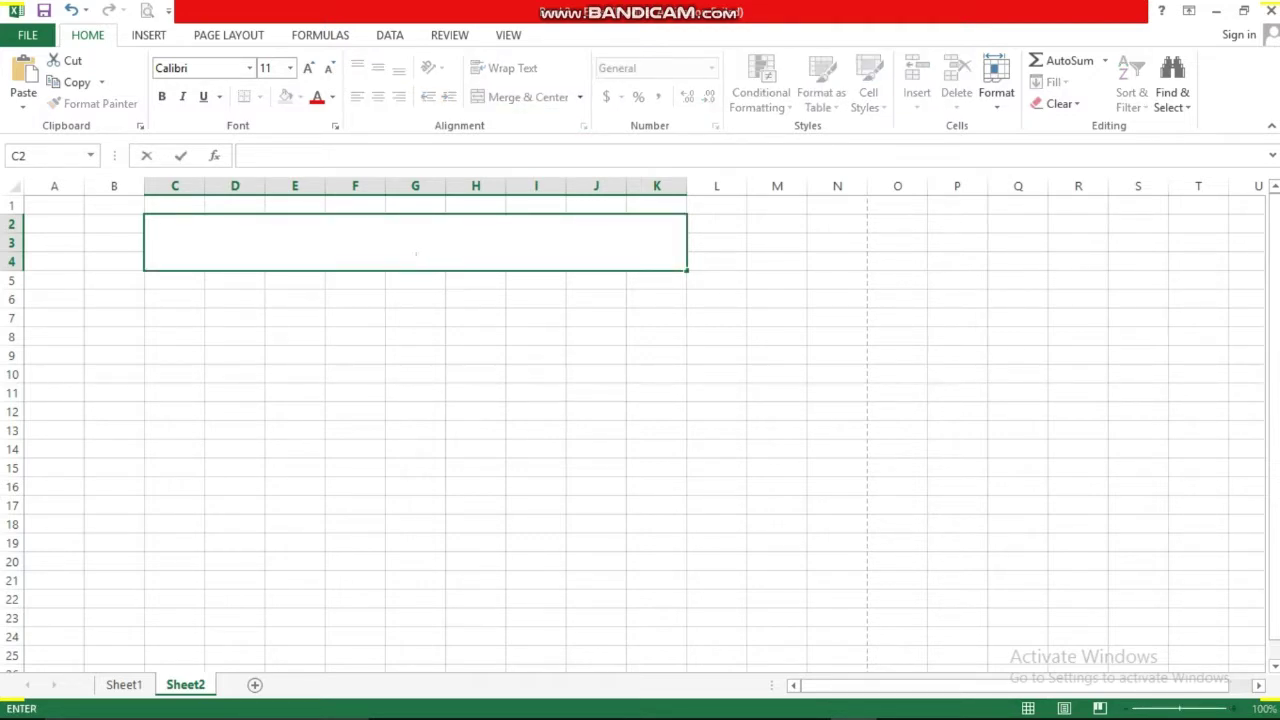
pyautogui.write('Dhar')
pyautogui.write(' & So')
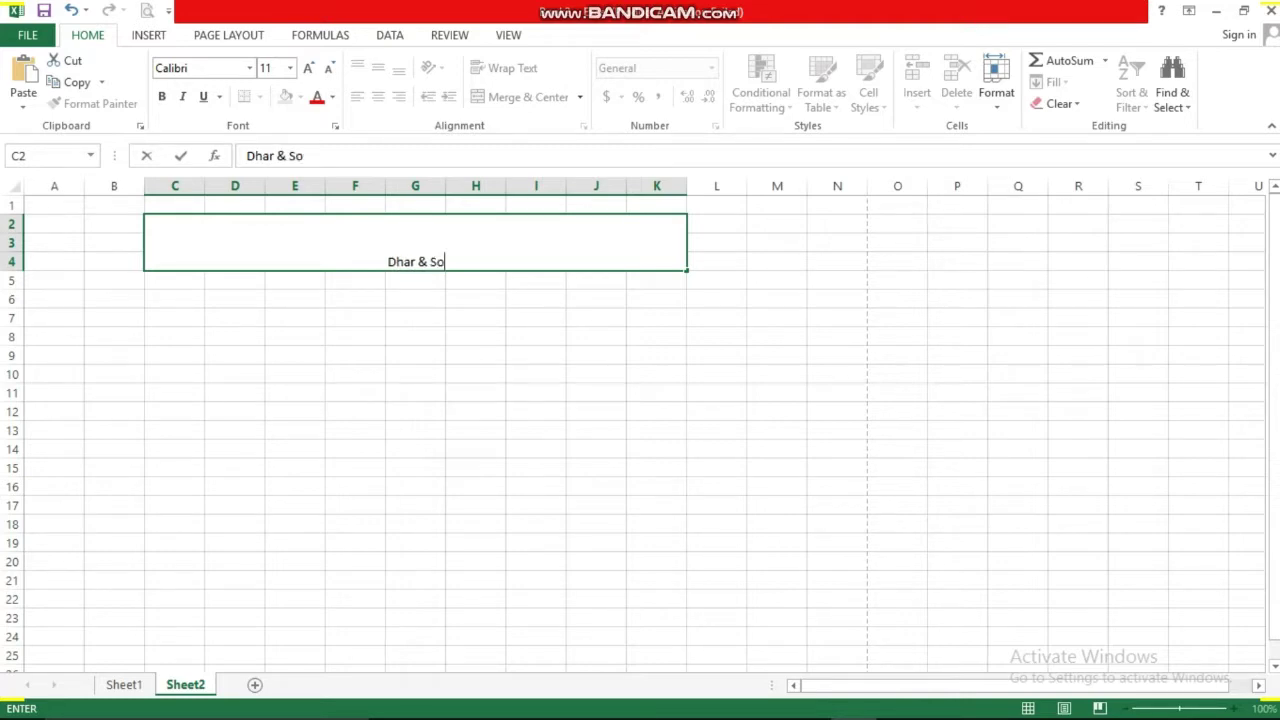
pyautogui.write('ns (')
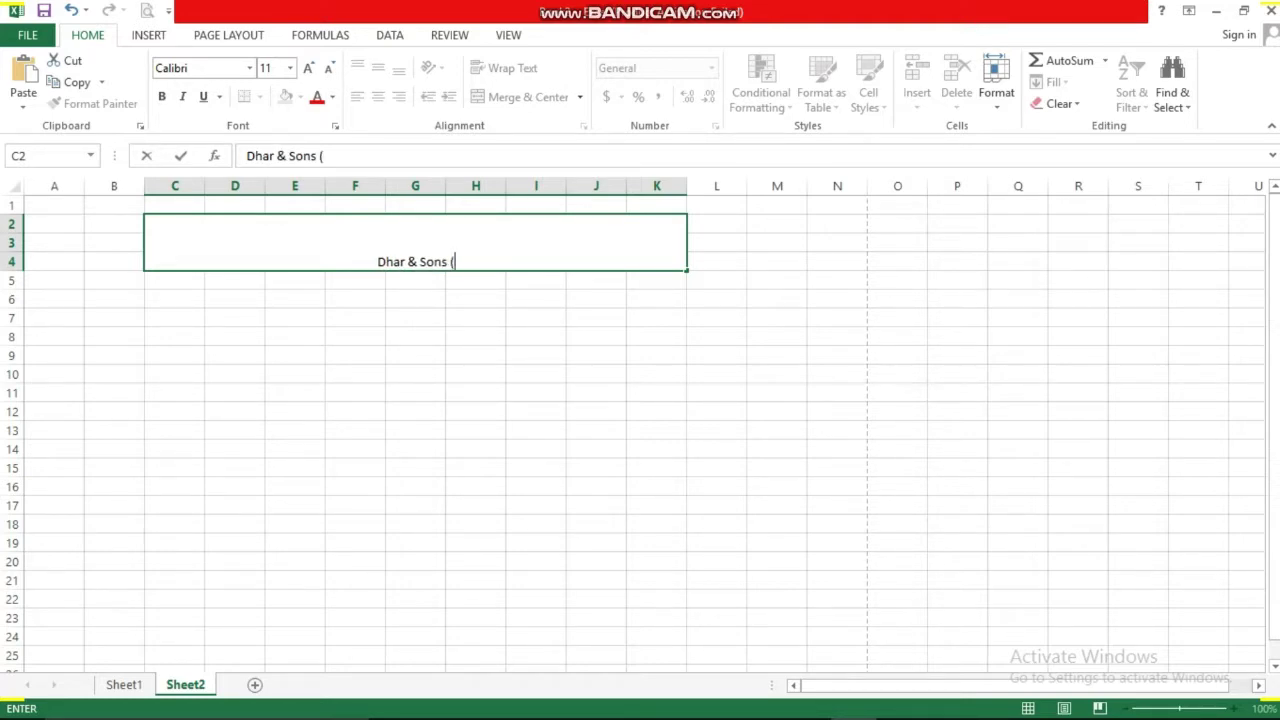
pyautogui.write(' C')
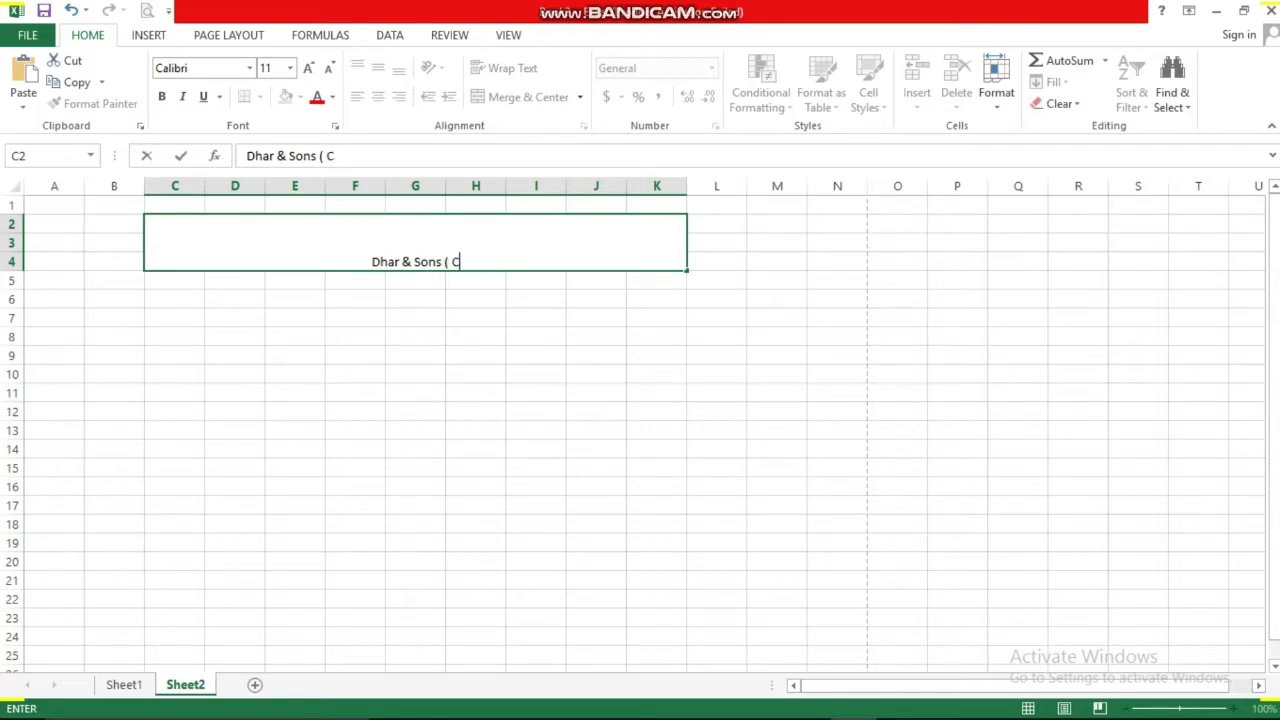
pyautogui.write('omputer')
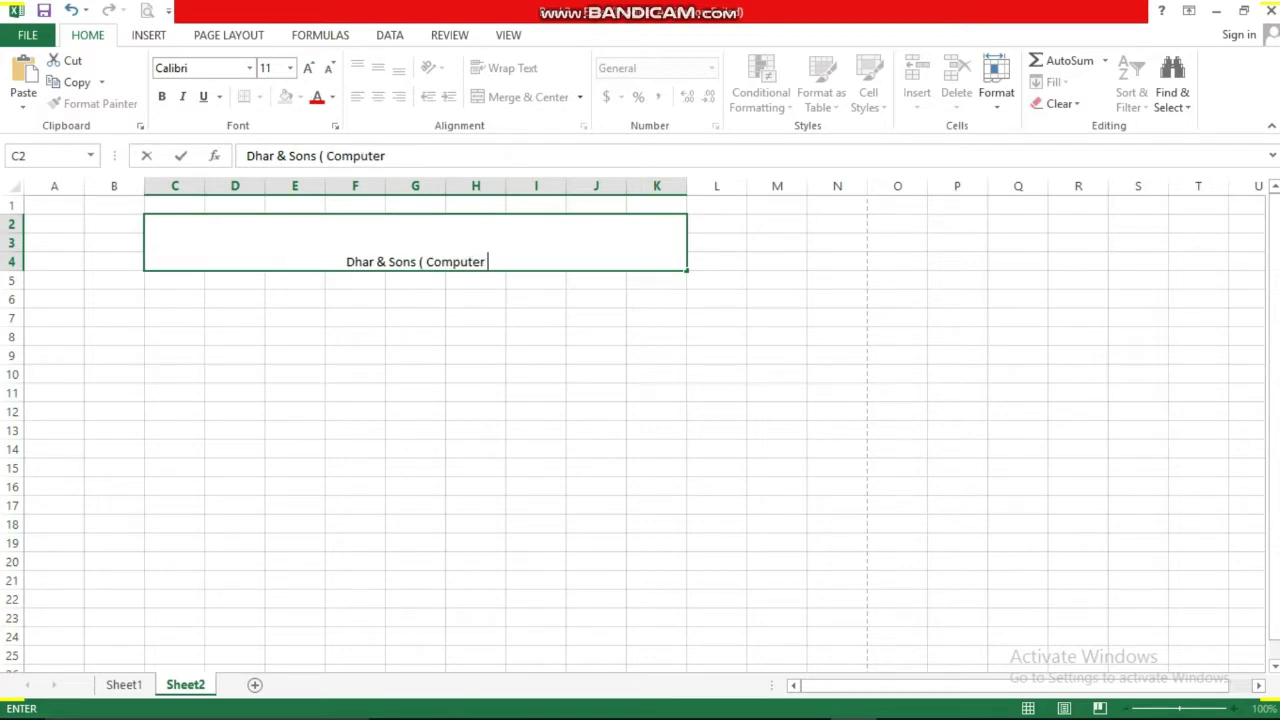
pyautogui.write(' Deal')
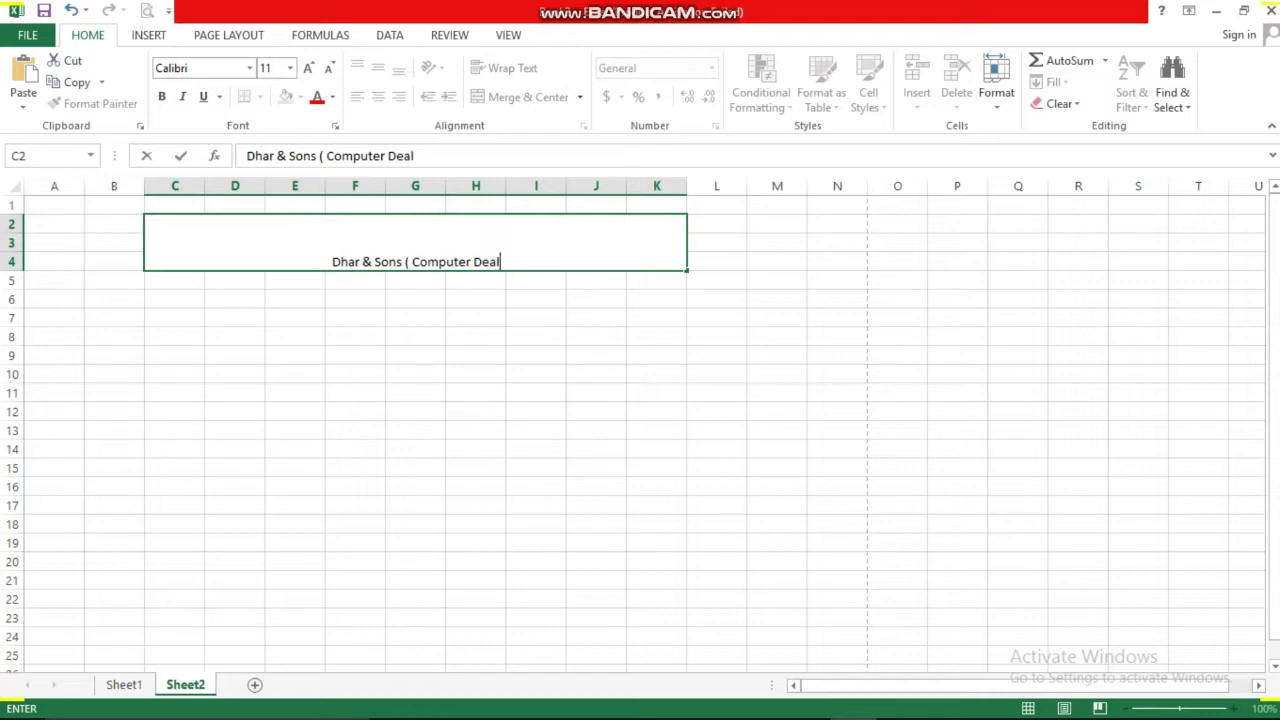
pyautogui.write('r')
pyautogui.press('BackSpace')
pyautogui.write('er)')
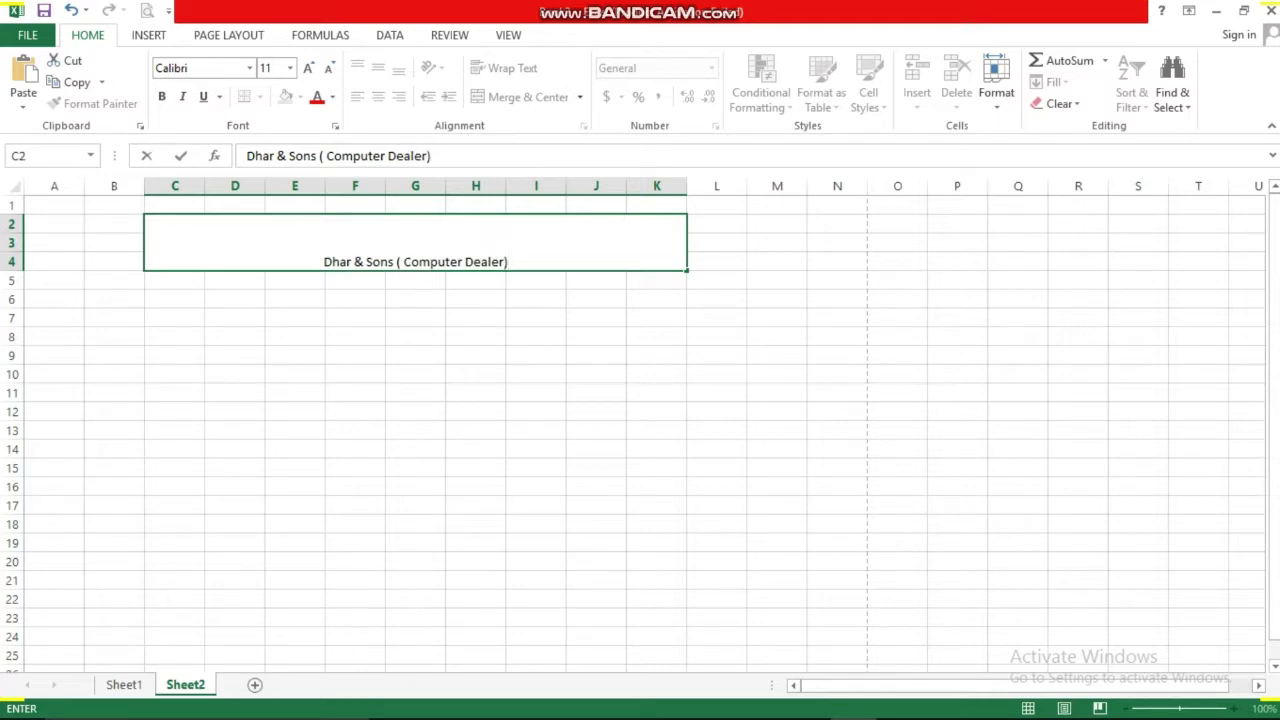
pyautogui.press('Return')
pyautogui.press('Up')
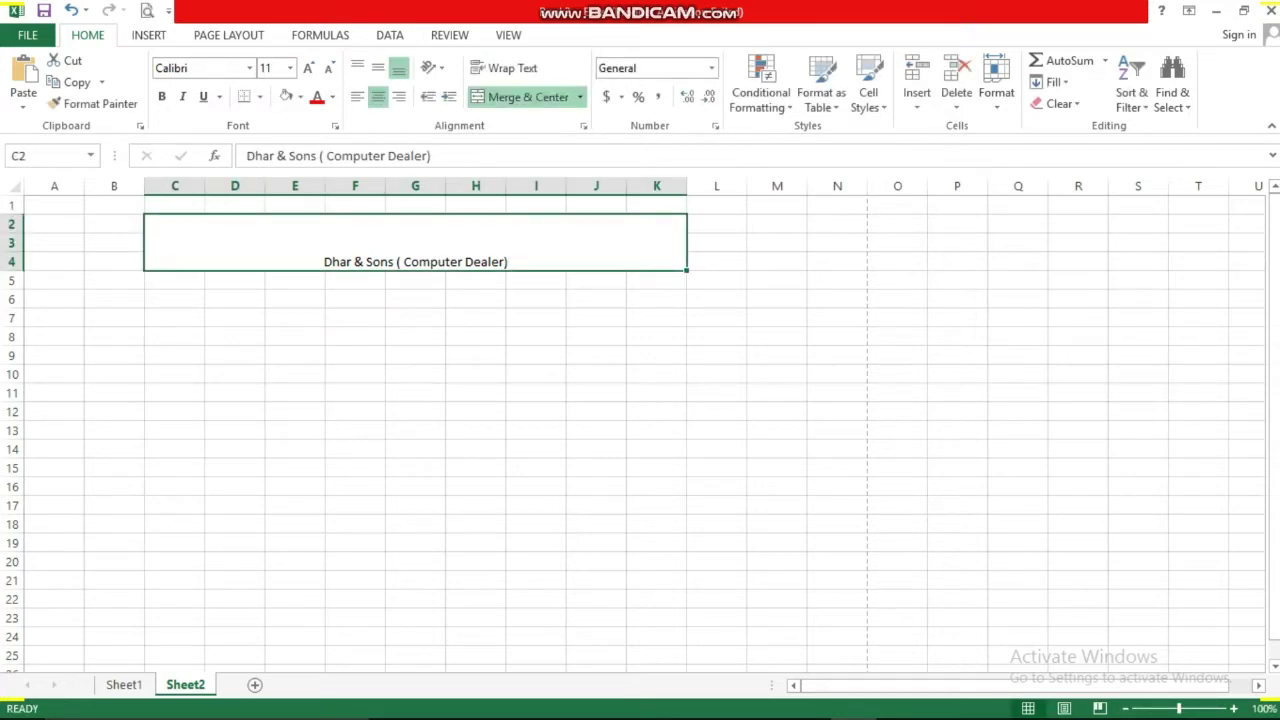
# Enlarge the title text to 22-point font size
pyautogui.click(308, 67)
pyautogui.click(308, 67)
pyautogui.click(308, 67)
pyautogui.click(308, 67)
pyautogui.click(308, 67)
pyautogui.click(308, 67)
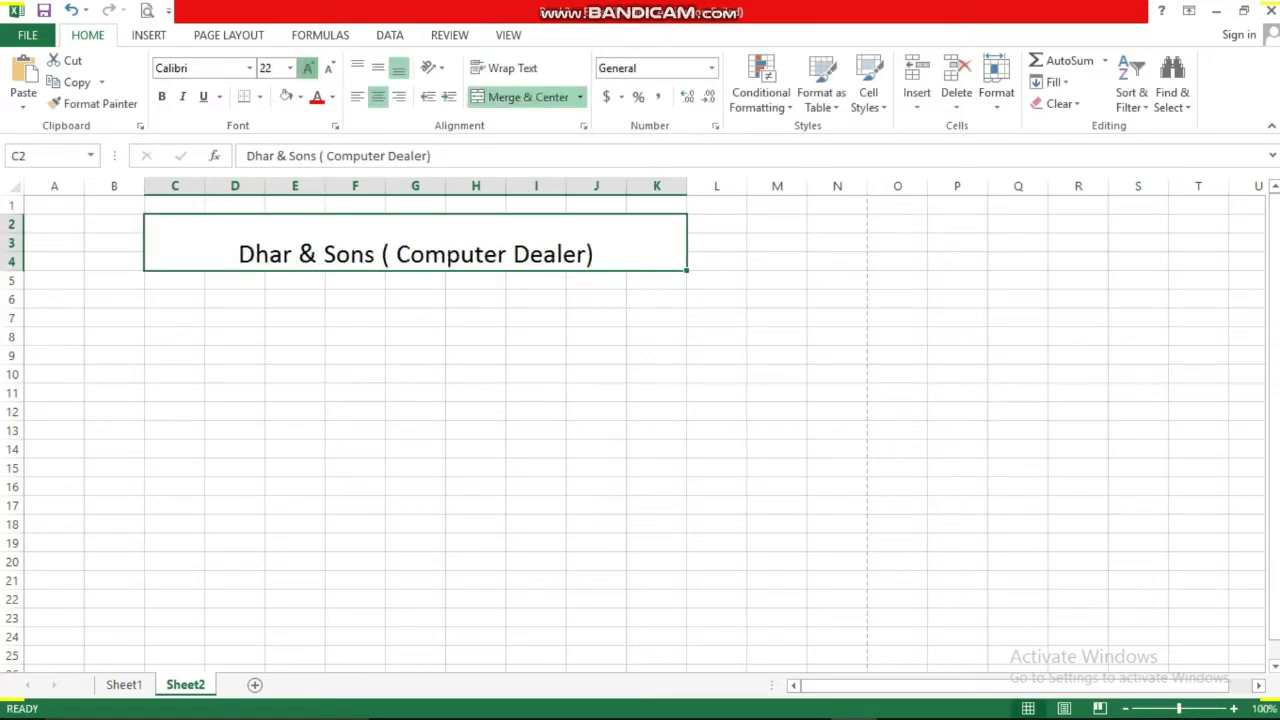
pyautogui.click(308, 67)
pyautogui.click(174, 280)
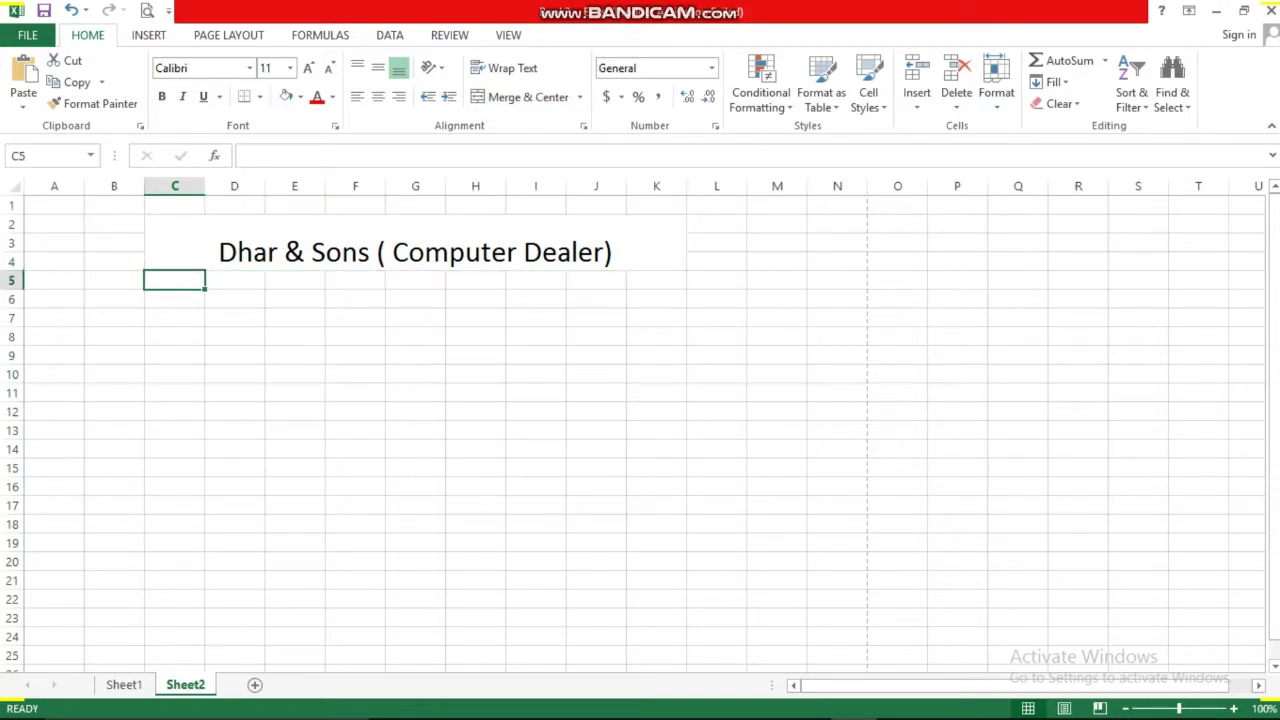
# Merge C5:K6 and enter 'Karimganj- Assam' followed by the shop's GSTIN in parentheses
pyautogui.moveTo(174, 280)
pyautogui.mouseDown()
pyautogui.moveTo(530, 280)
pyautogui.moveTo(656, 299)
pyautogui.mouseUp()
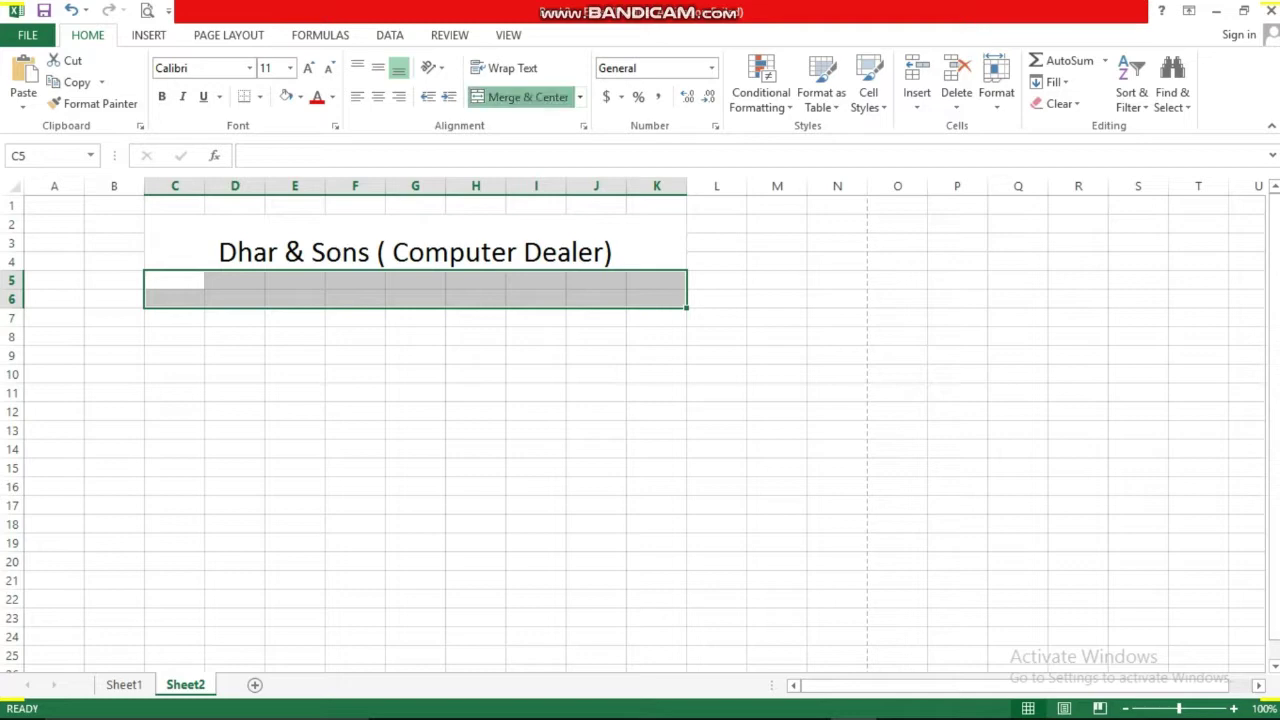
pyautogui.click(520, 97)
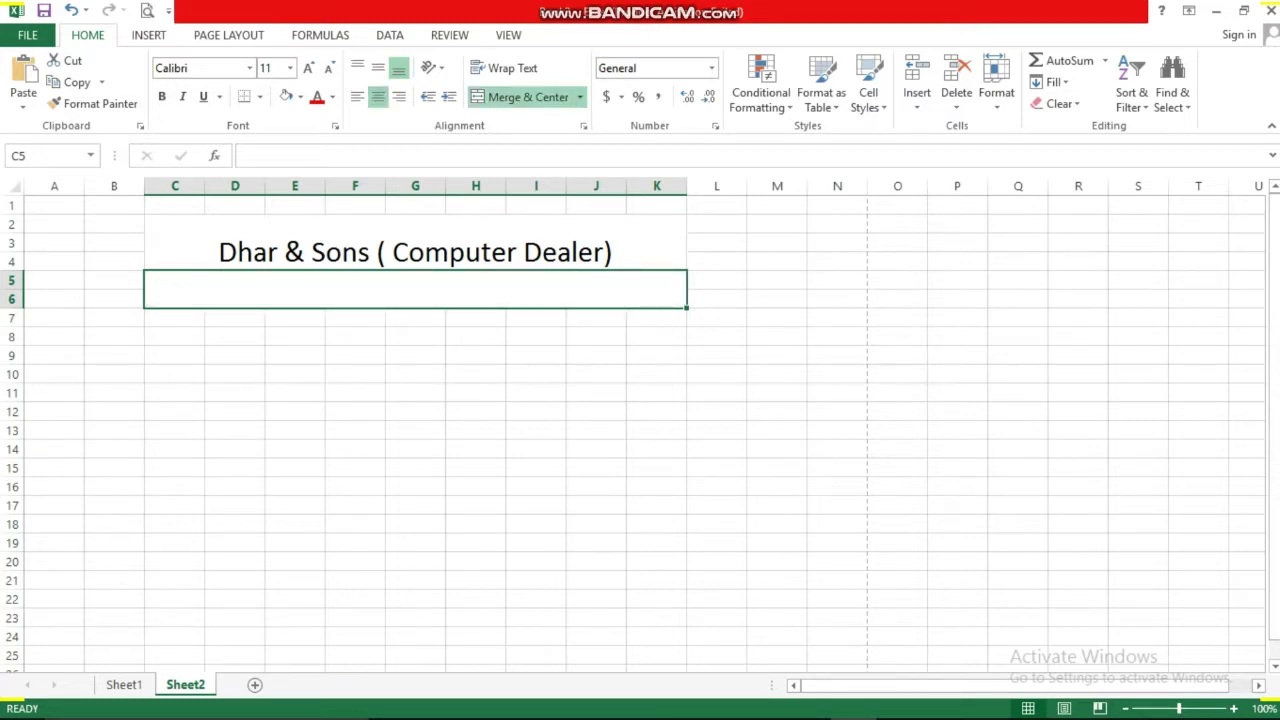
pyautogui.write('Kar')
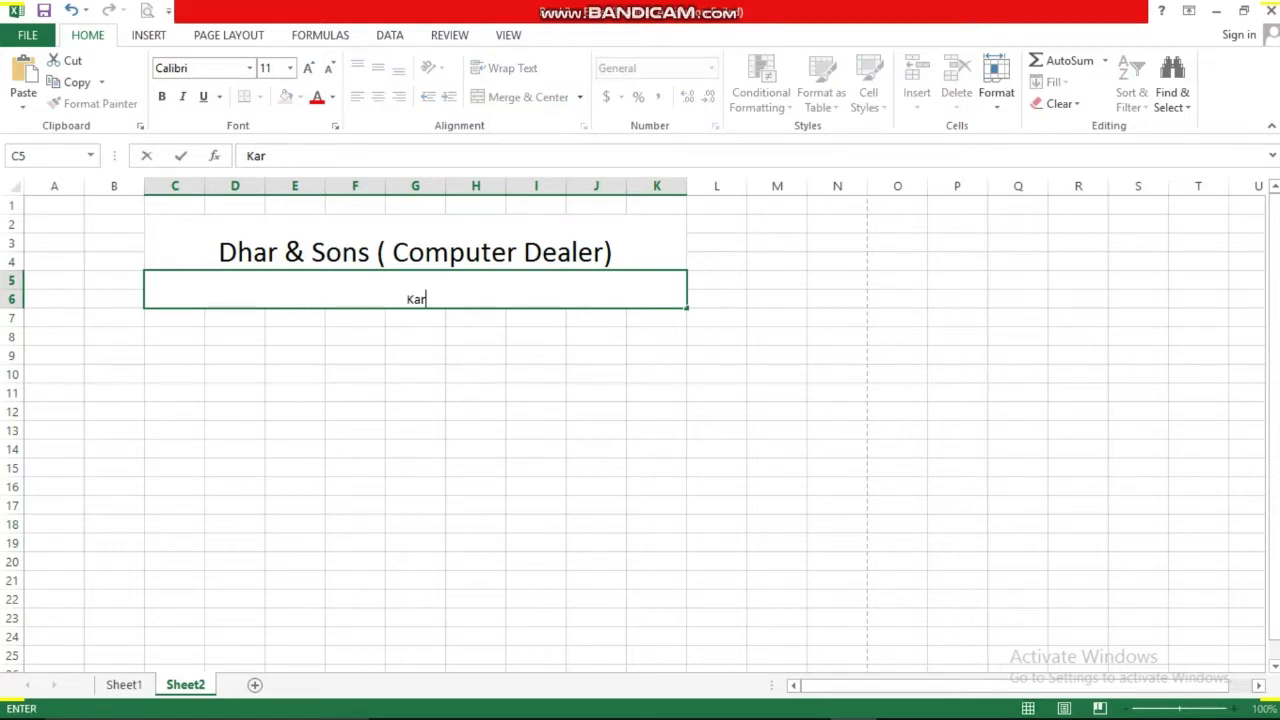
pyautogui.write('imgan')
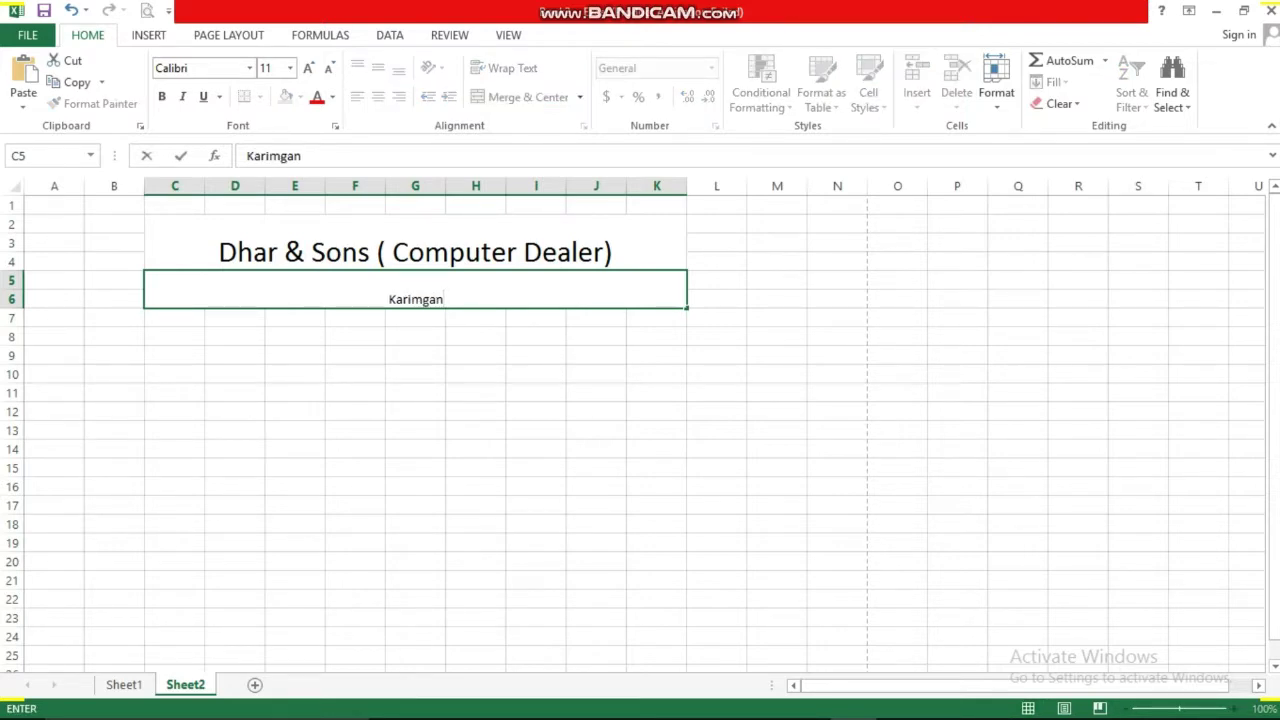
pyautogui.write('j-')
pyautogui.write(' Add')
pyautogui.press('BackSpace')
pyautogui.press('BackSpace')
pyautogui.write('ssam')
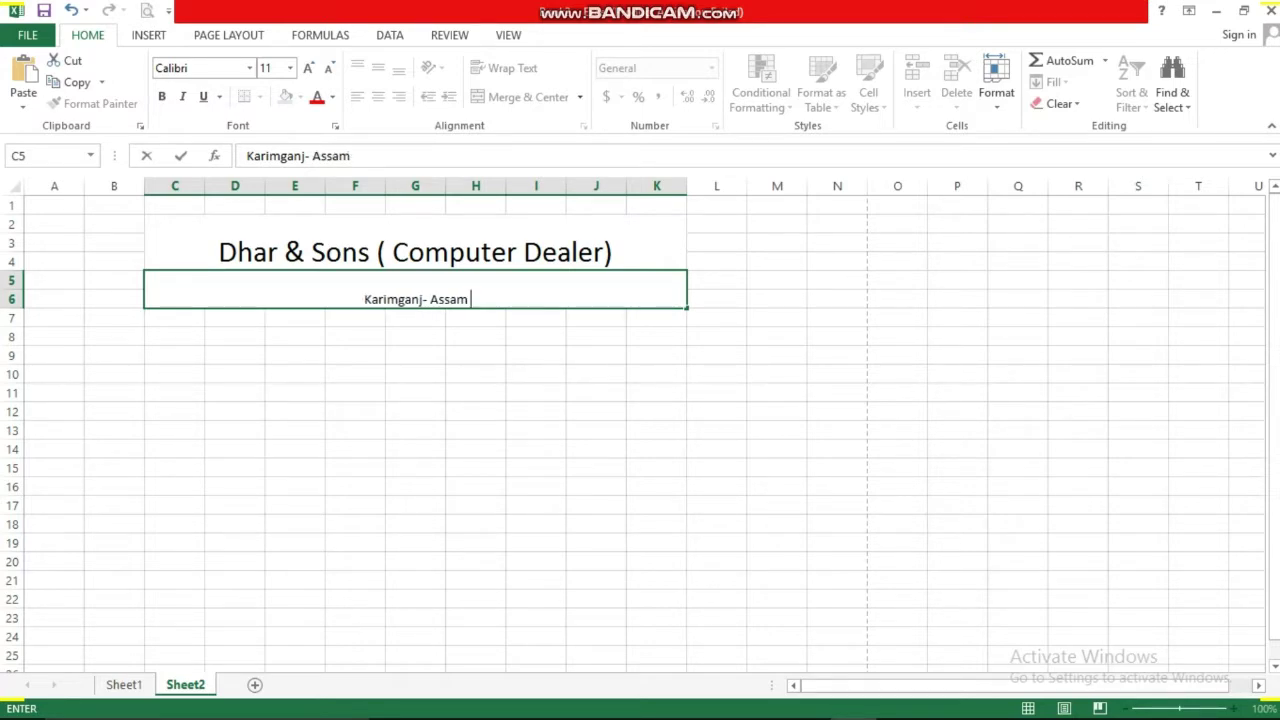
pyautogui.write(' (')
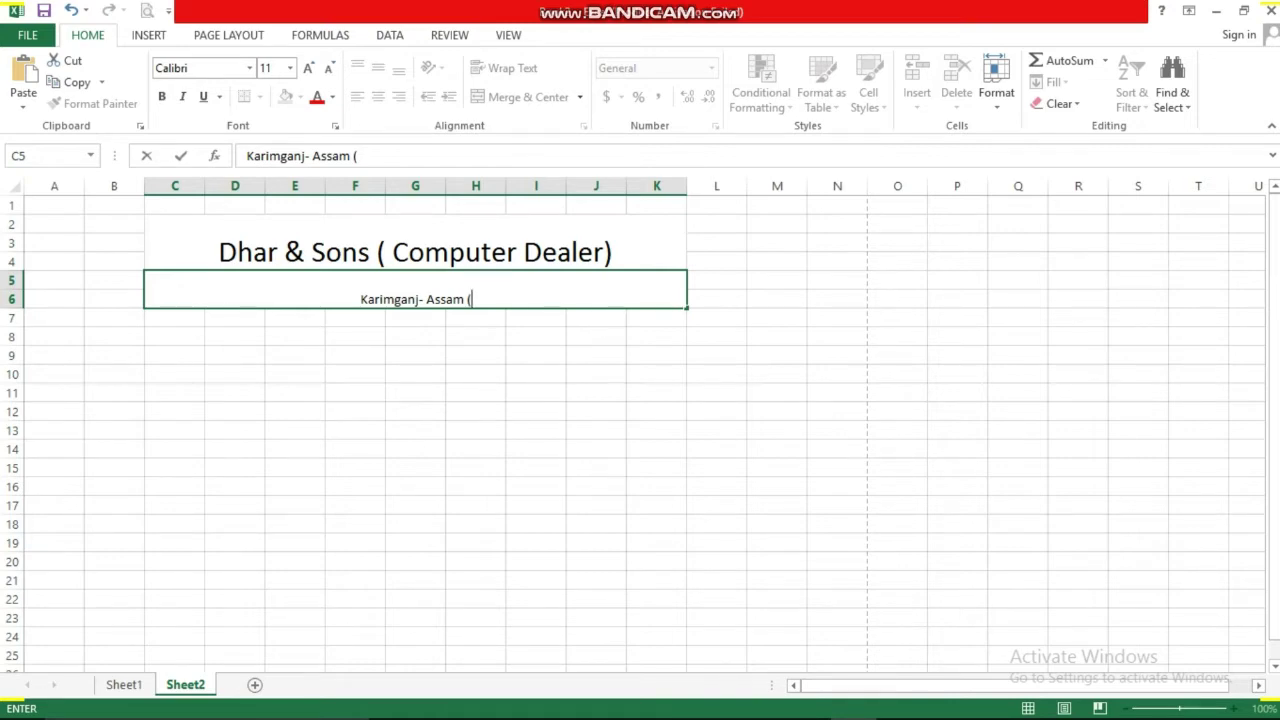
pyautogui.write('gstin')
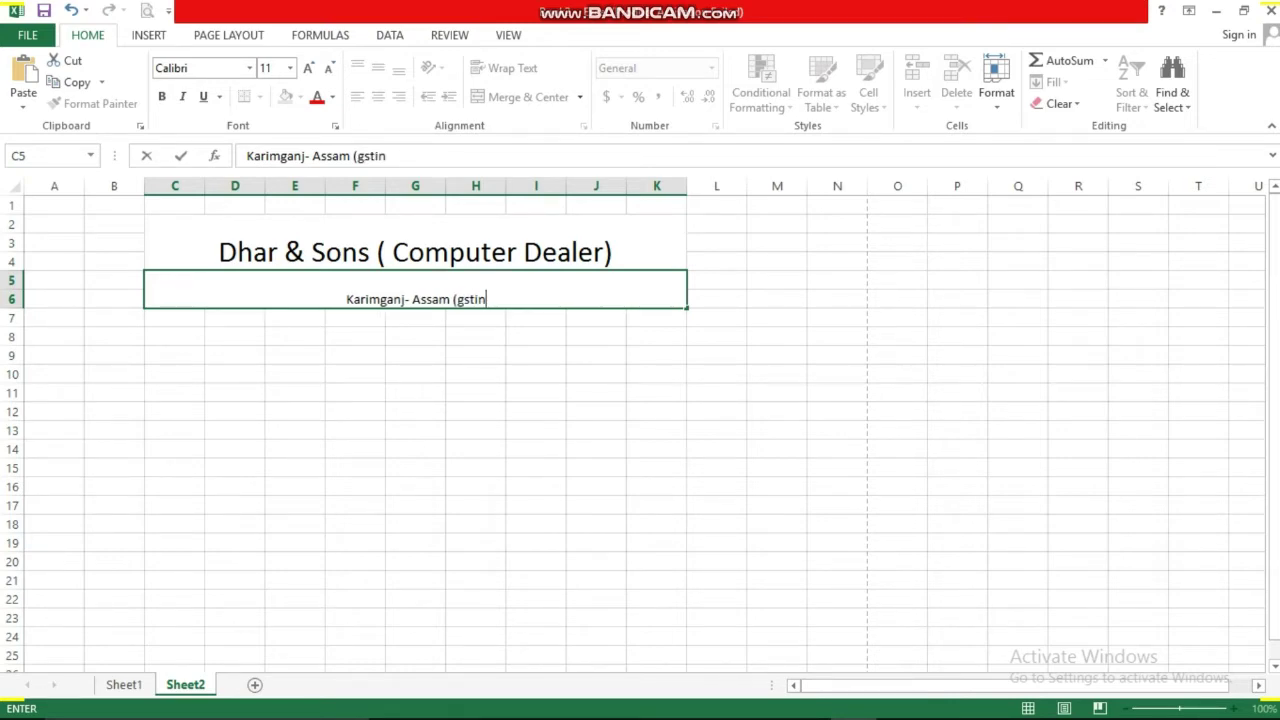
pyautogui.write('-')
pyautogui.press('BackSpace')
pyautogui.press('BackSpace')
pyautogui.press('BackSpace')
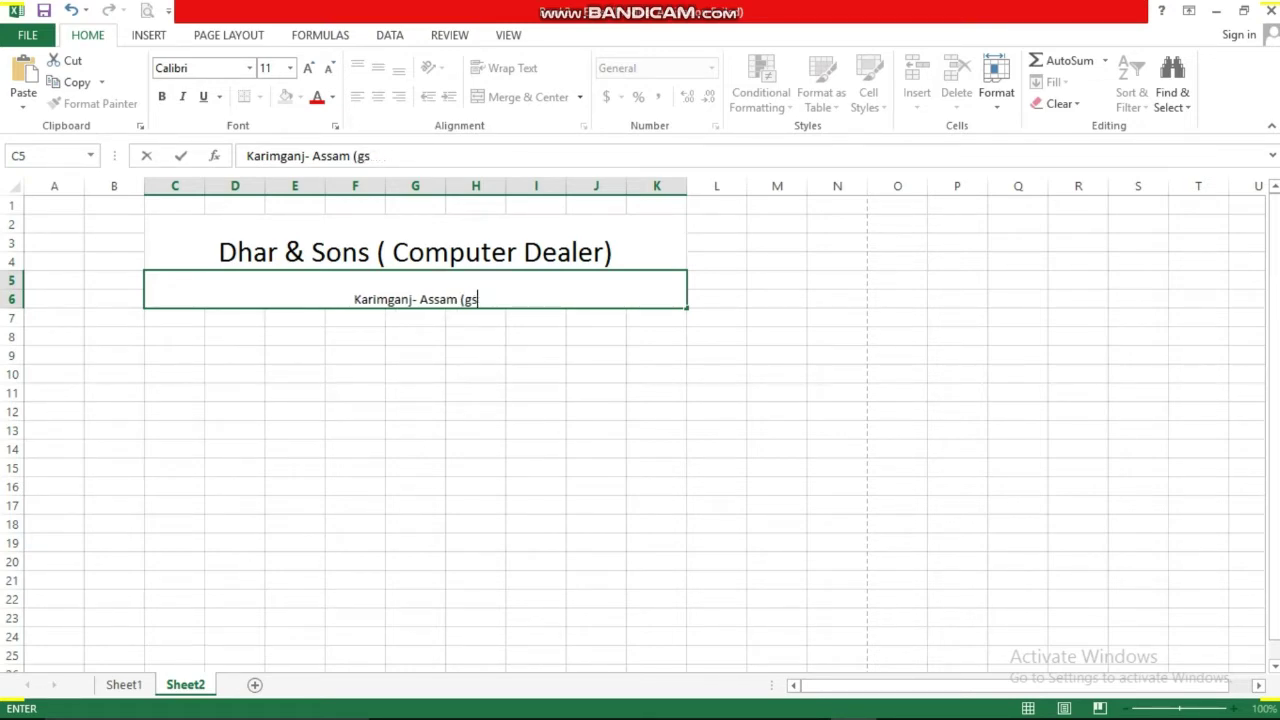
pyautogui.press('BackSpace')
pyautogui.press('BackSpace')
pyautogui.press('BackSpace')
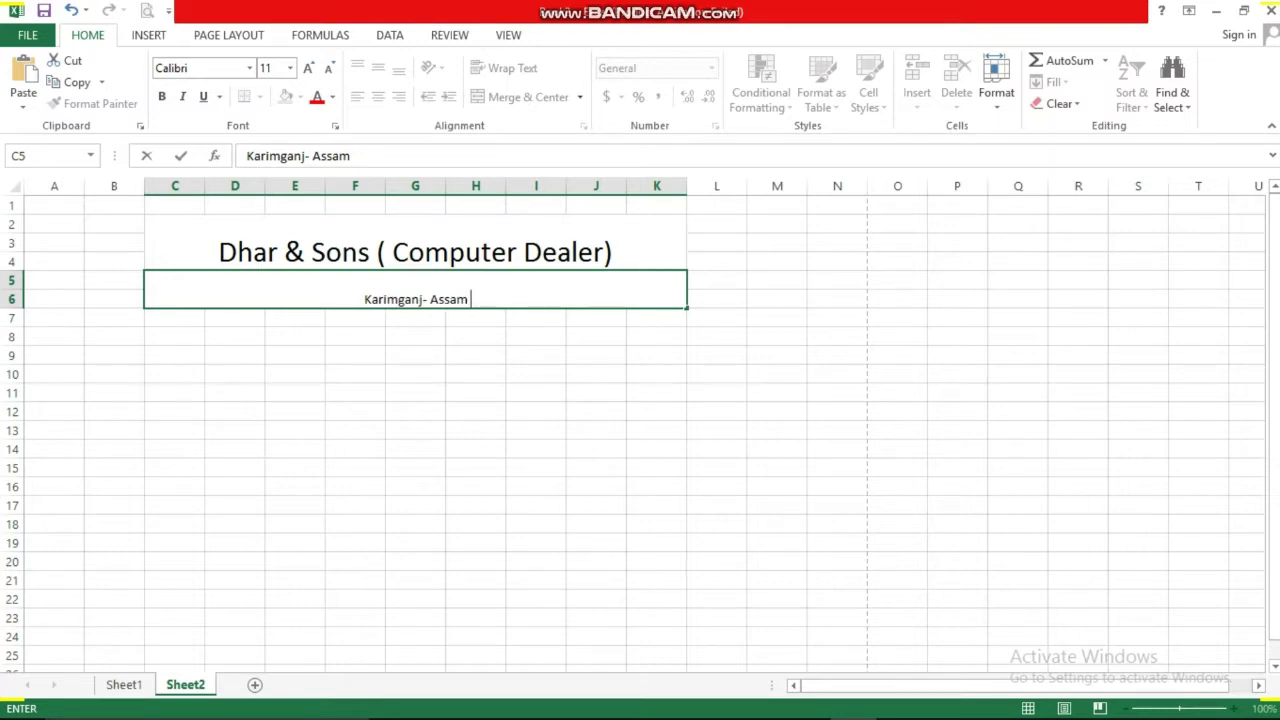
pyautogui.write('(GST')
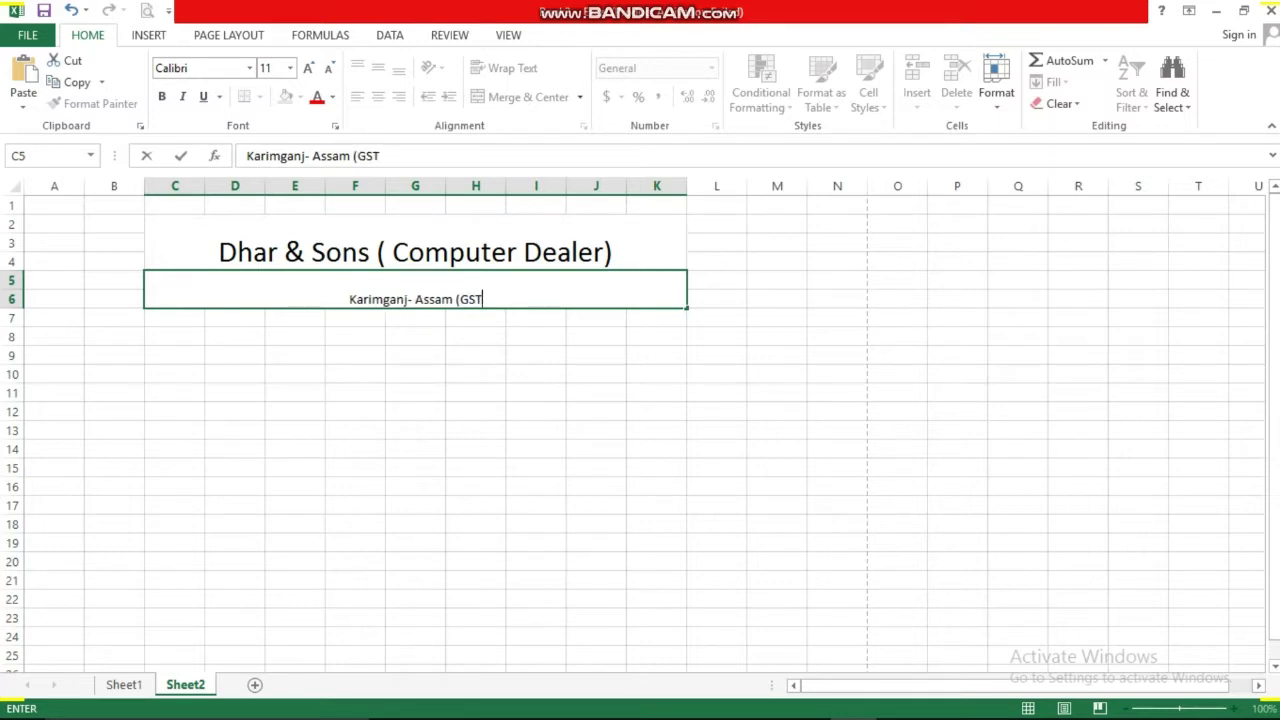
pyautogui.write('IN-')
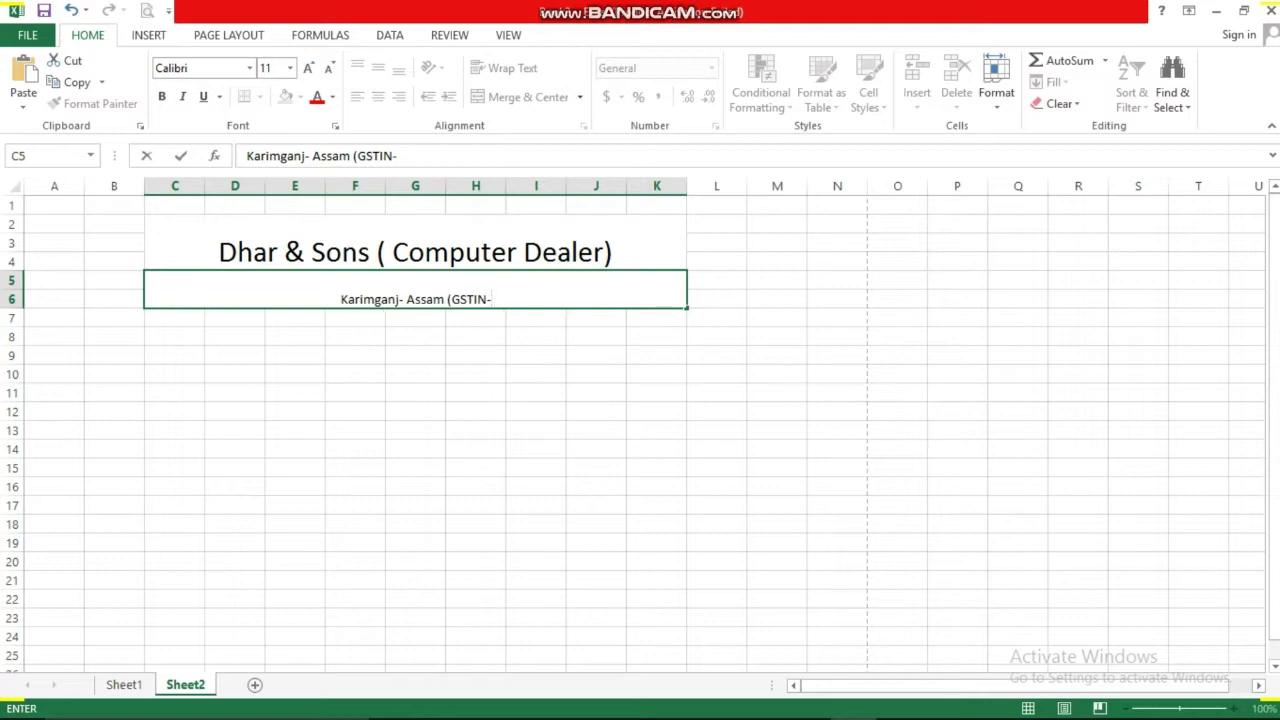
pyautogui.write('18AZ')
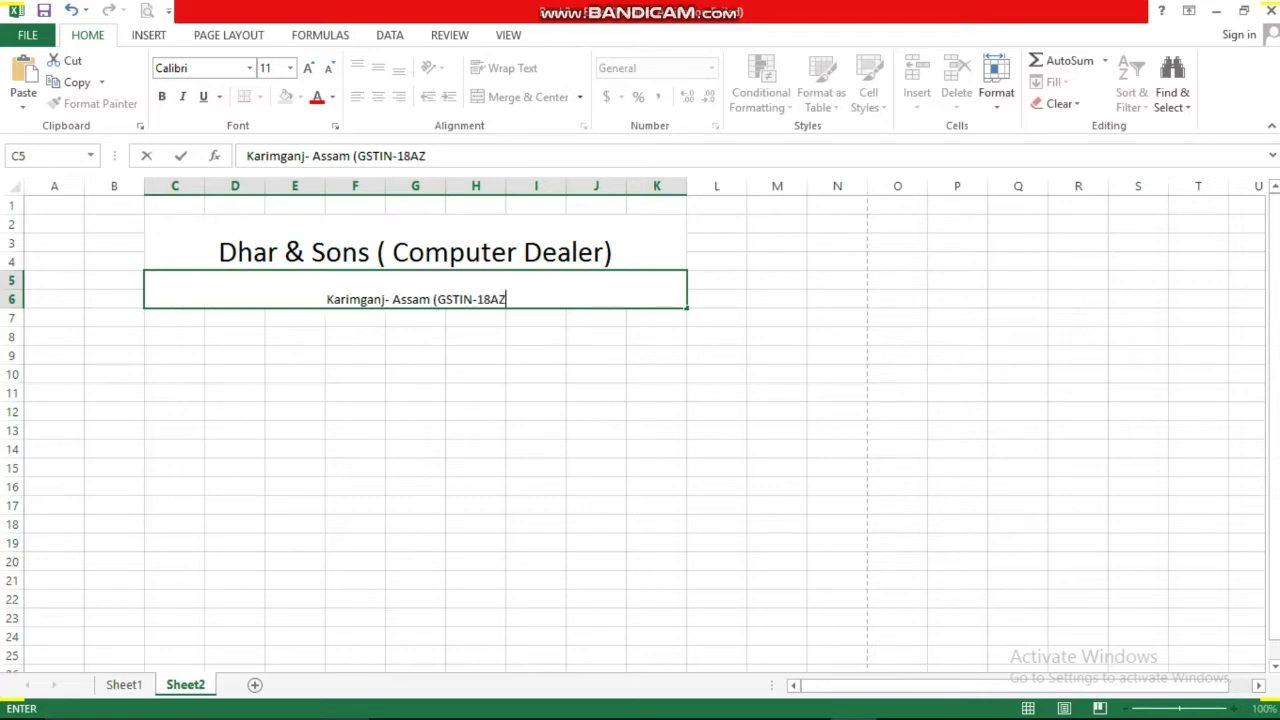
pyautogui.write('YP')
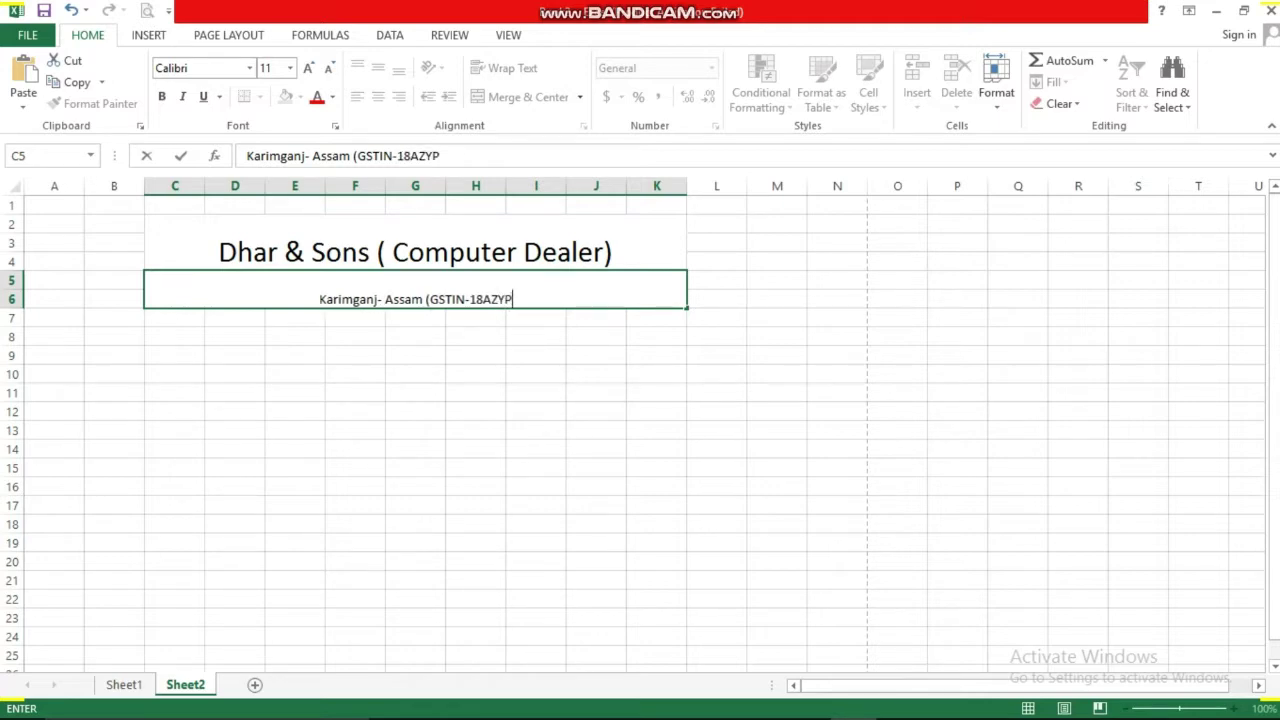
pyautogui.write('B65')
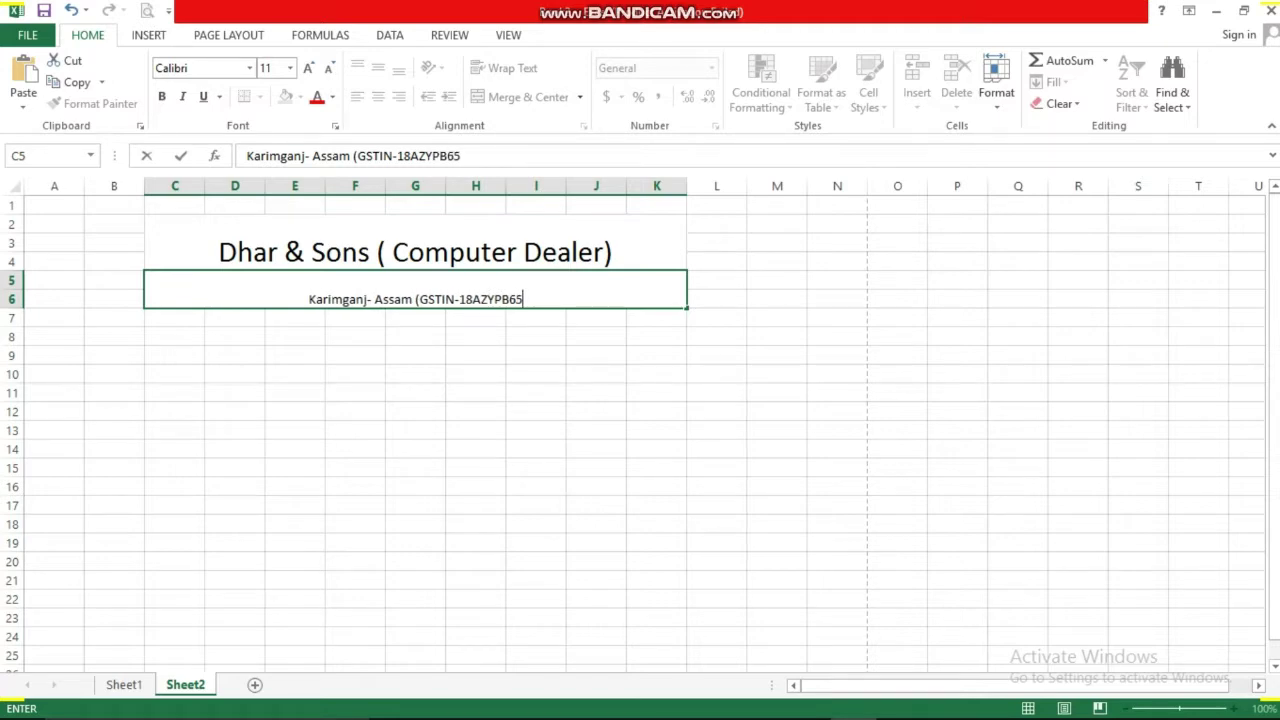
pyautogui.write('61Q1')
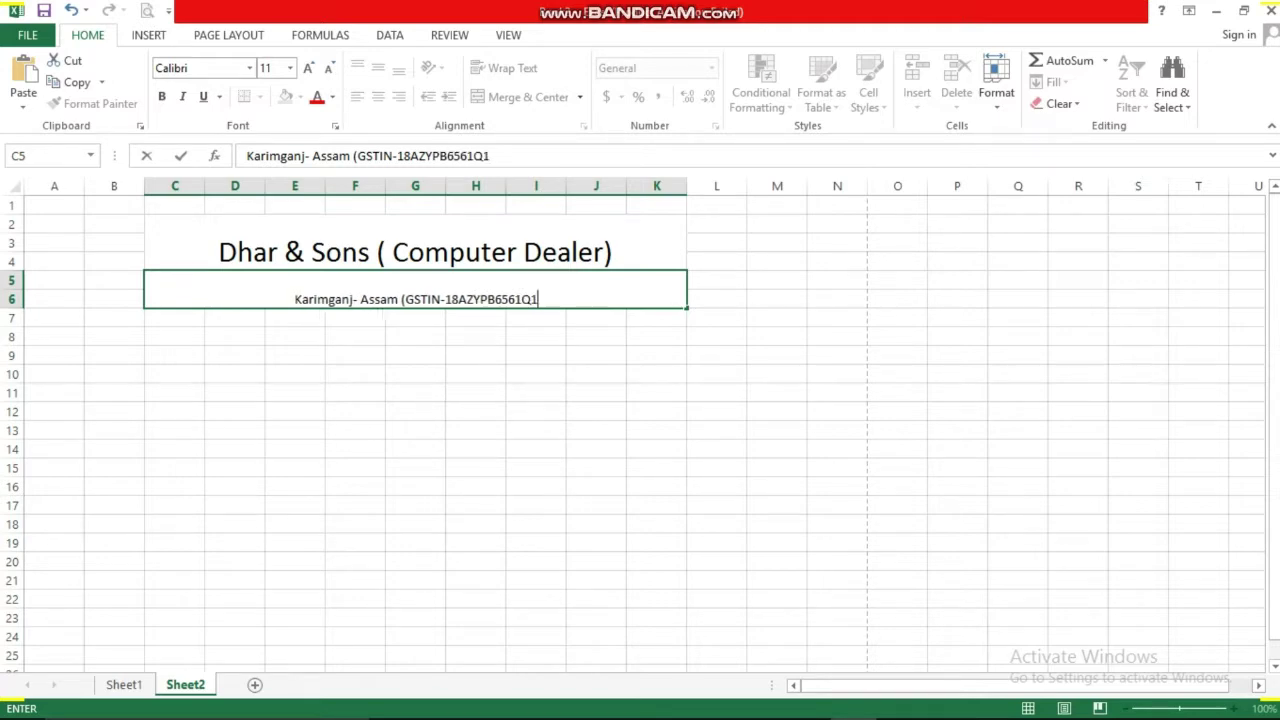
pyautogui.write('Z')
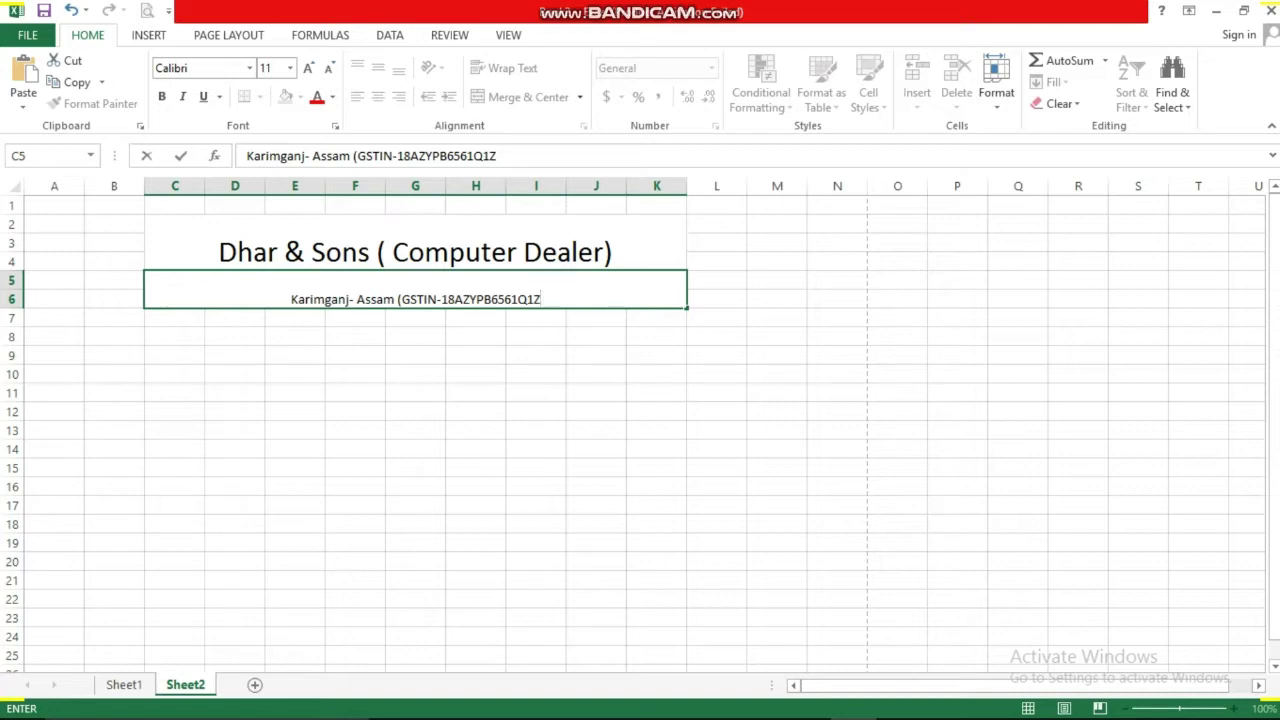
pyautogui.write('2)')
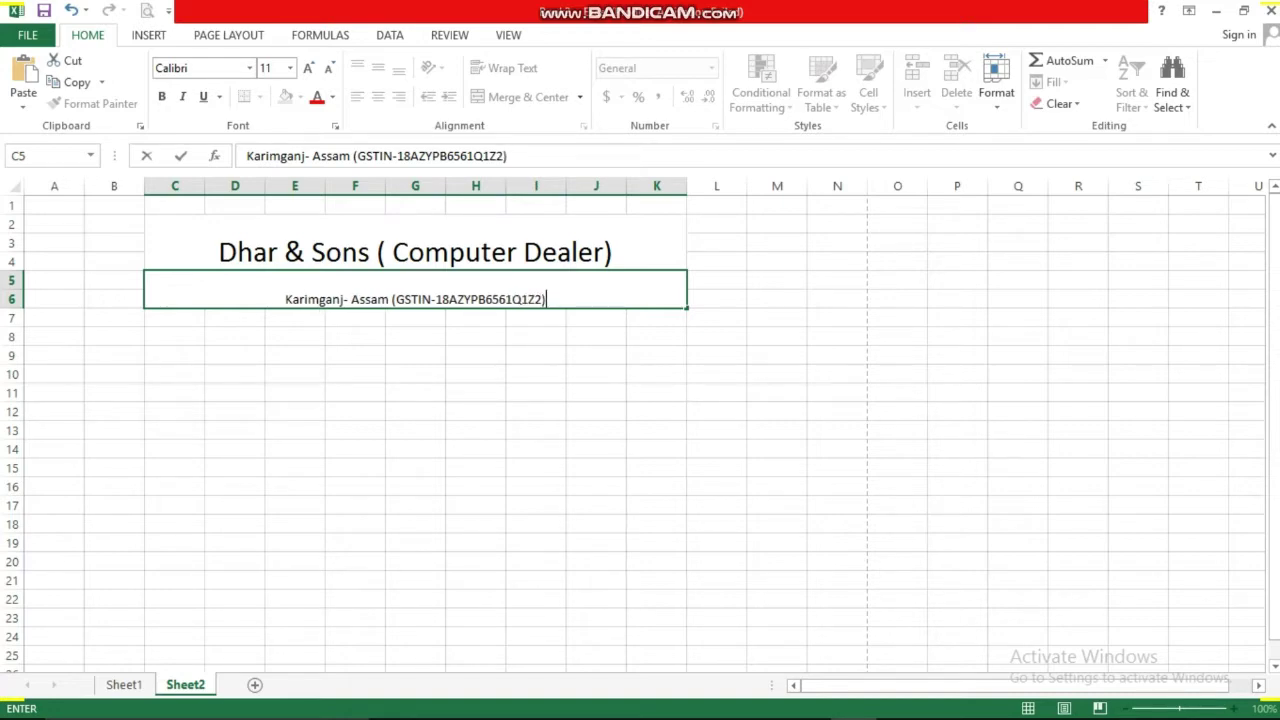
pyautogui.hotkey('ctrl', 'Return')
# Set the address line's font size to 16
pyautogui.click(295, 336)
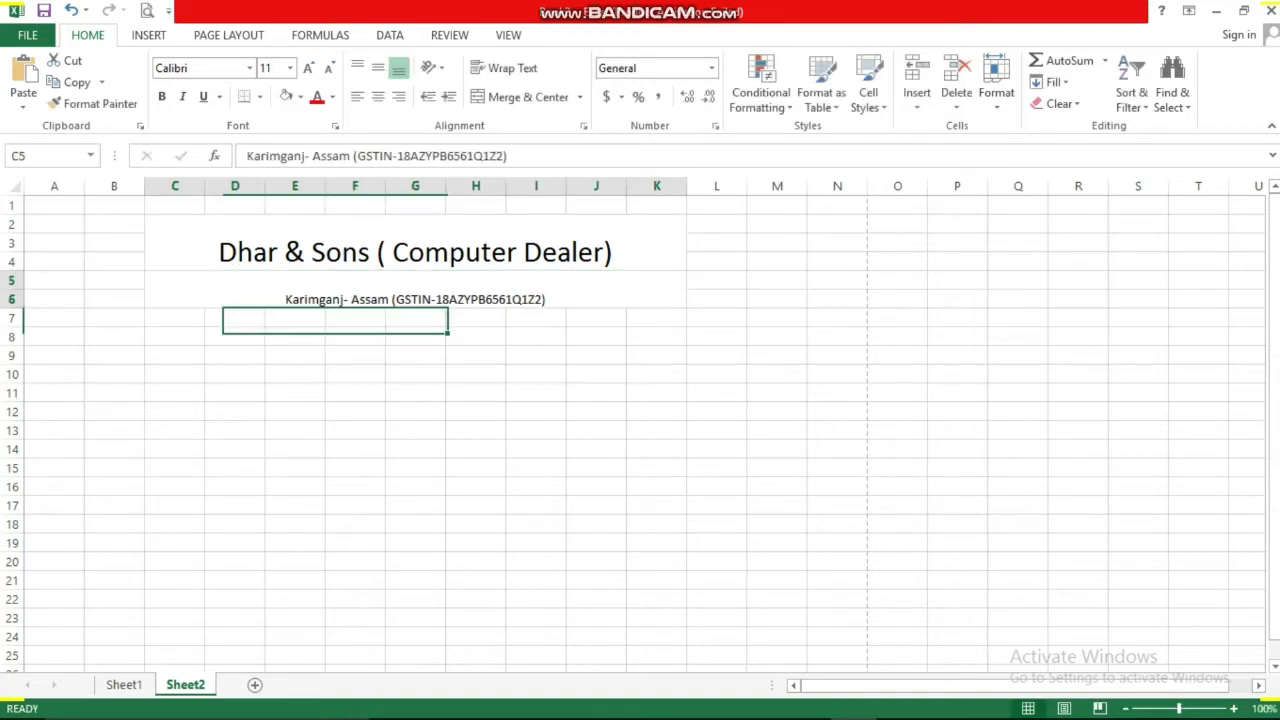
pyautogui.click(415, 290)
pyautogui.click(308, 68)
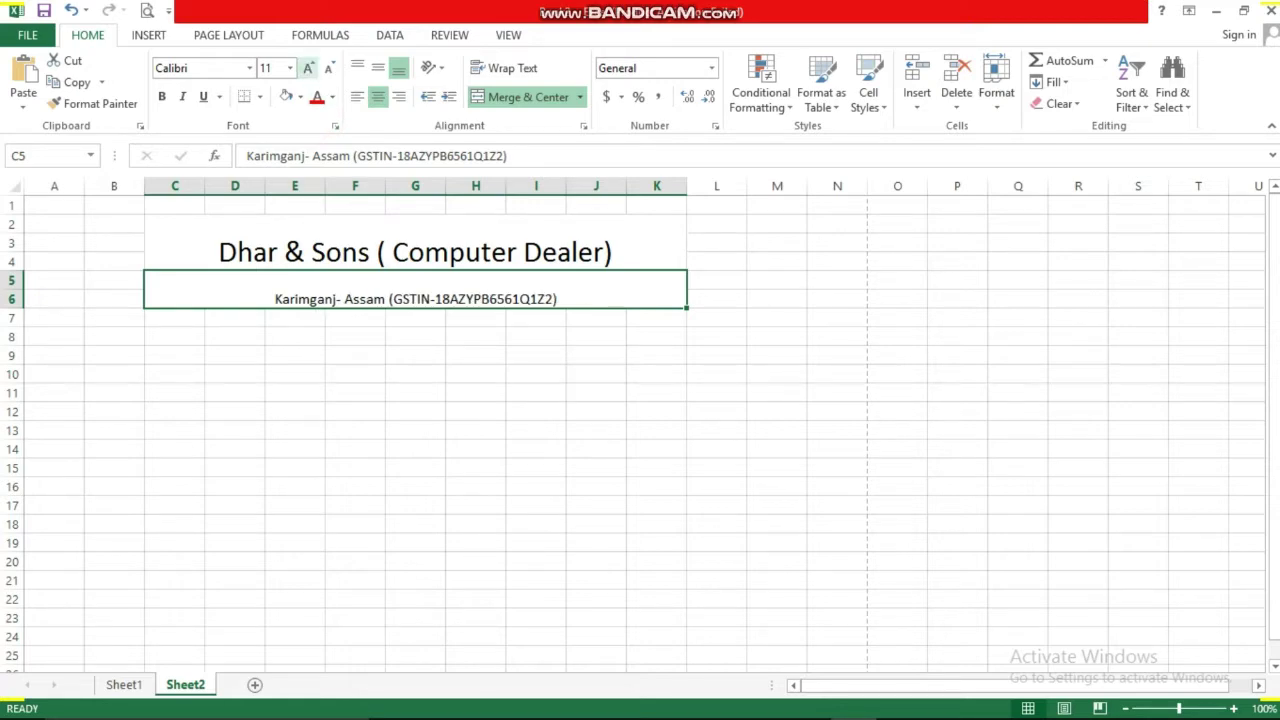
pyautogui.click(308, 68)
pyautogui.click(308, 68)
pyautogui.click(308, 68)
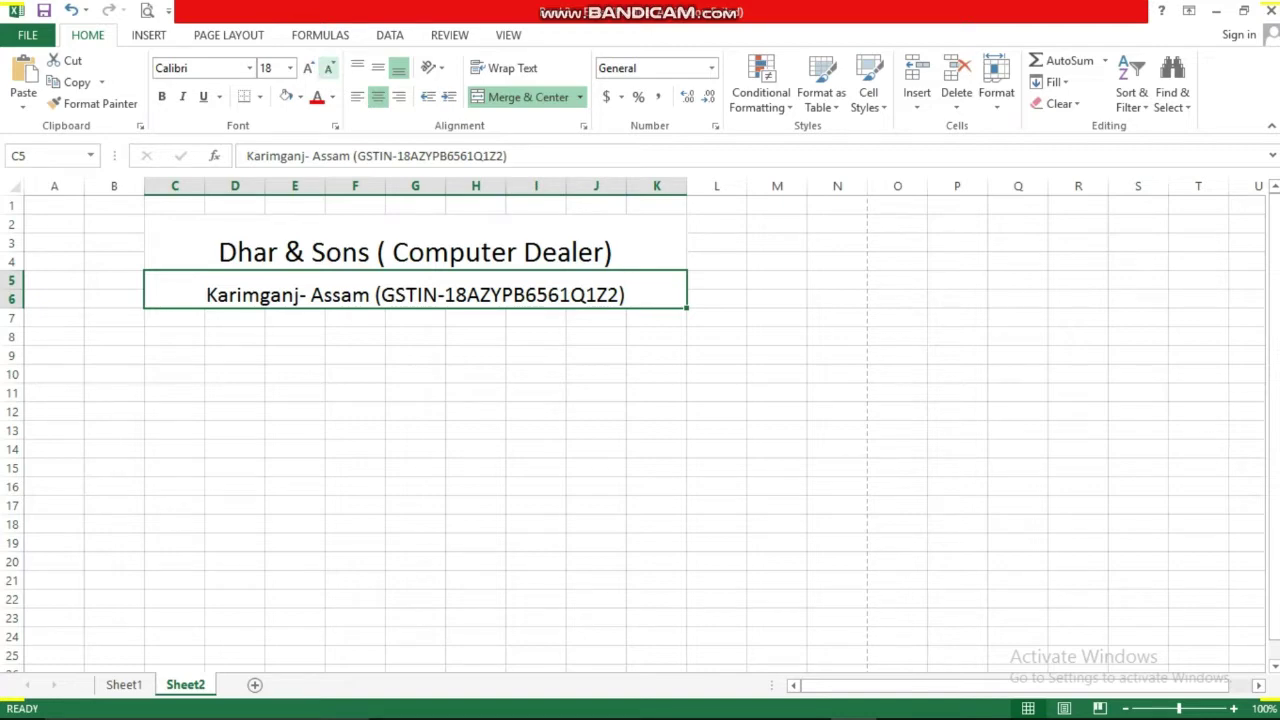
pyautogui.click(329, 68)
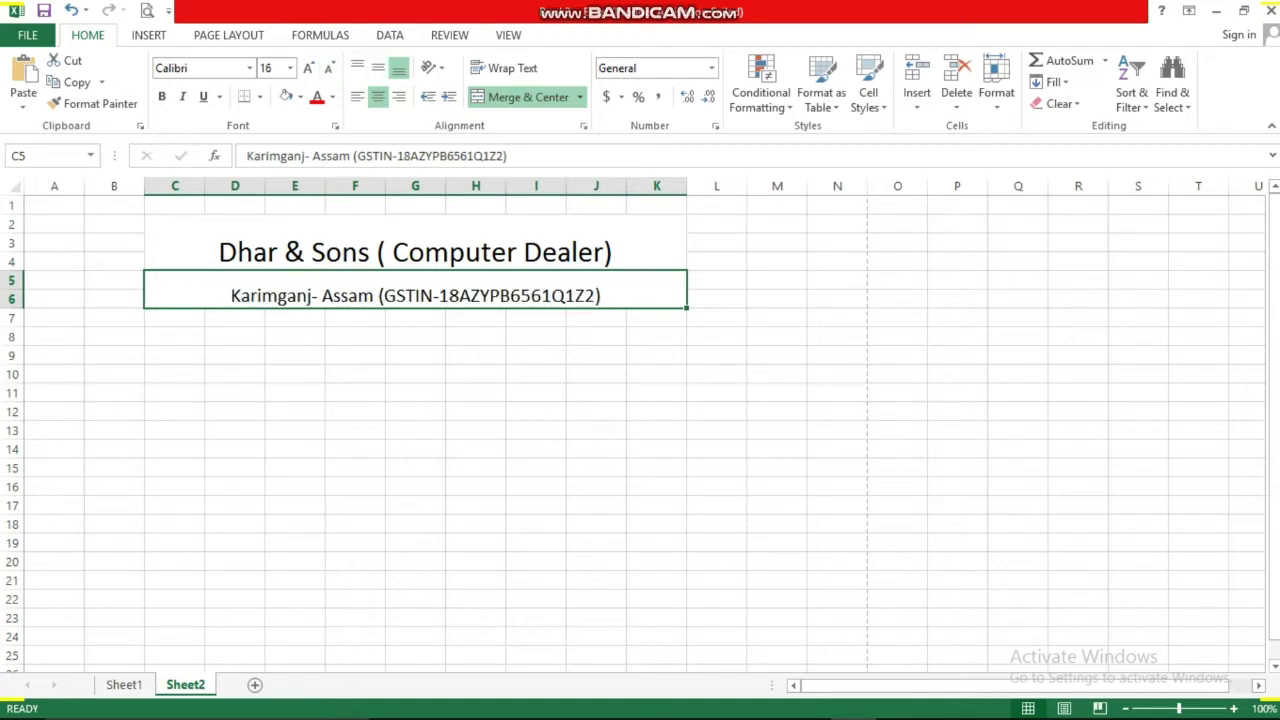
pyautogui.click(54, 336)
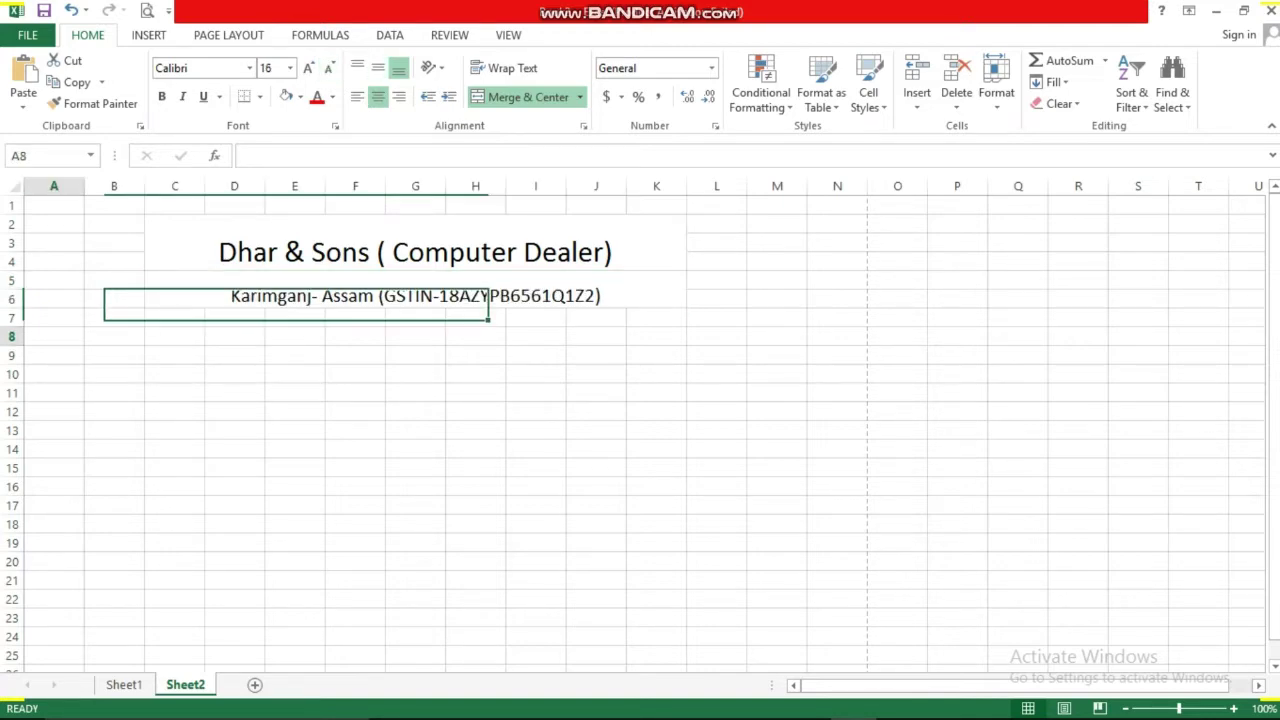
# Enter headings SL NO, NAME OF ITEM, RATE OF PRODUCT and QUANTITY in row 8, widening their columns
pyautogui.write('SL')
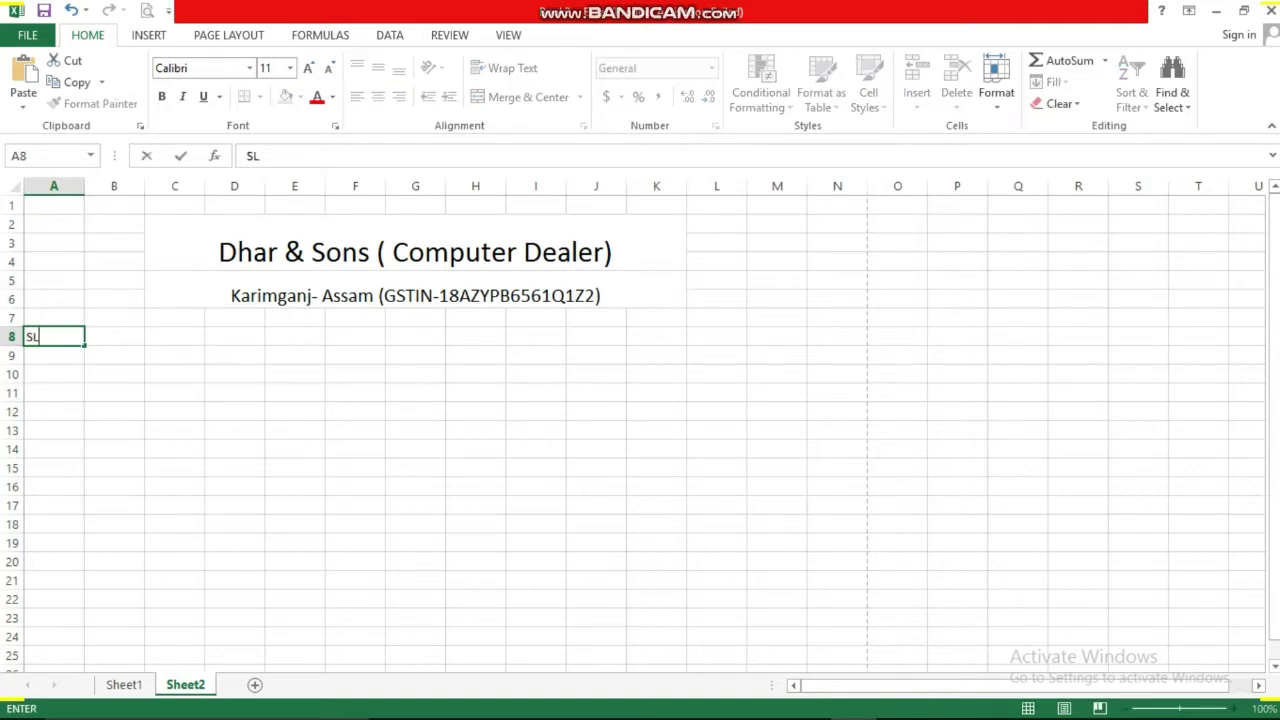
pyautogui.write(' N')
pyautogui.write('O')
pyautogui.press('Tab')
pyautogui.write('NA')
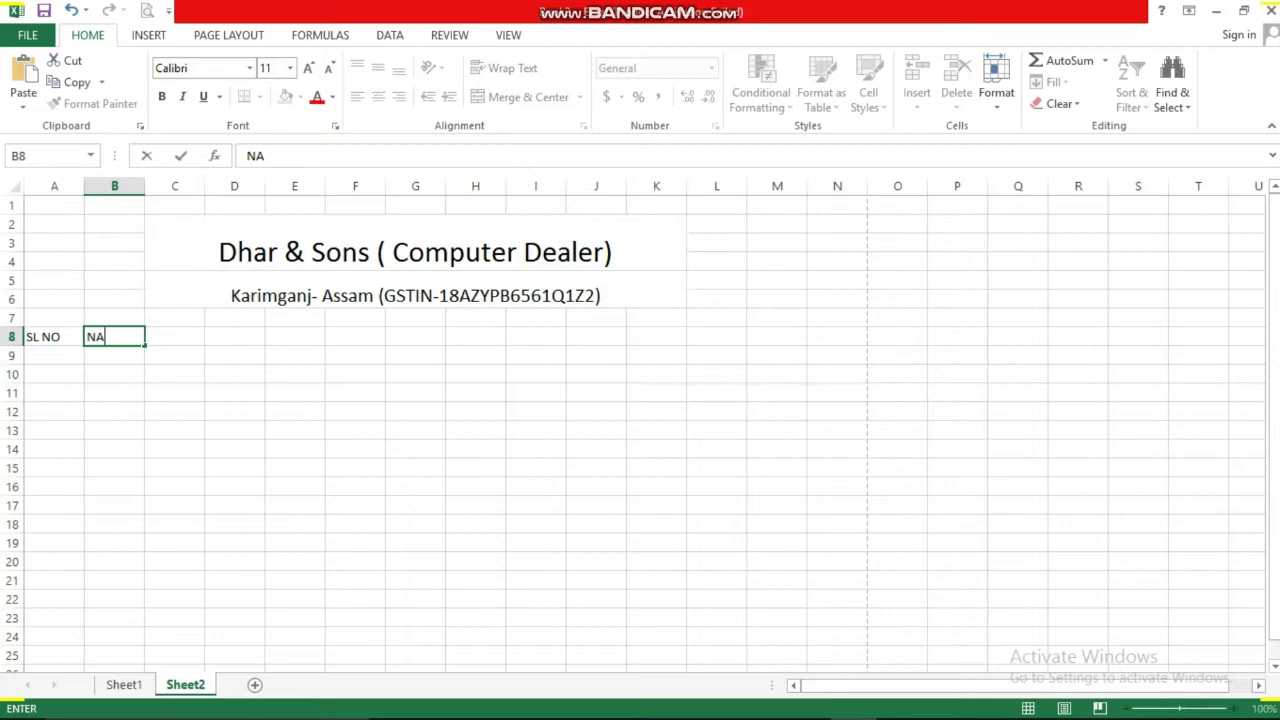
pyautogui.write('ME OF')
pyautogui.write(' IT')
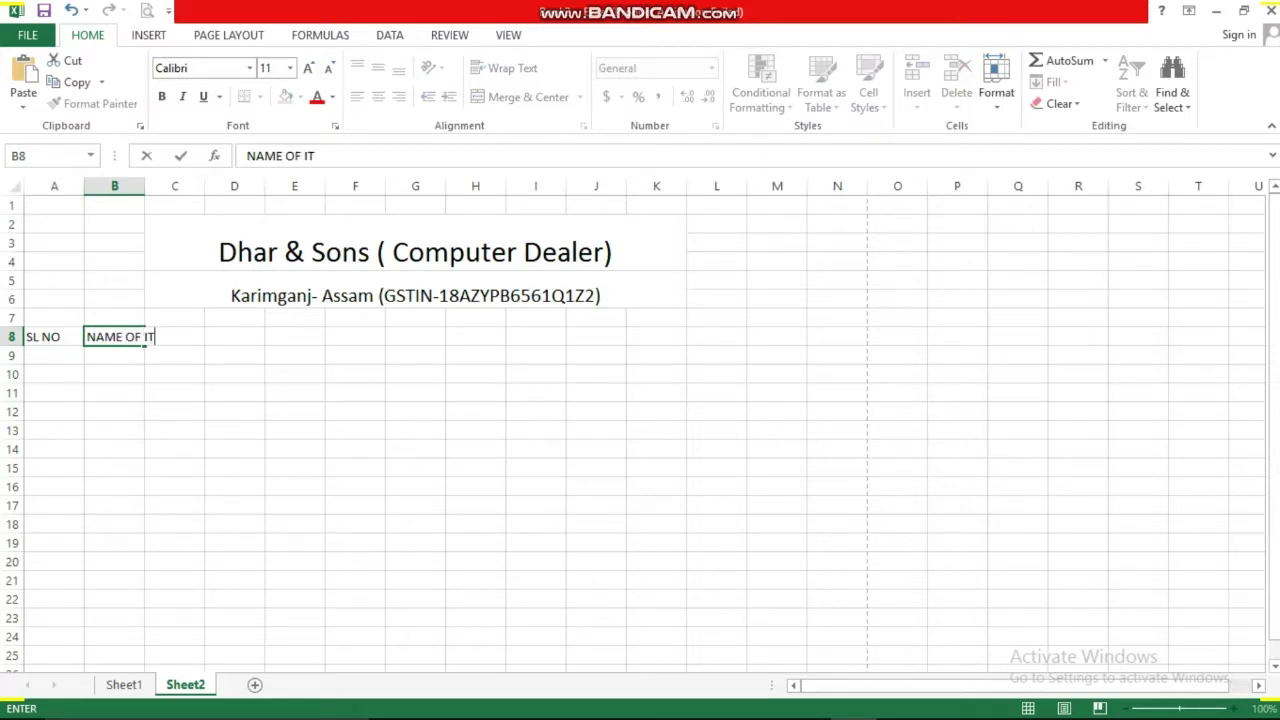
pyautogui.write('EM')
pyautogui.click(174, 336)
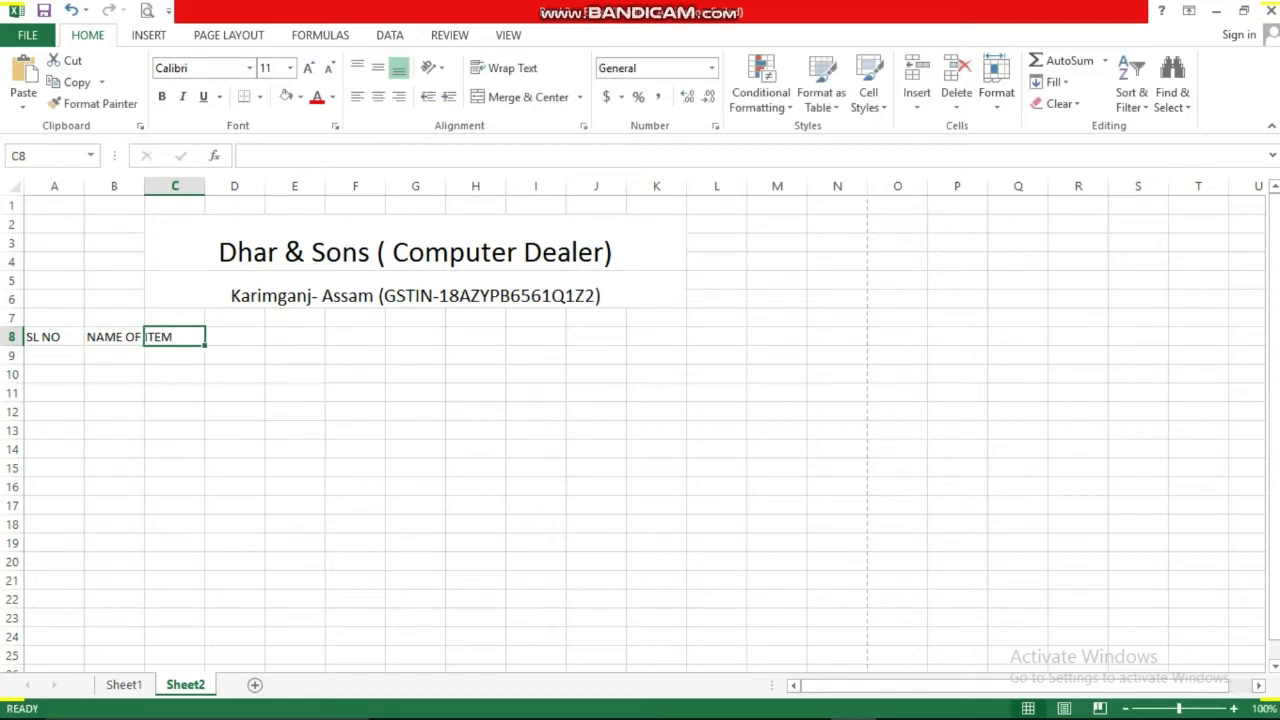
pyautogui.moveTo(144, 186); pyautogui.dragTo(186, 186)
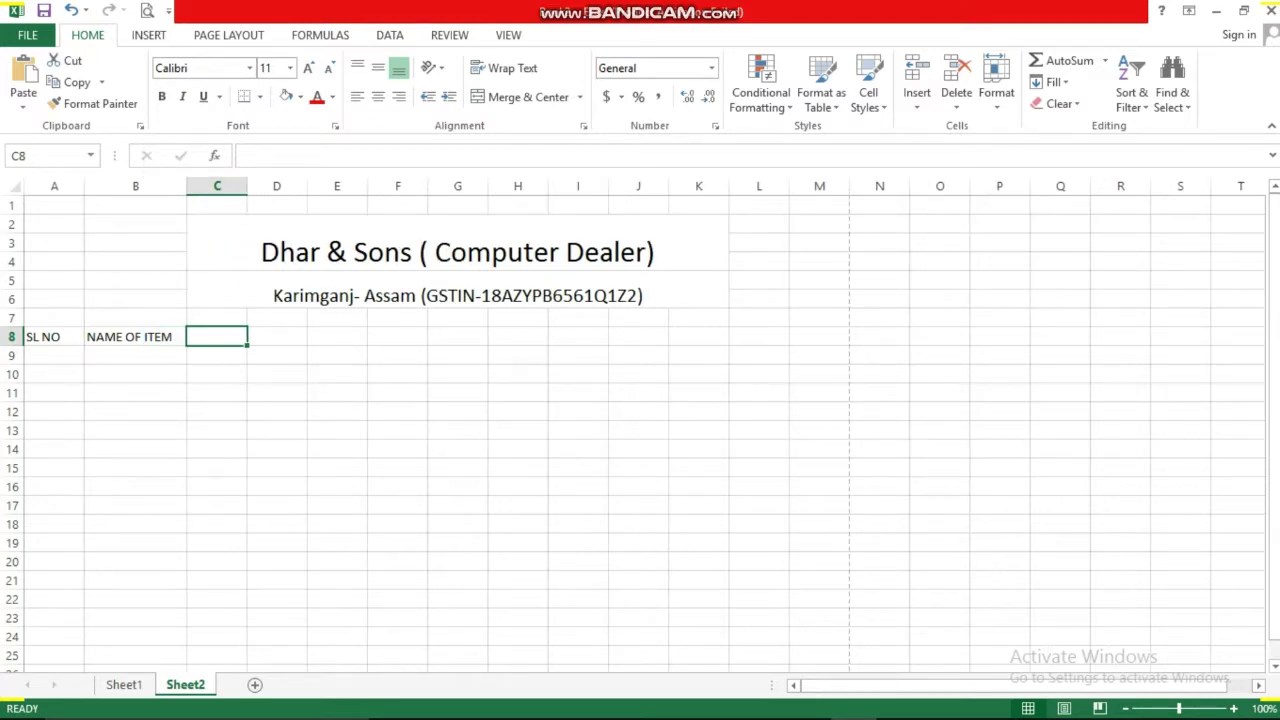
pyautogui.write('RAT')
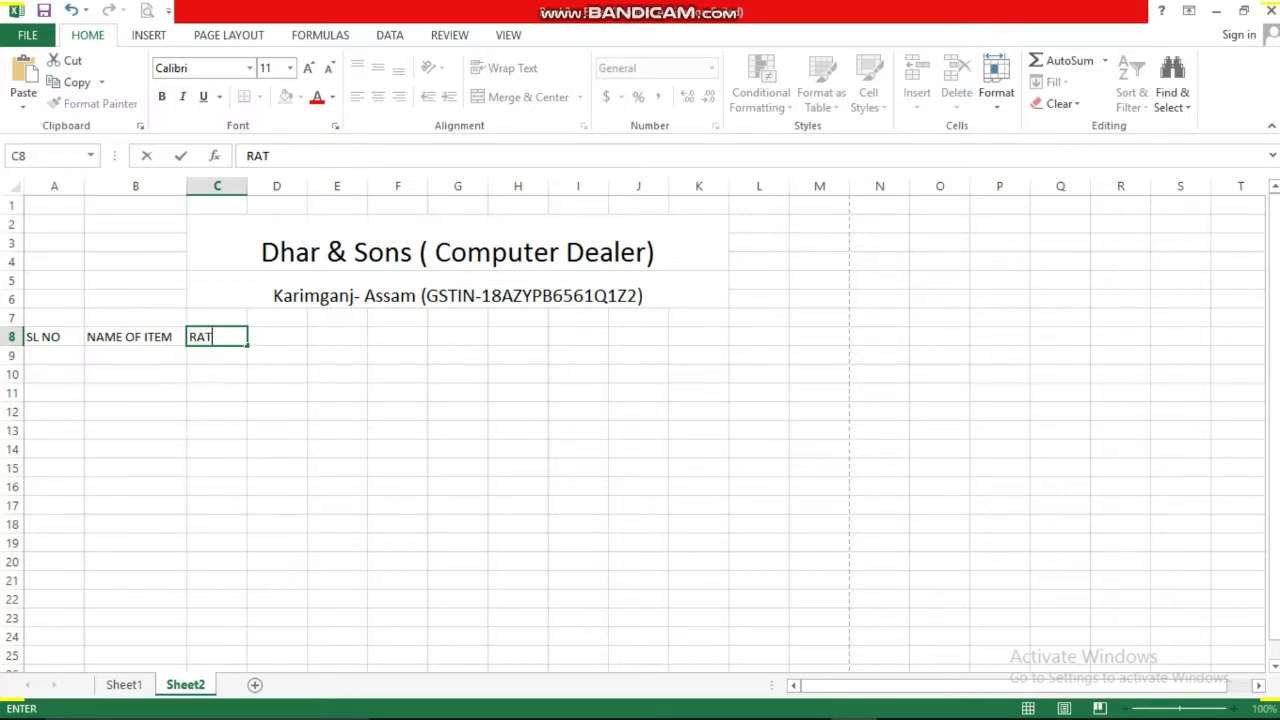
pyautogui.write('E OF ')
pyautogui.write('PRO')
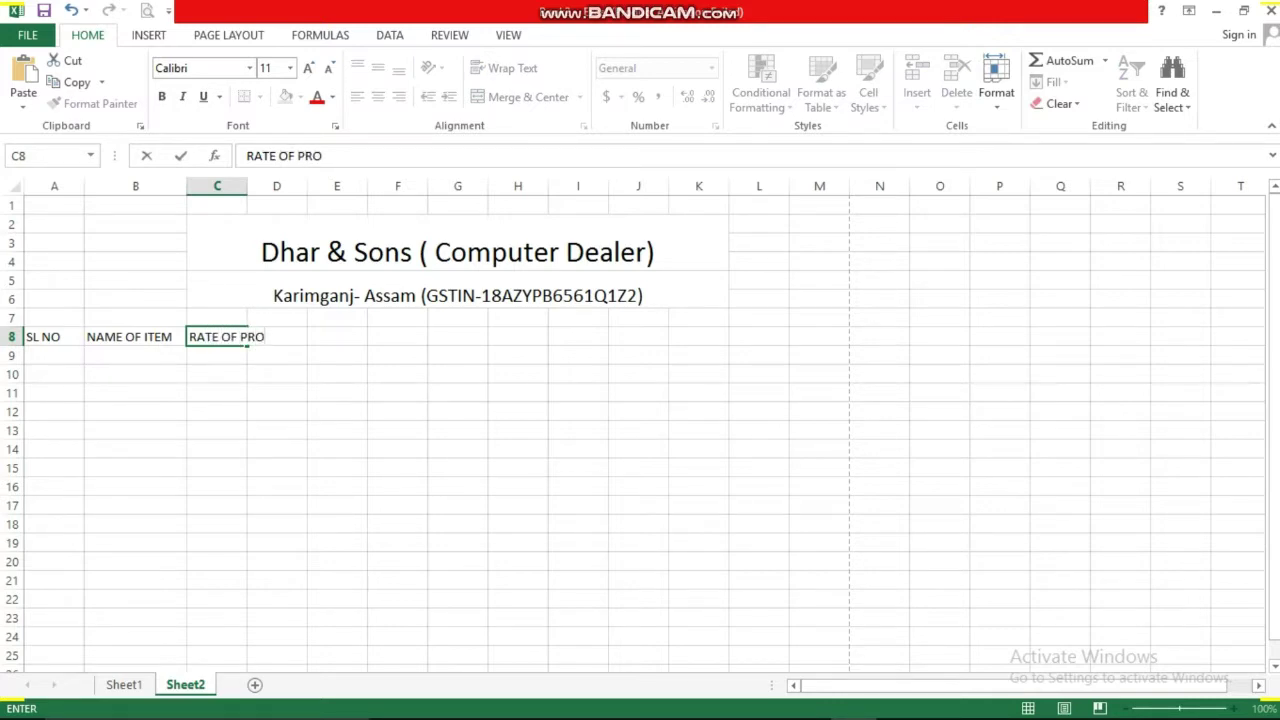
pyautogui.write('DUCT')
pyautogui.press('Tab')
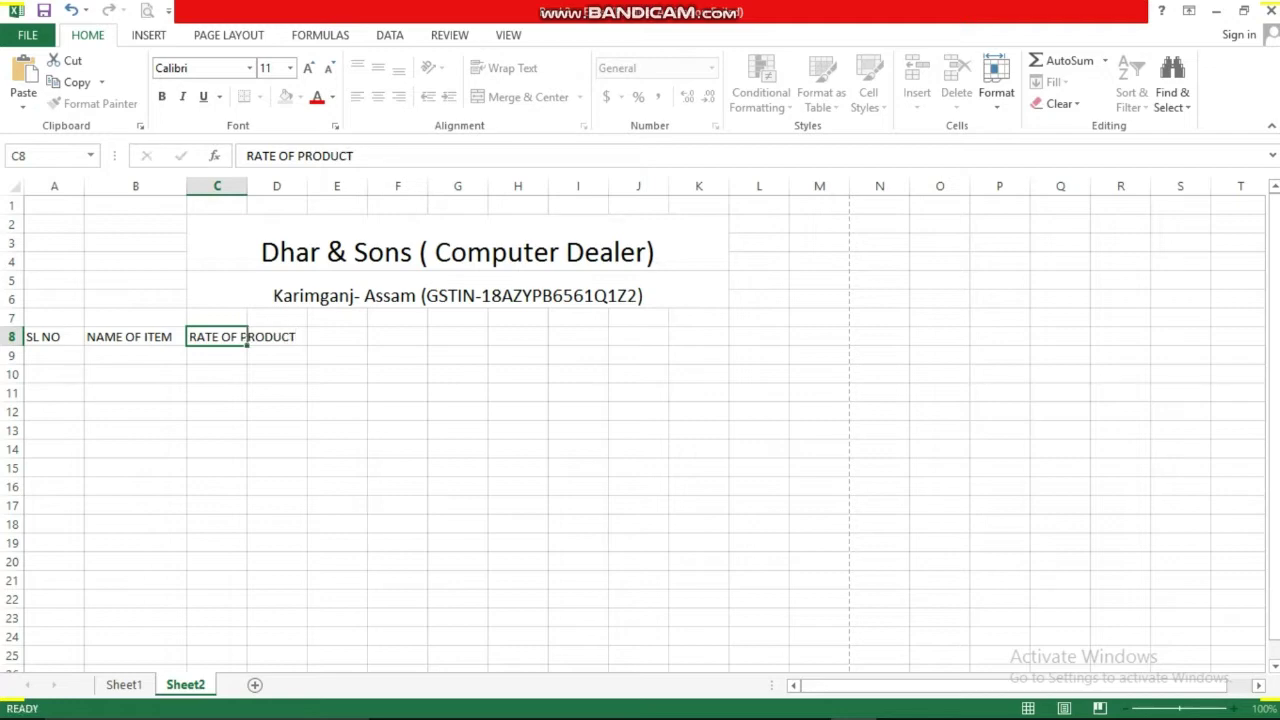
pyautogui.moveTo(247, 186); pyautogui.dragTo(296, 186)
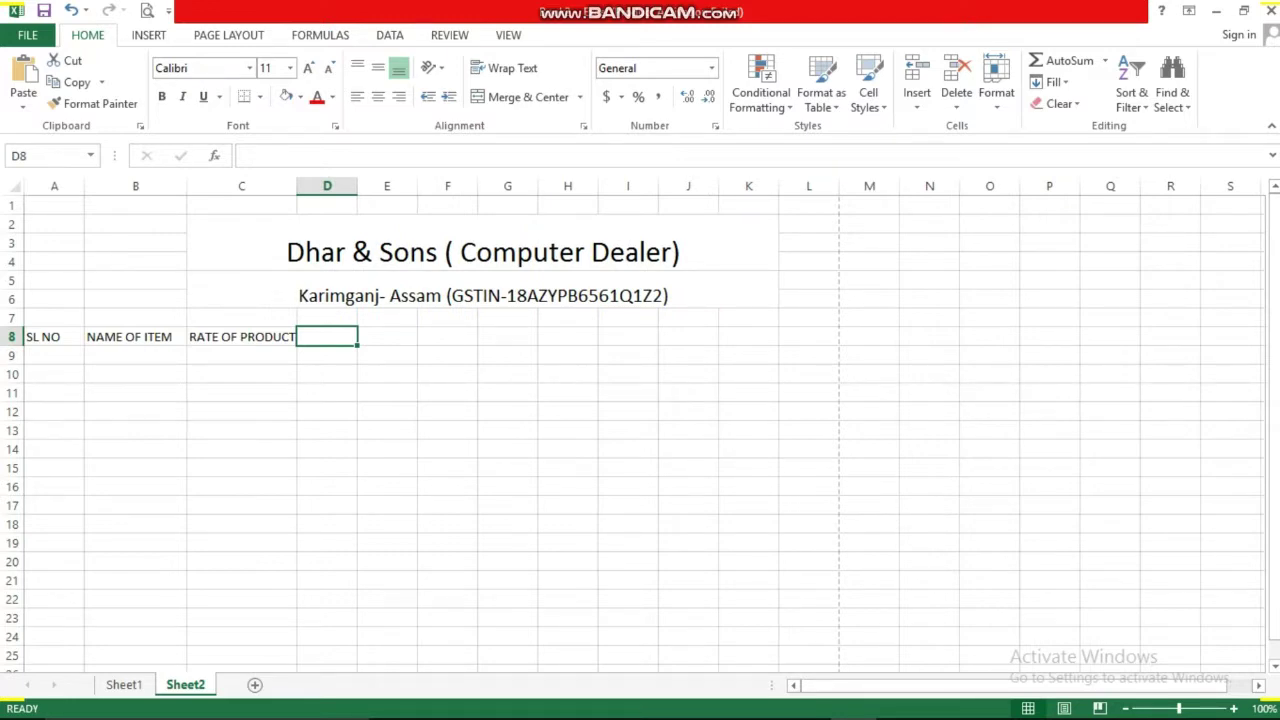
pyautogui.write('QUANT')
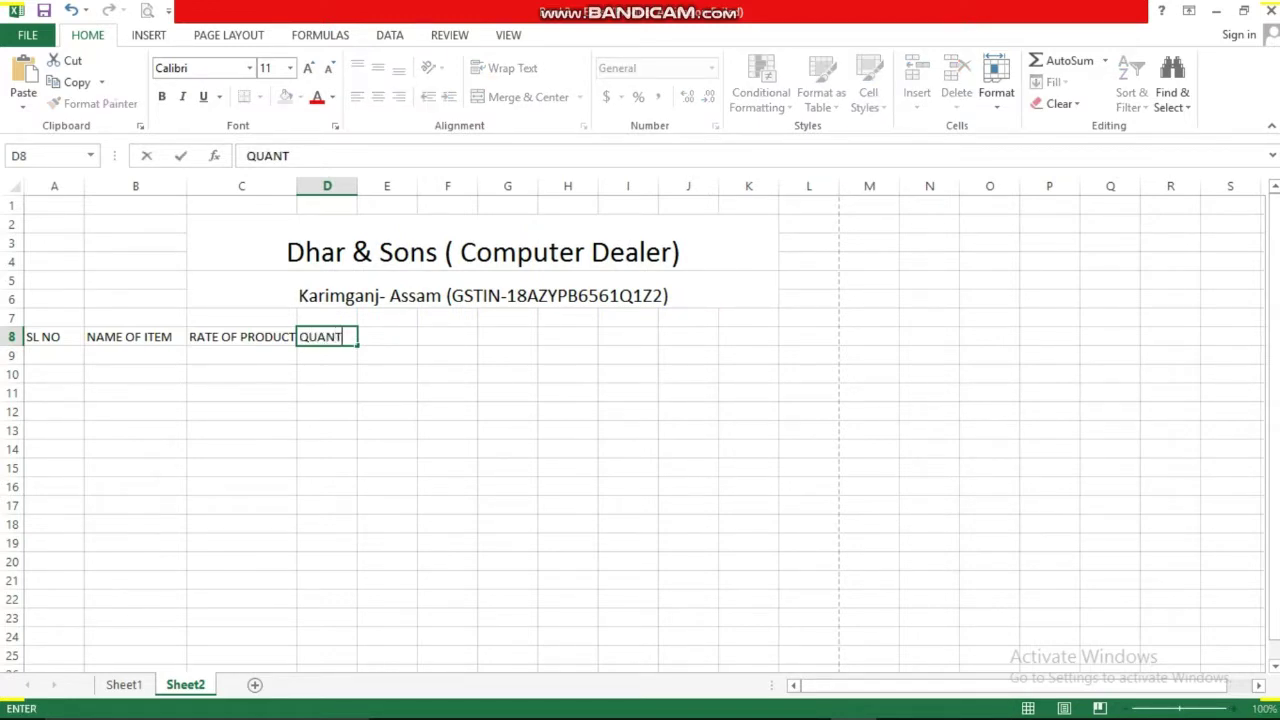
pyautogui.write('ITY')
pyautogui.press('Tab')
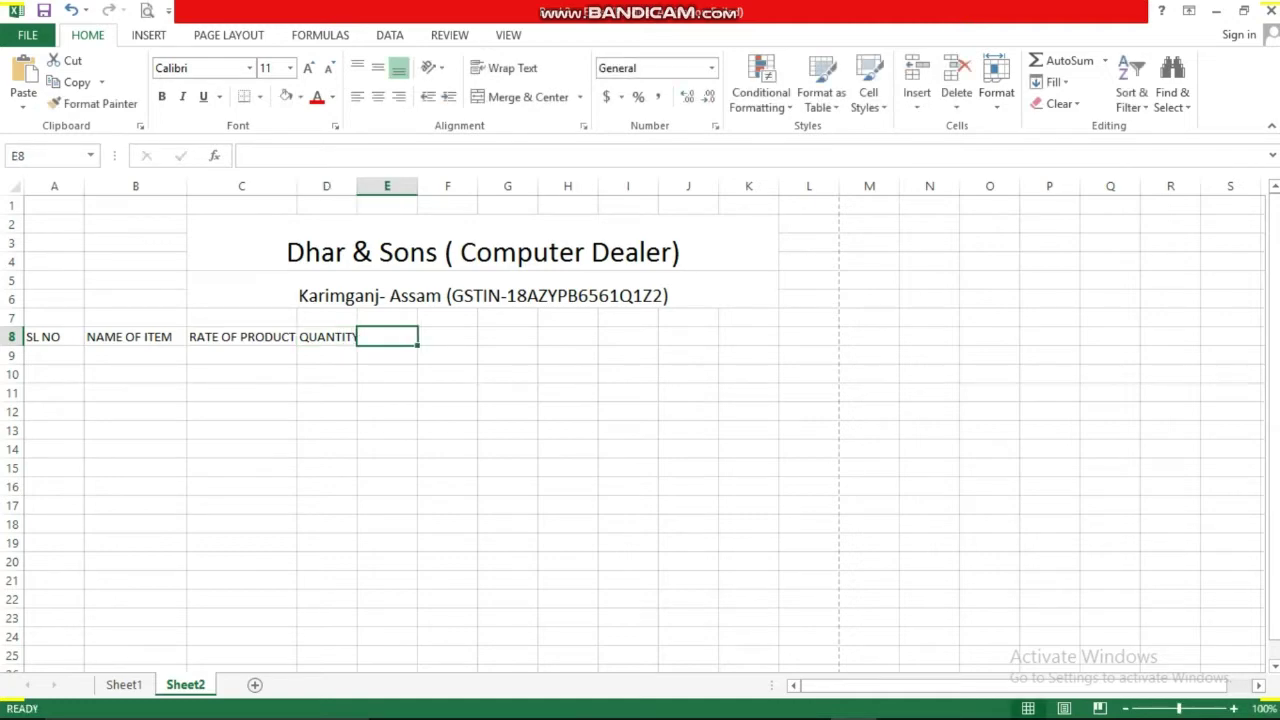
pyautogui.moveTo(357, 186); pyautogui.dragTo(372, 186)
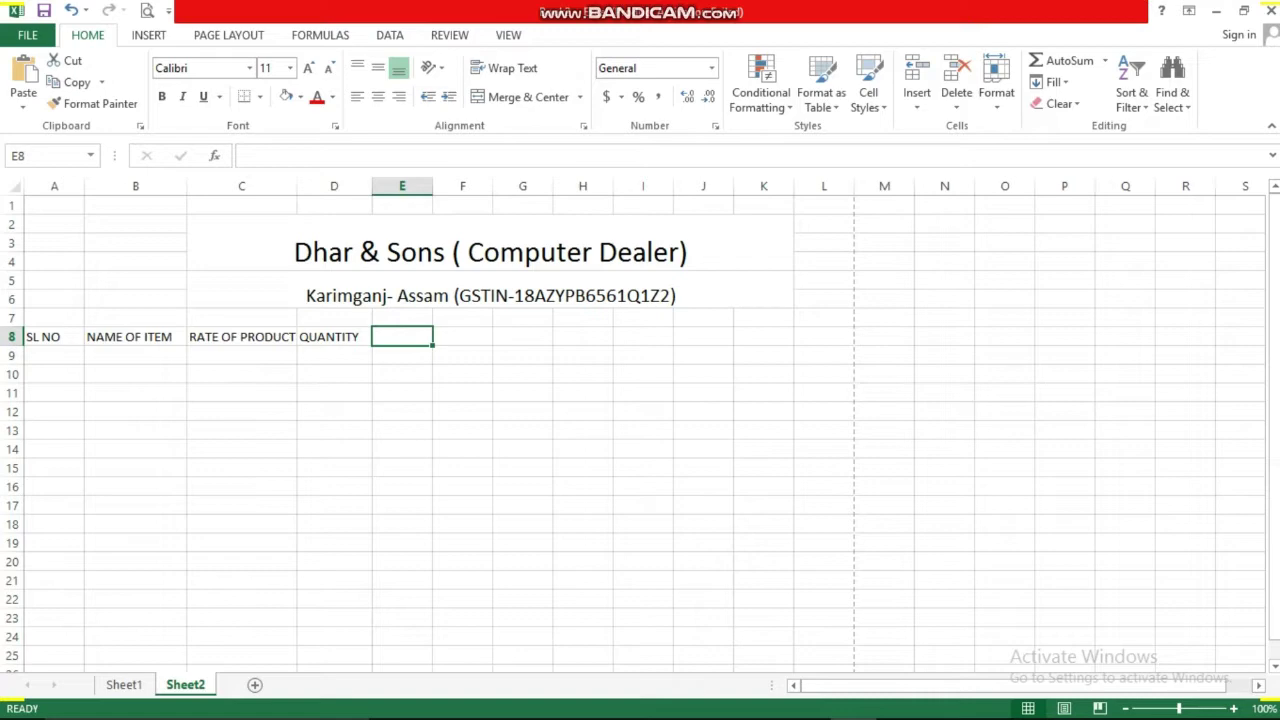
# Add headings AMOUNT, IGST, CGST, SGST and TOTAL AMOUNT, widening the TOTAL AMOUNT column to fit
pyautogui.write('AM')
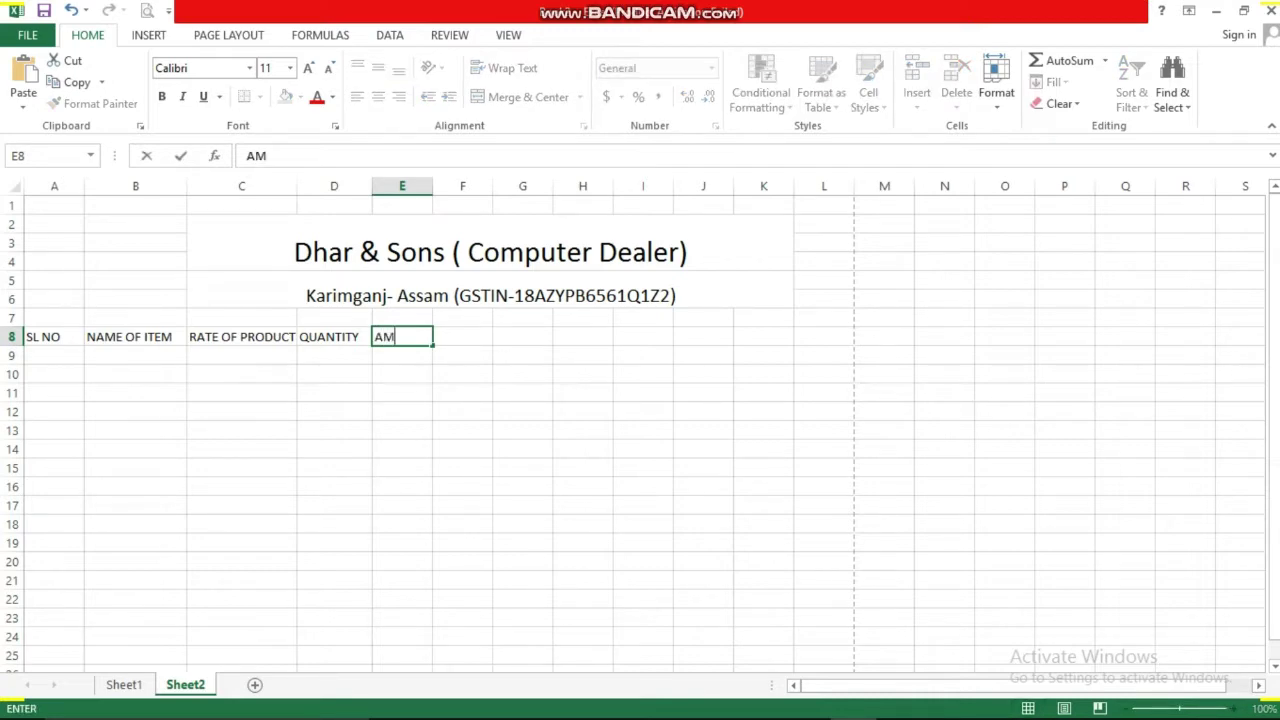
pyautogui.write('OUNT')
pyautogui.press('Tab')
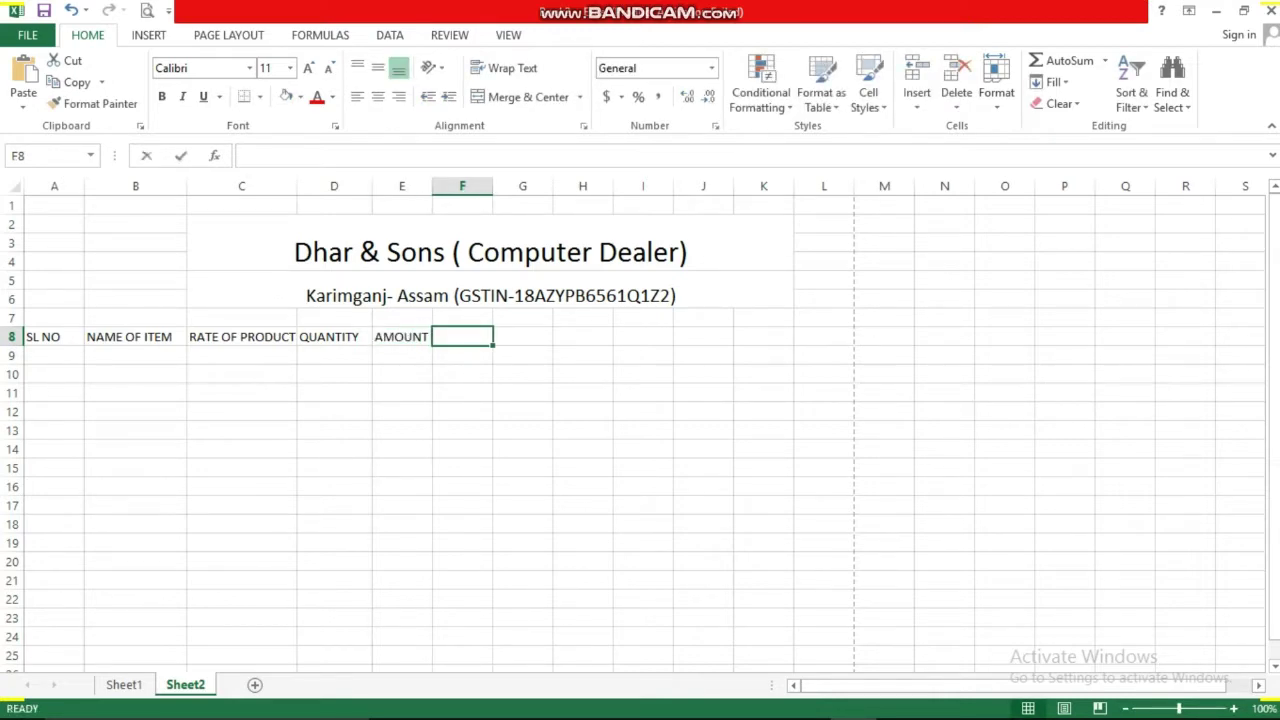
pyautogui.write('IGST')
pyautogui.press('Tab')
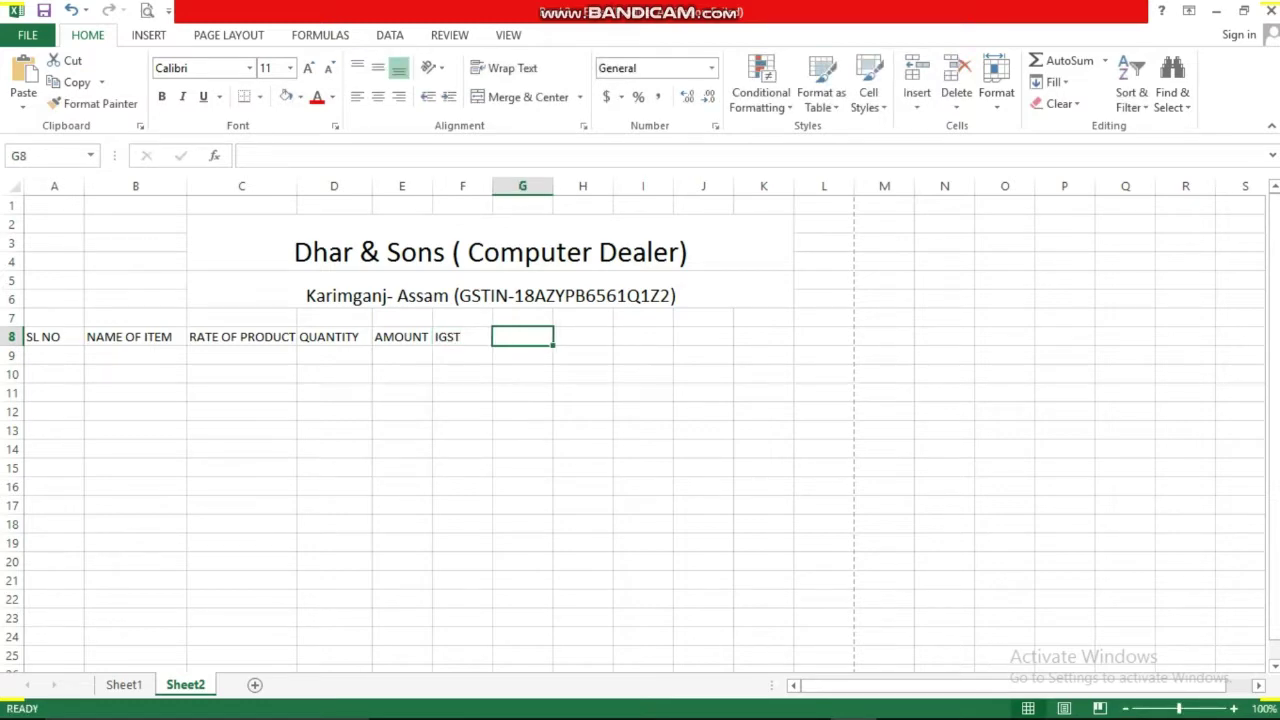
pyautogui.write('CGST')
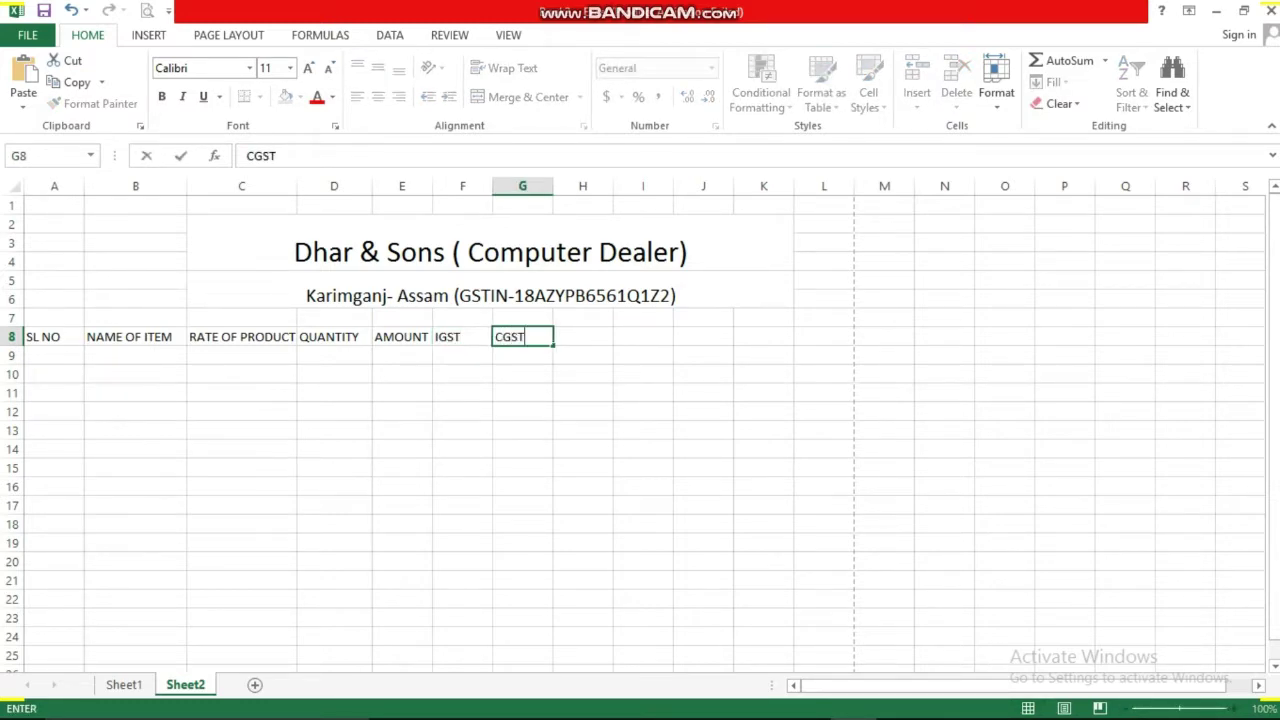
pyautogui.press('Tab')
pyautogui.write('S')
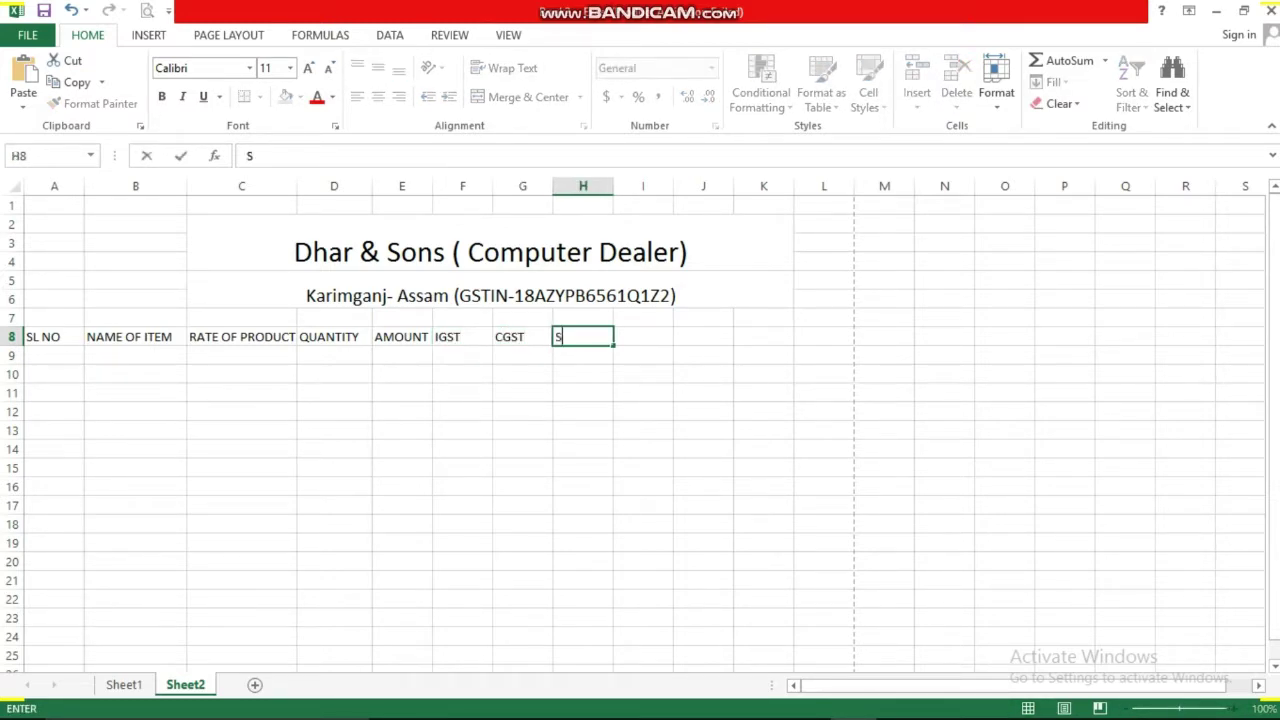
pyautogui.write('GST')
pyautogui.press('Tab')
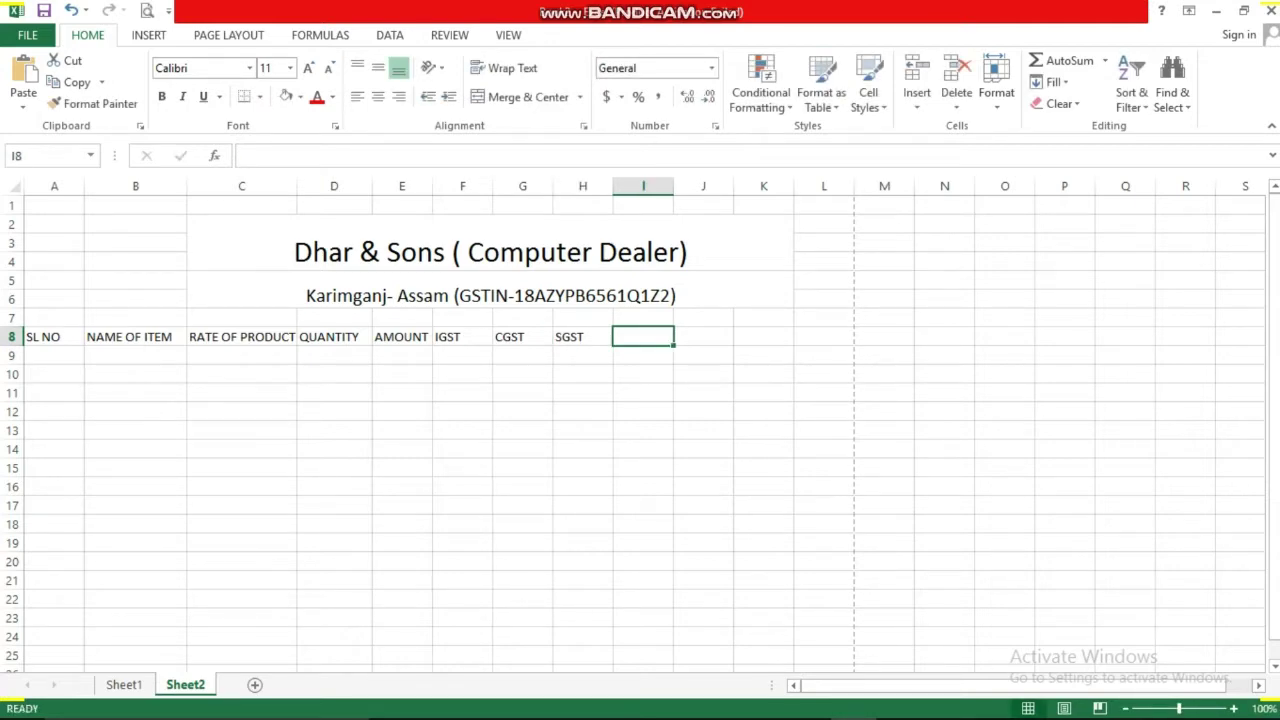
pyautogui.write('T')
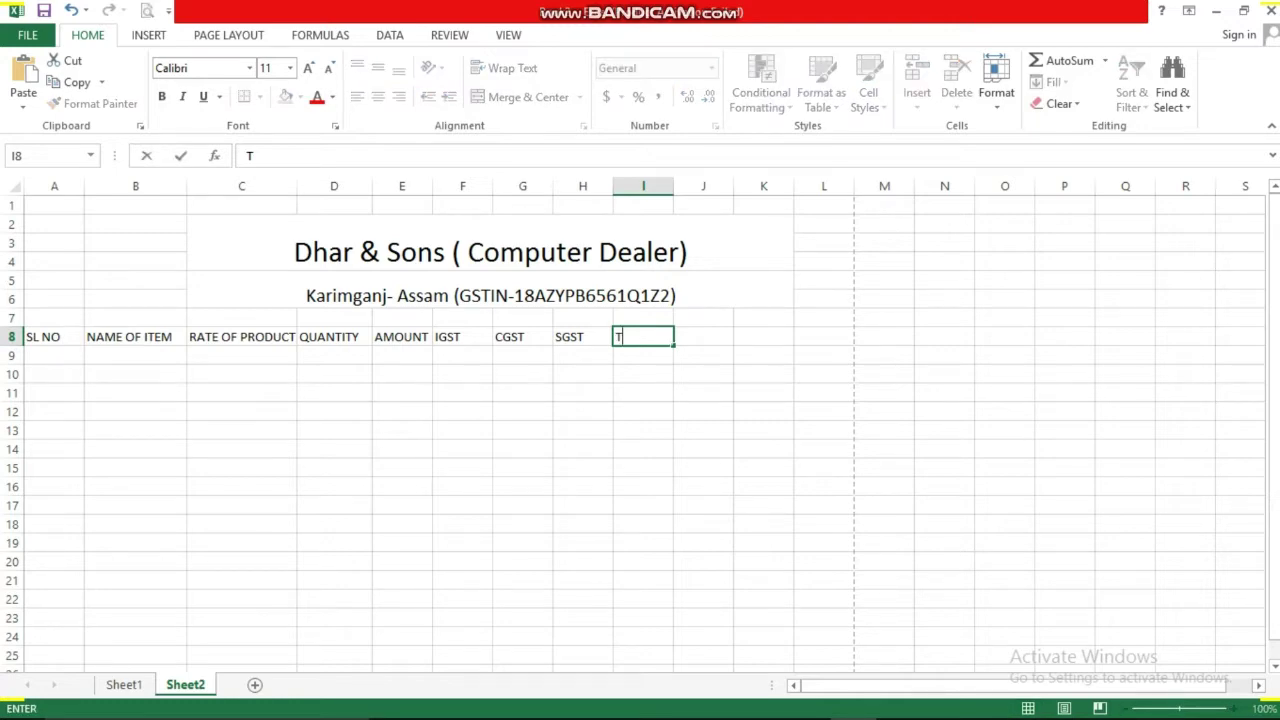
pyautogui.write('OTA')
pyautogui.write('L')
pyautogui.write(' AM')
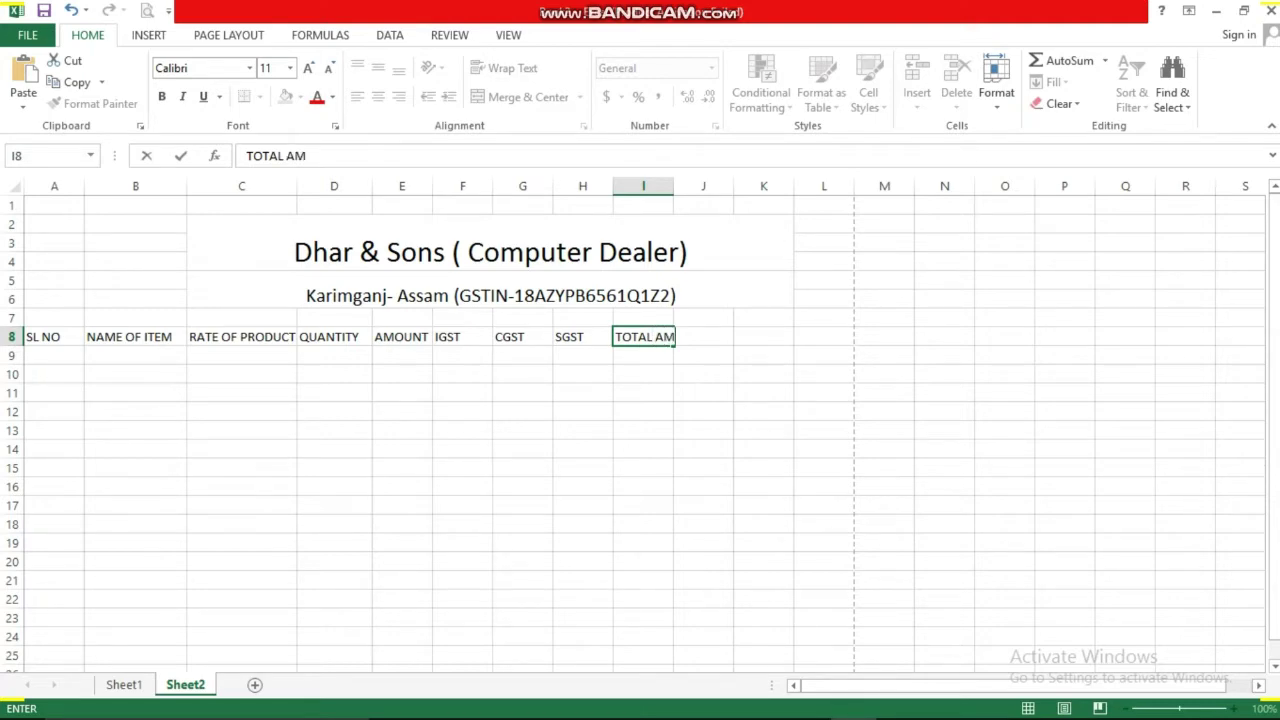
pyautogui.write('OUNT')
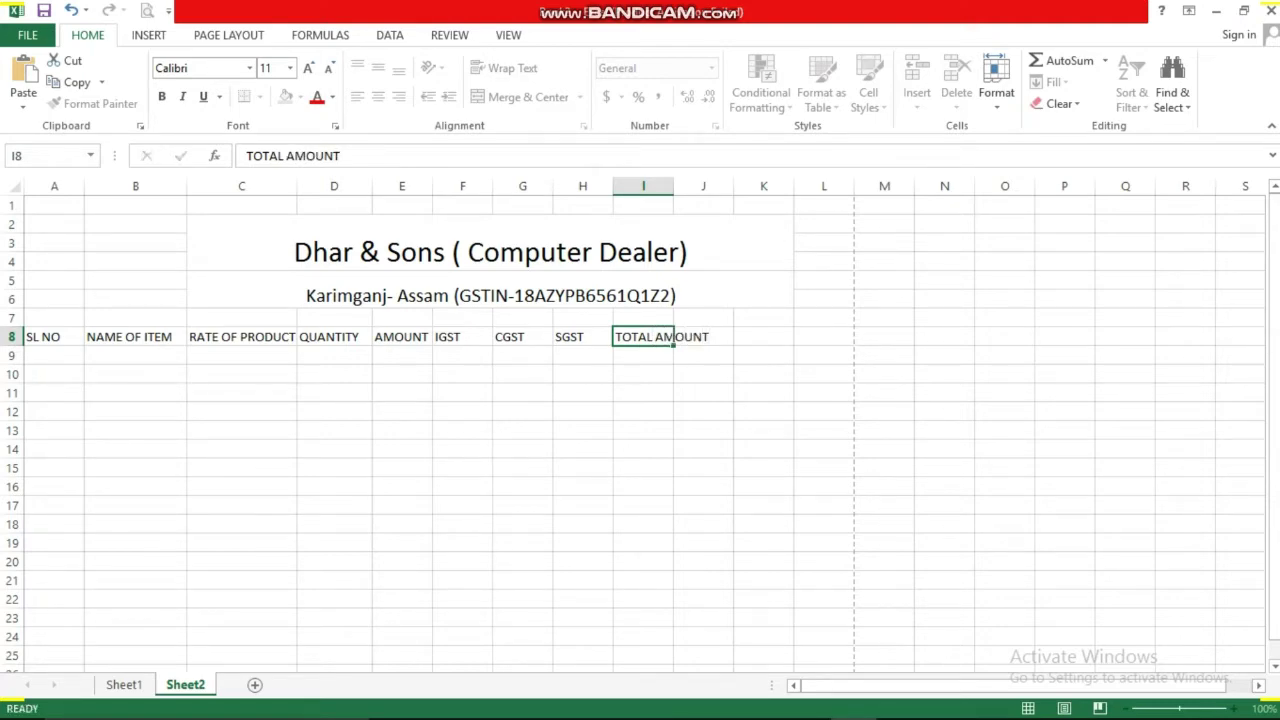
pyautogui.press('Tab')
pyautogui.moveTo(673, 186); pyautogui.dragTo(703, 186)
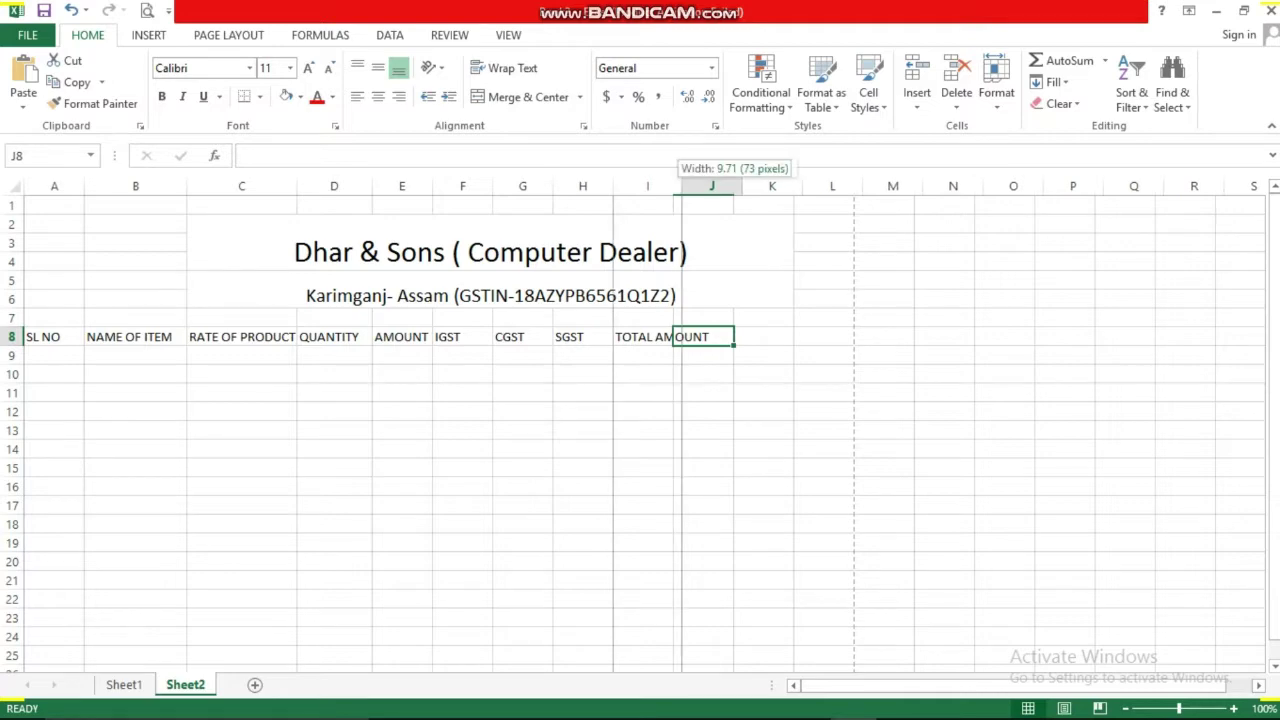
# Enter serial numbers 1 through 5 in A9:A13
pyautogui.press('Return')
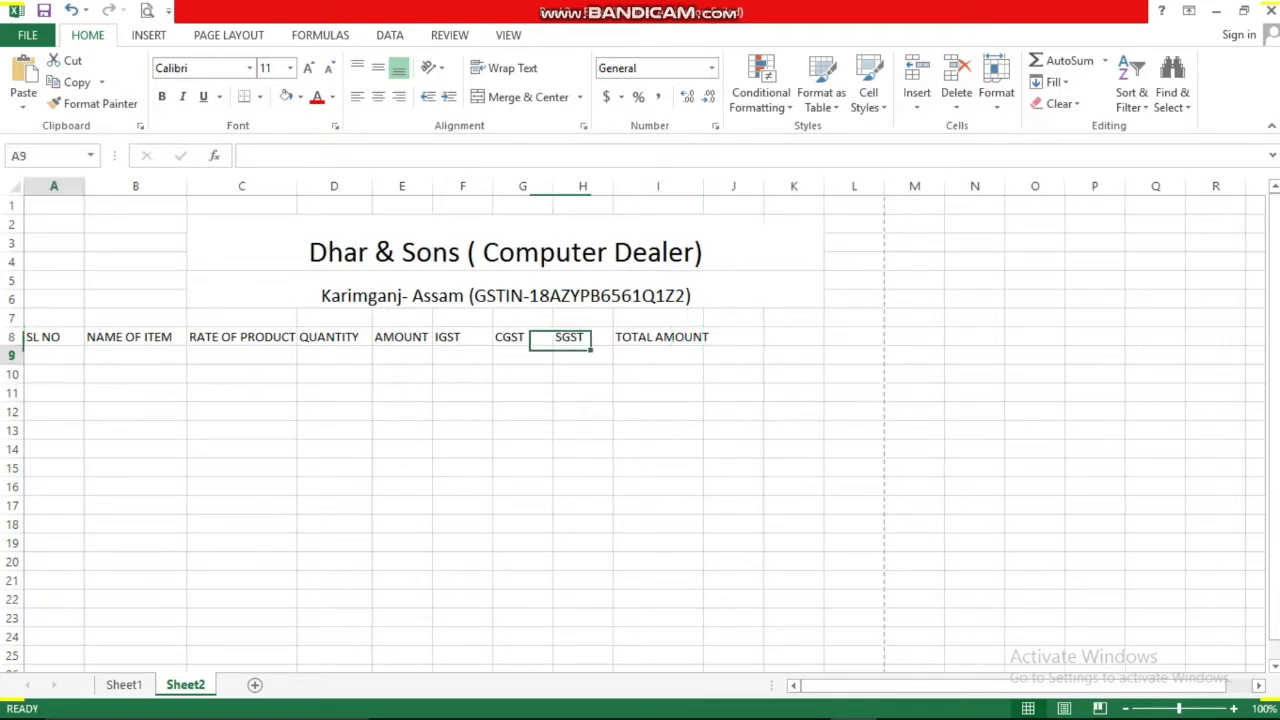
pyautogui.write('1')
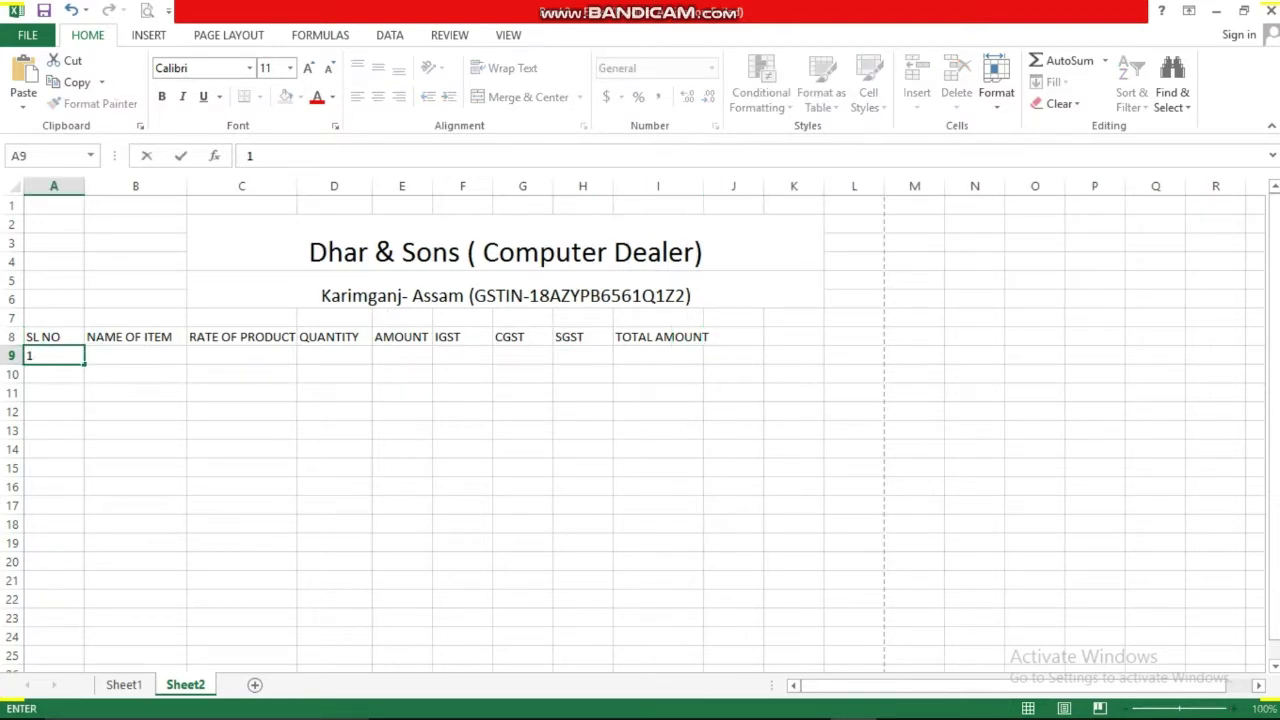
pyautogui.press('Return')
pyautogui.press('Up')
pyautogui.press('F2')
pyautogui.press('Return')
pyautogui.write('2')
pyautogui.press('Return')
pyautogui.write('3')
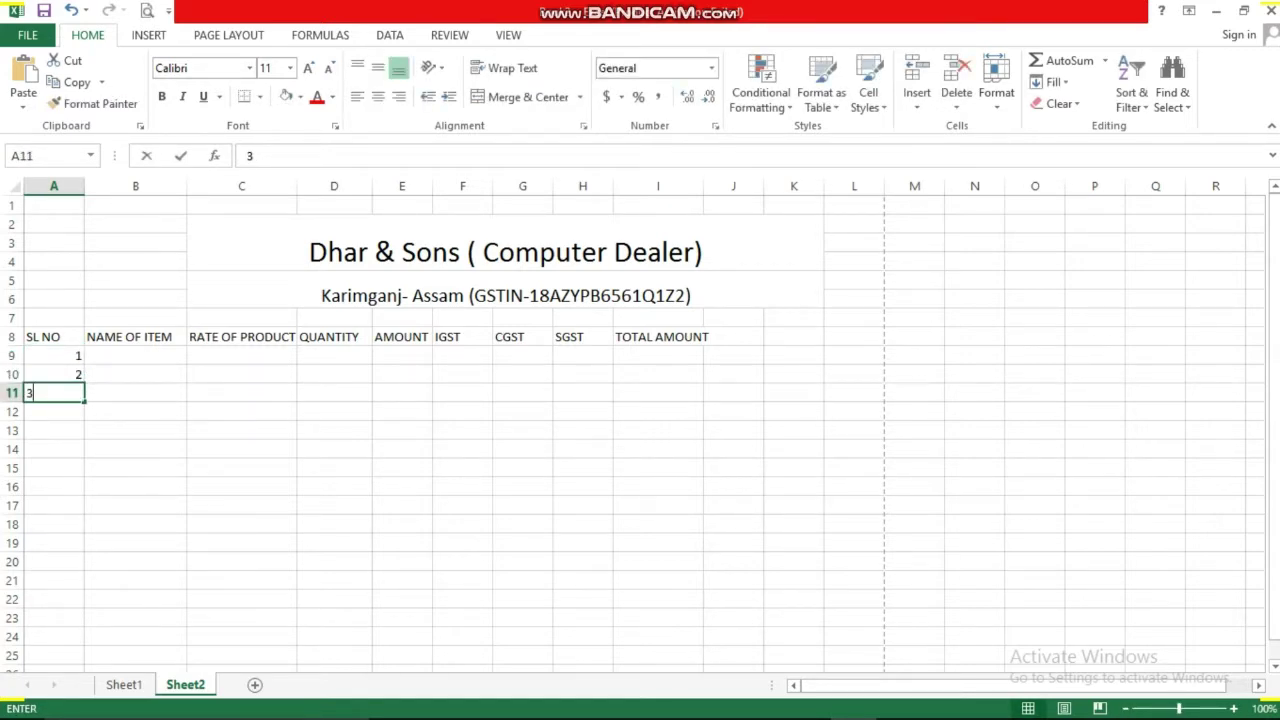
pyautogui.press('Return')
pyautogui.write('4')
pyautogui.press('Return')
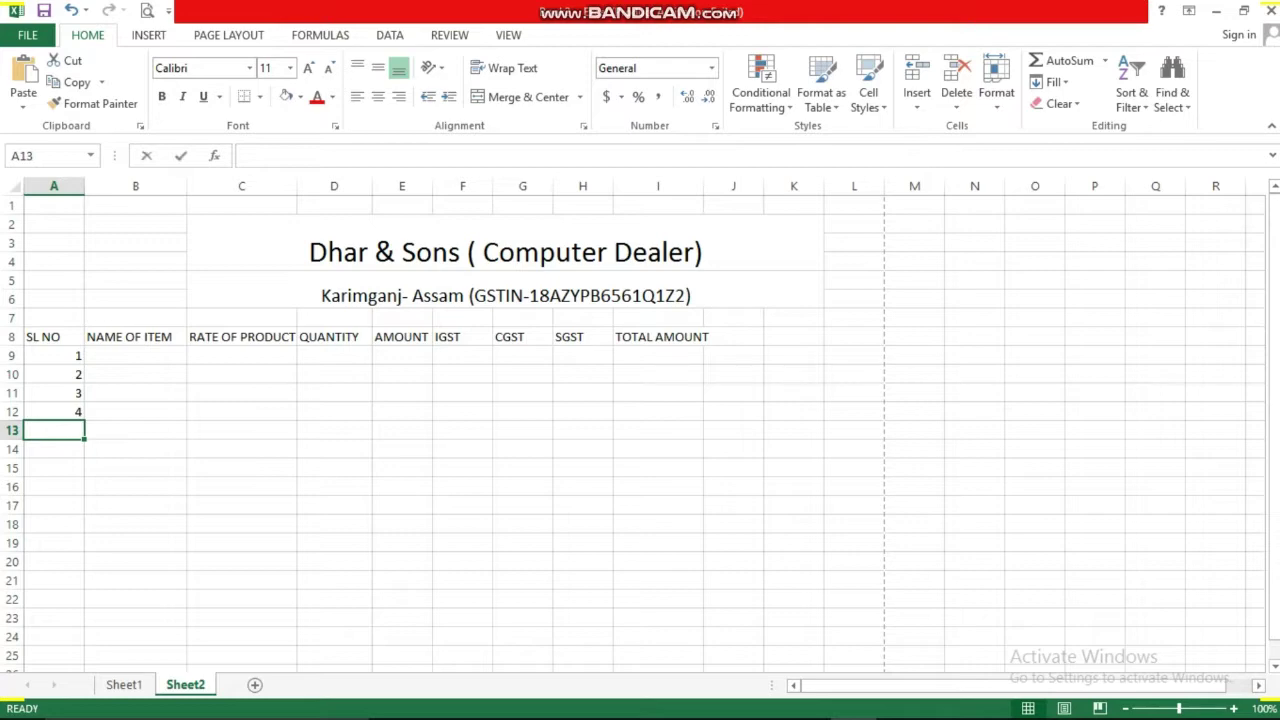
pyautogui.write('5')
pyautogui.press('Tab')
# Enter MONITOR as the first item name in B9
pyautogui.press('Up')
pyautogui.press('Up')
pyautogui.press('Up')
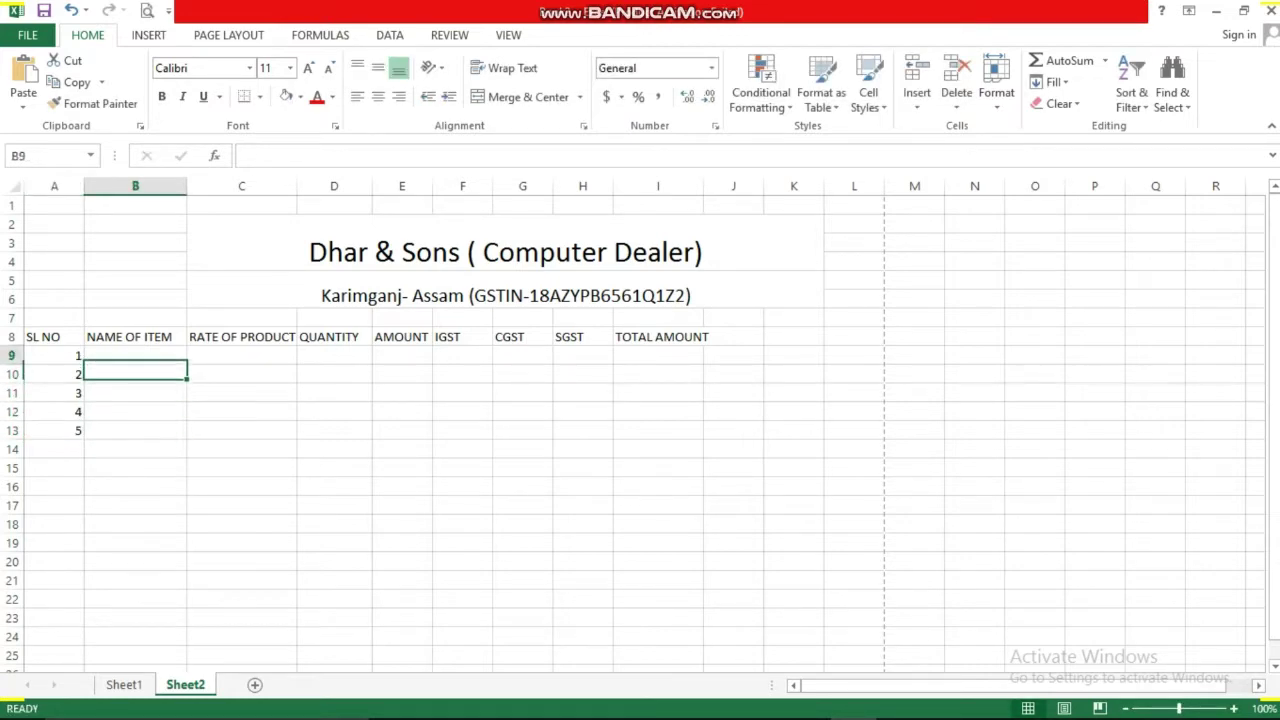
pyautogui.press('Up')
pyautogui.press('Down')
pyautogui.write('MO')
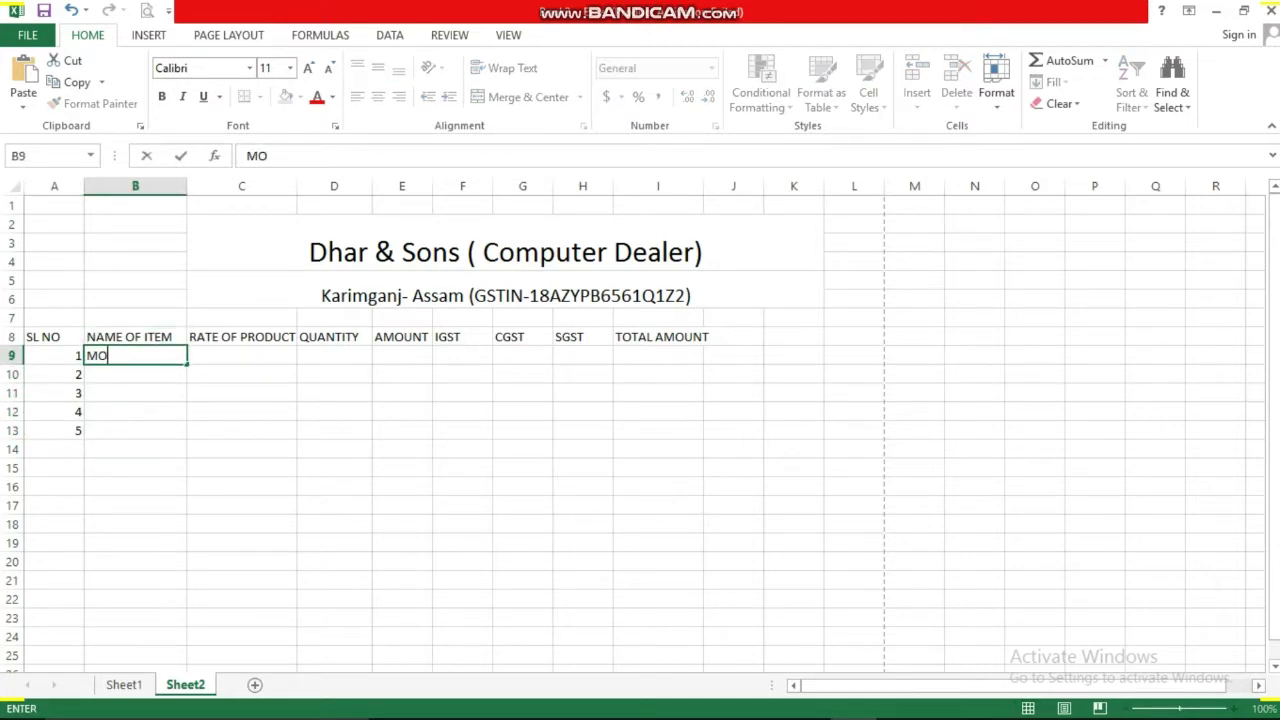
pyautogui.write('NITOR')
pyautogui.press('Return')
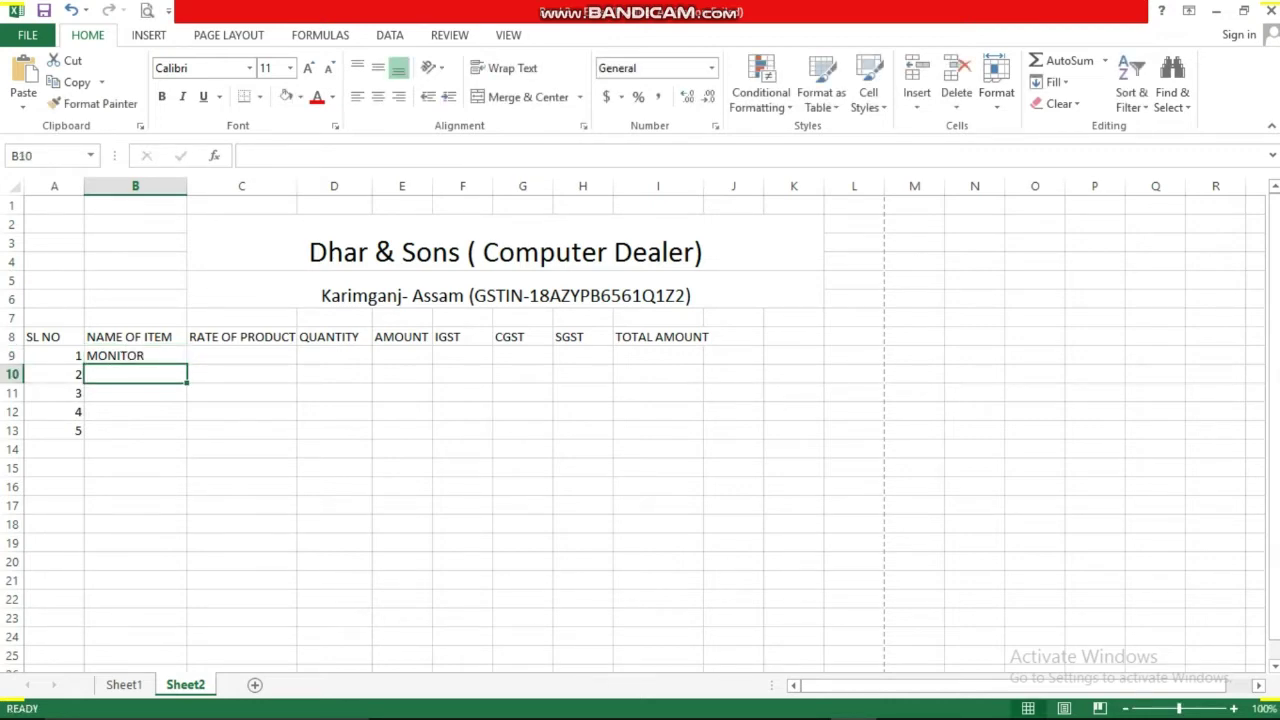
pyautogui.click(54, 337)
# Format A8:I8 bold with a dark navy fill and yellow font color
pyautogui.moveTo(54, 337)
pyautogui.mouseDown()
pyautogui.moveTo(658, 318)
pyautogui.moveTo(658, 337)
pyautogui.mouseUp()
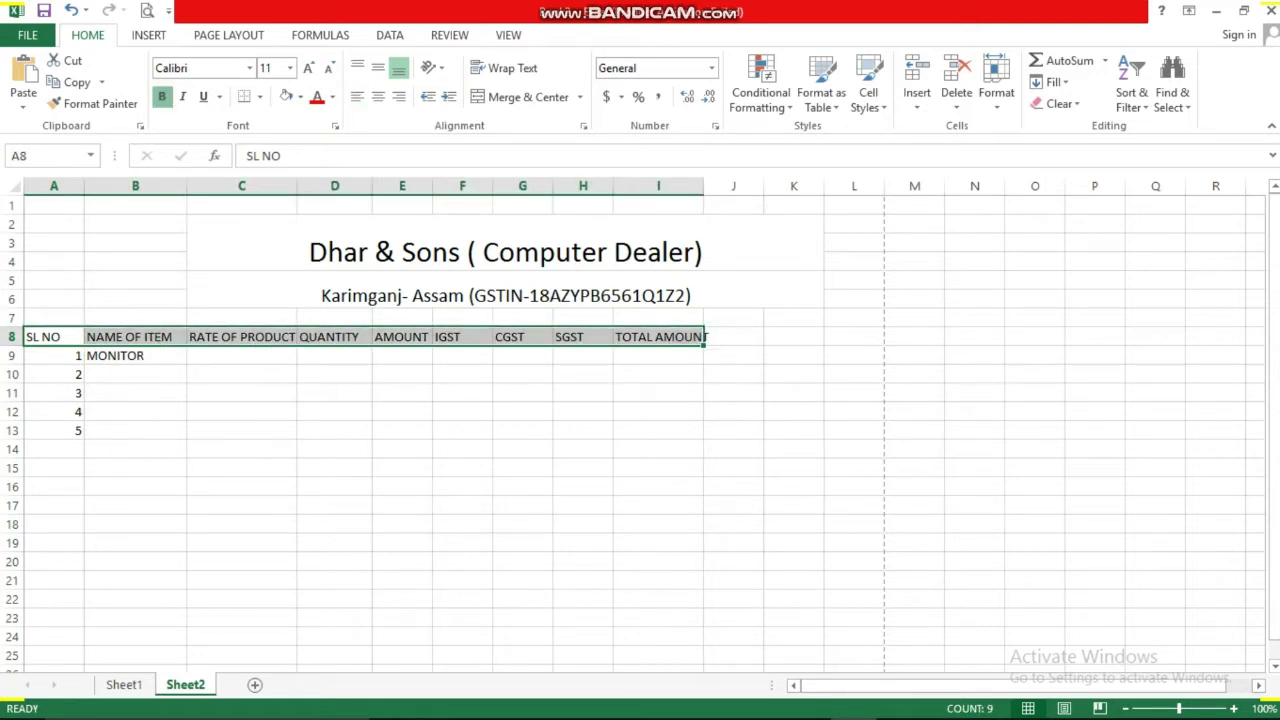
pyautogui.click(161, 97)
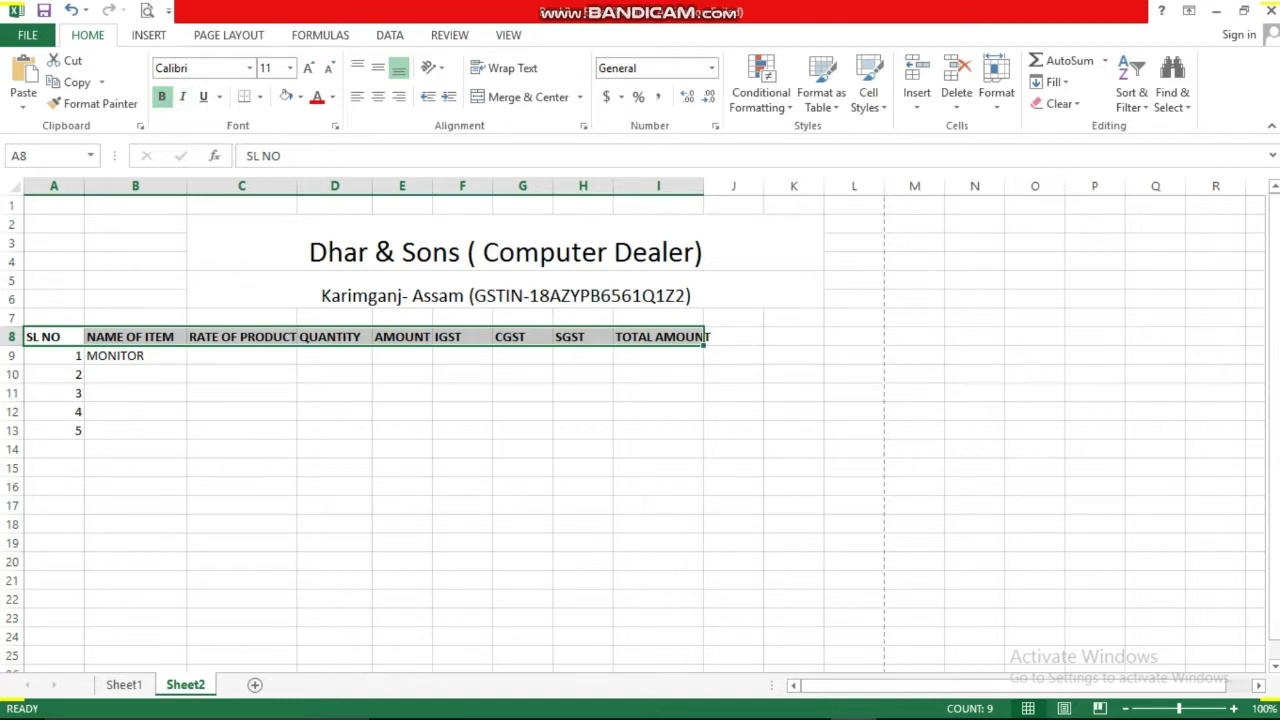
pyautogui.click(332, 97)
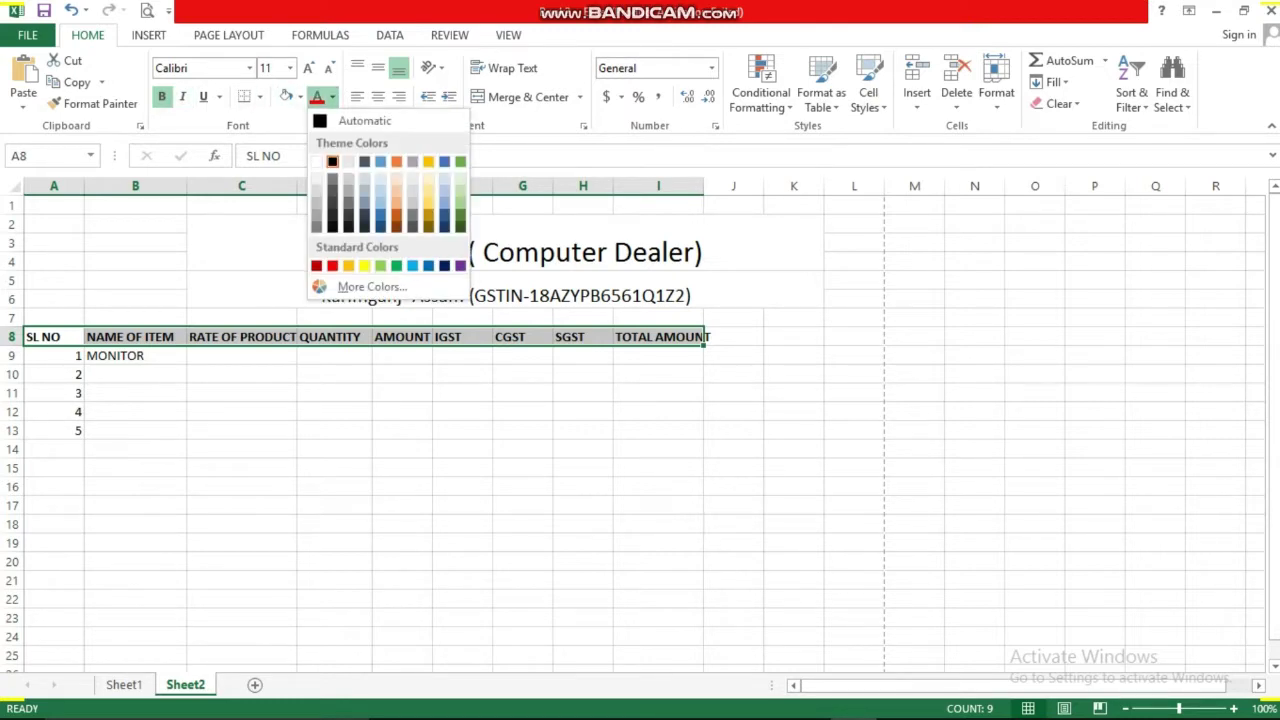
pyautogui.click(300, 97)
pyautogui.click(300, 97)
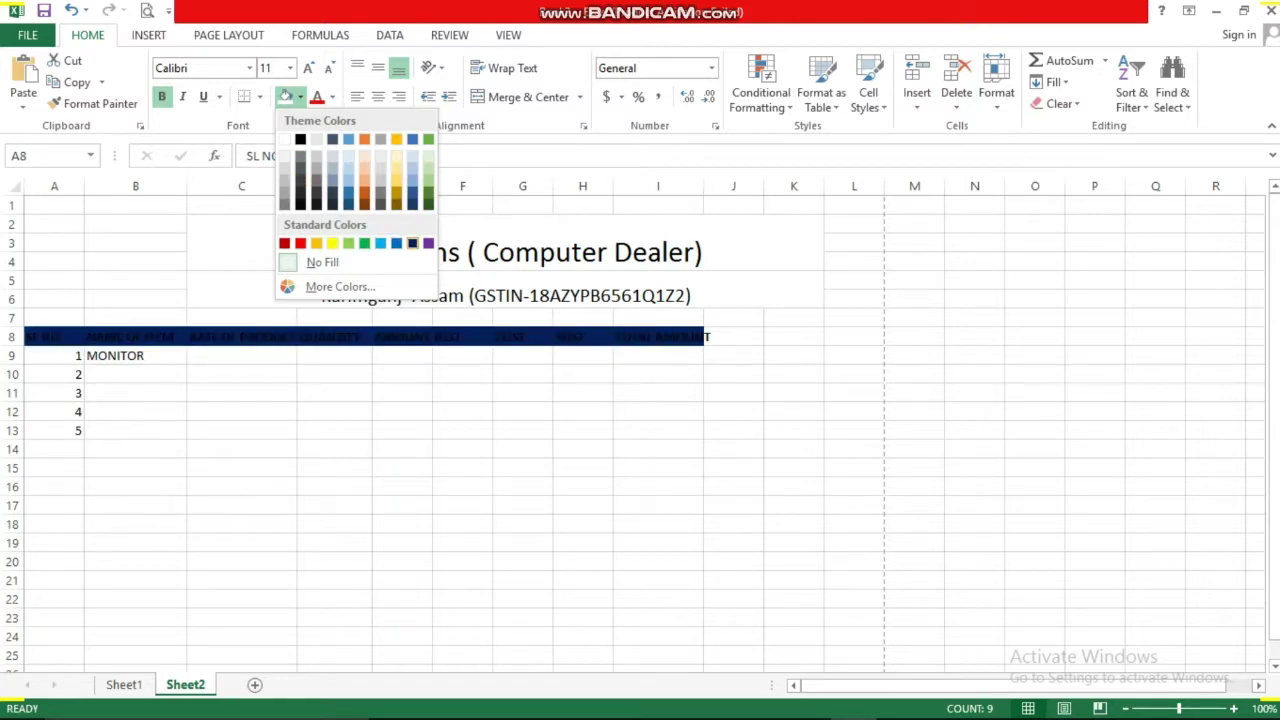
pyautogui.click(412, 243)
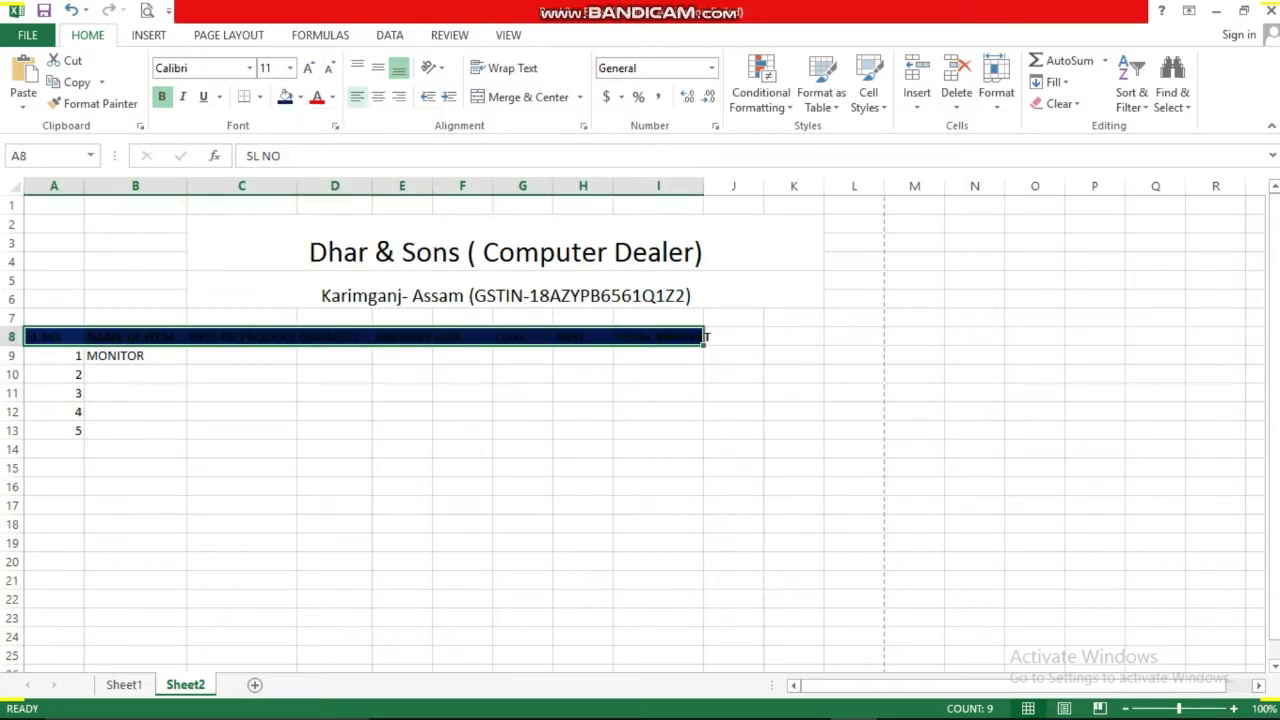
pyautogui.click(333, 97)
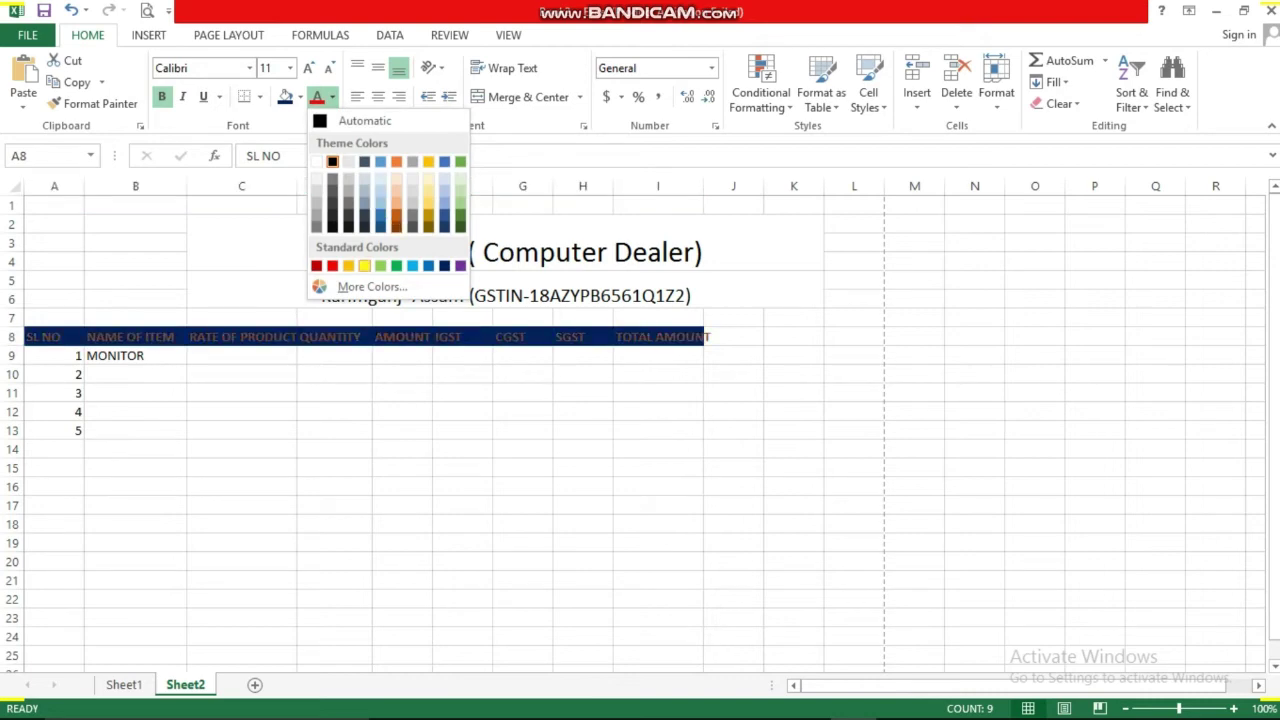
pyautogui.click(367, 266)
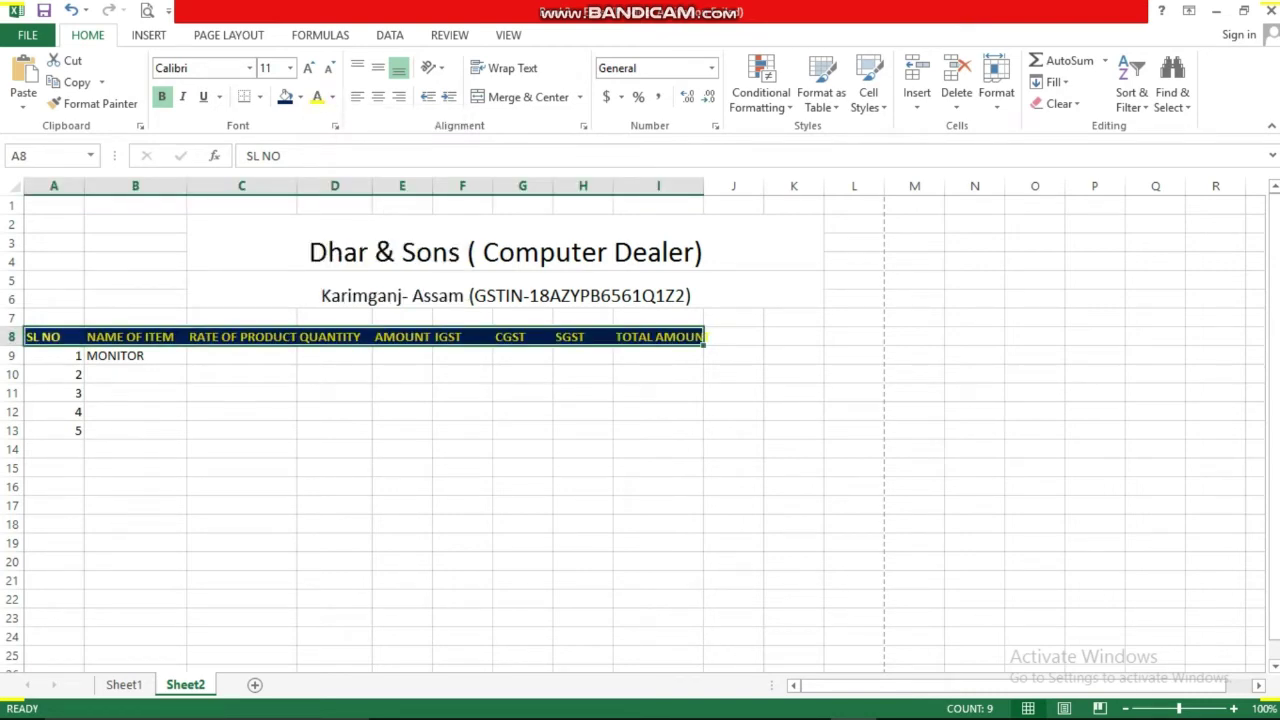
pyautogui.click(135, 374)
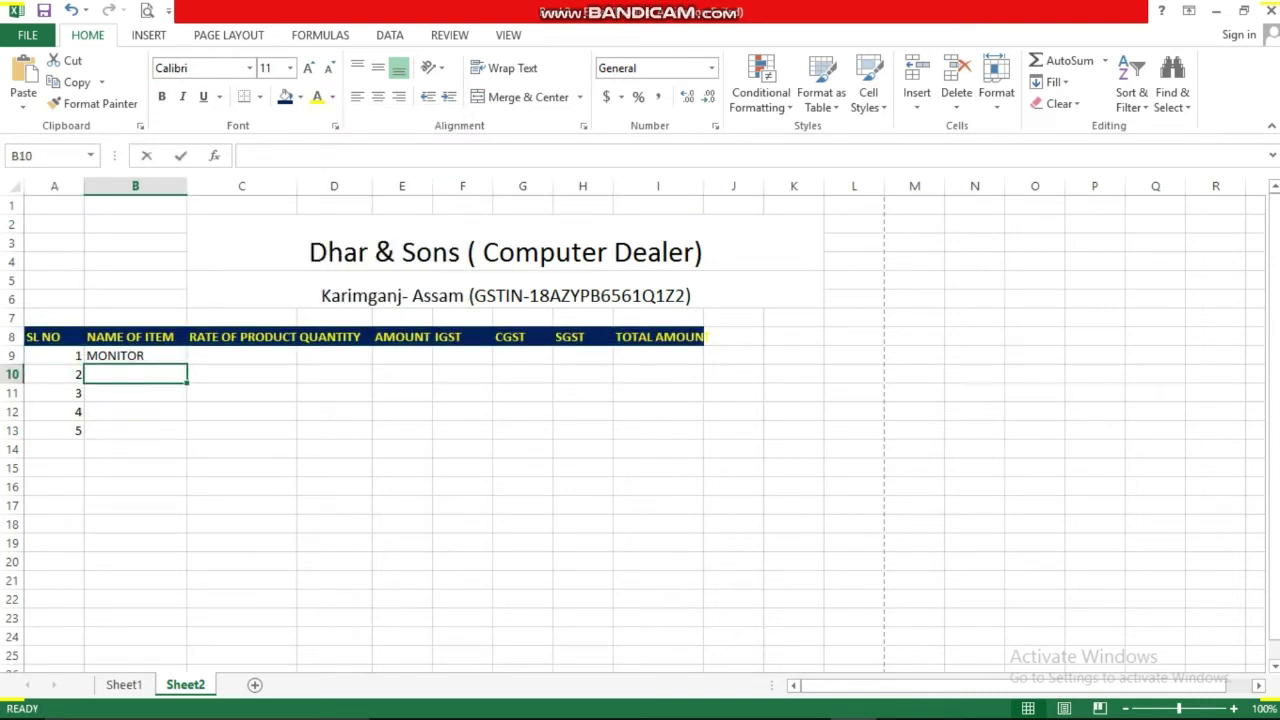
# Type HARD DISK(WD), LED (ACER), RAM-4GB and PRINTER into B10:B13
pyautogui.write('HDD')
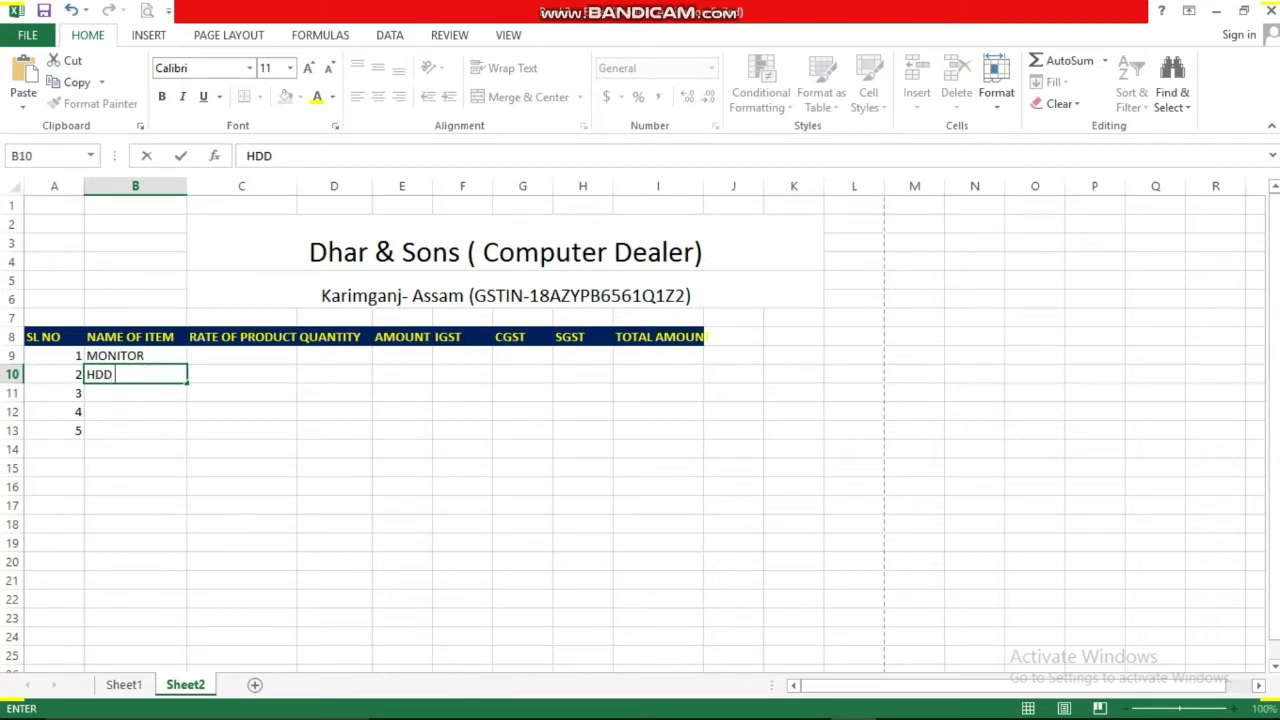
pyautogui.press('BackSpace')
pyautogui.press('BackSpace')
pyautogui.write('ARD')
pyautogui.write(' DIS')
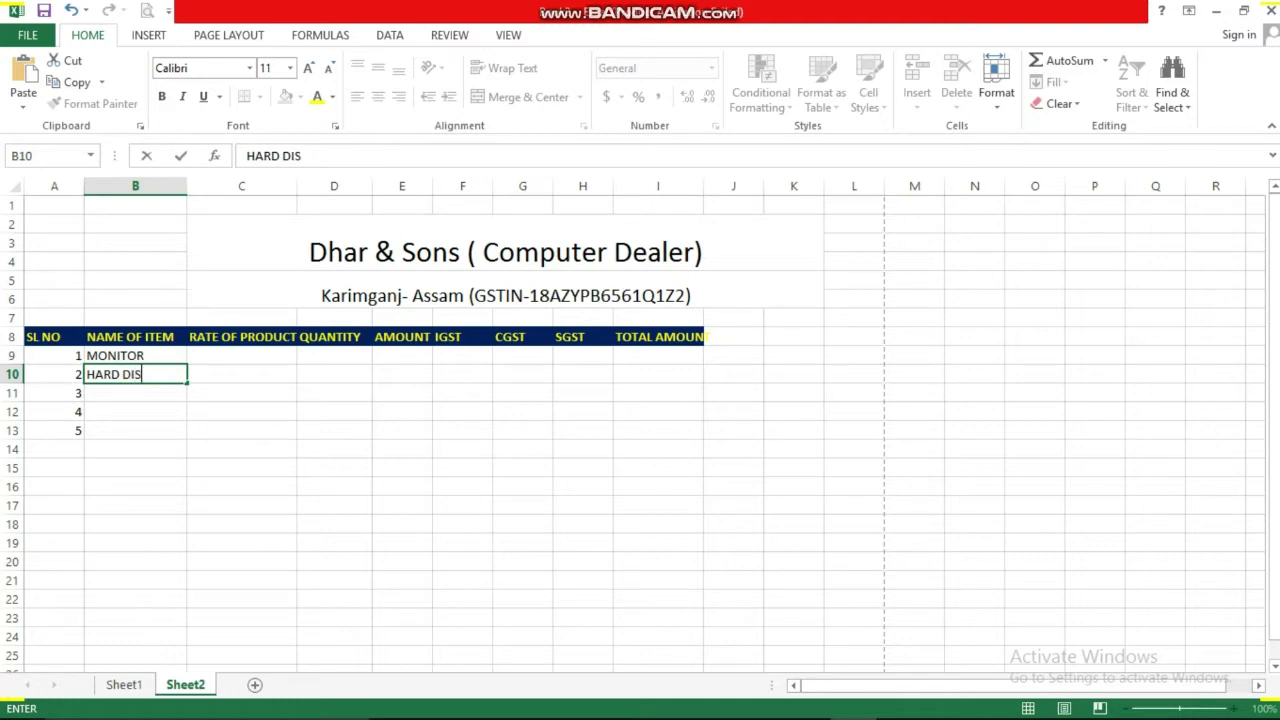
pyautogui.write('K(W')
pyautogui.write('D)')
pyautogui.press('Return')
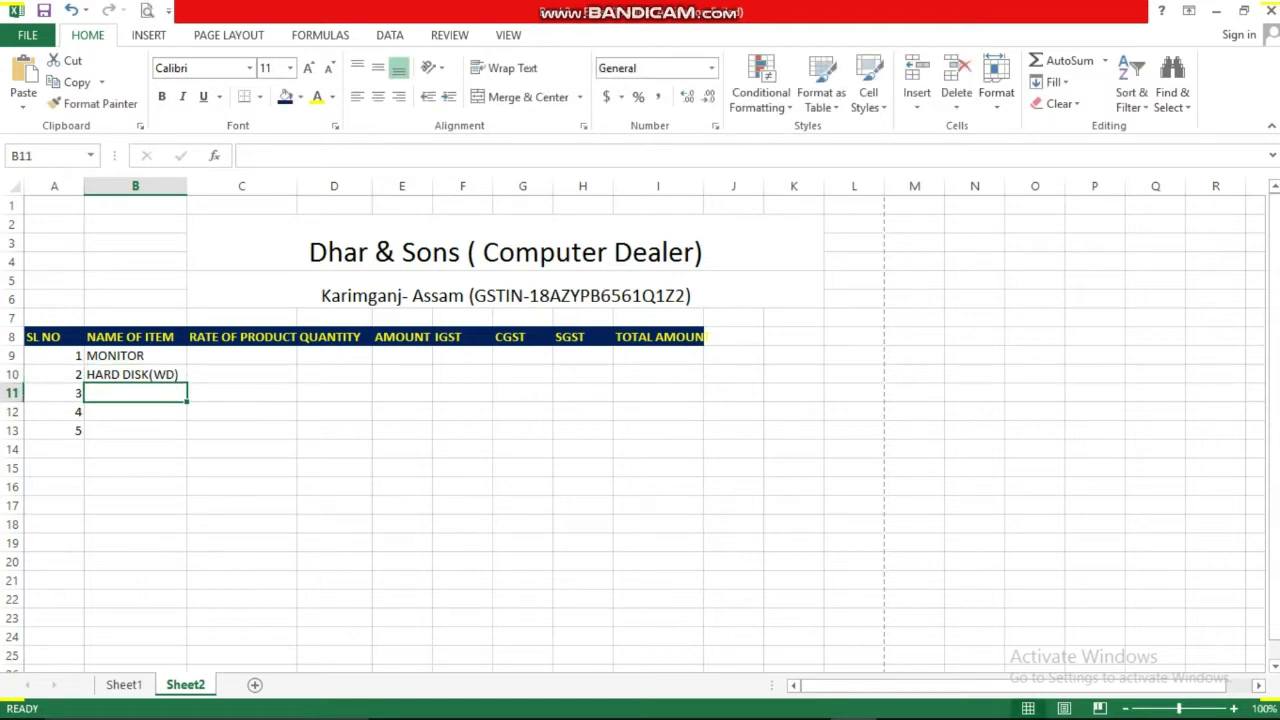
pyautogui.write('LED')
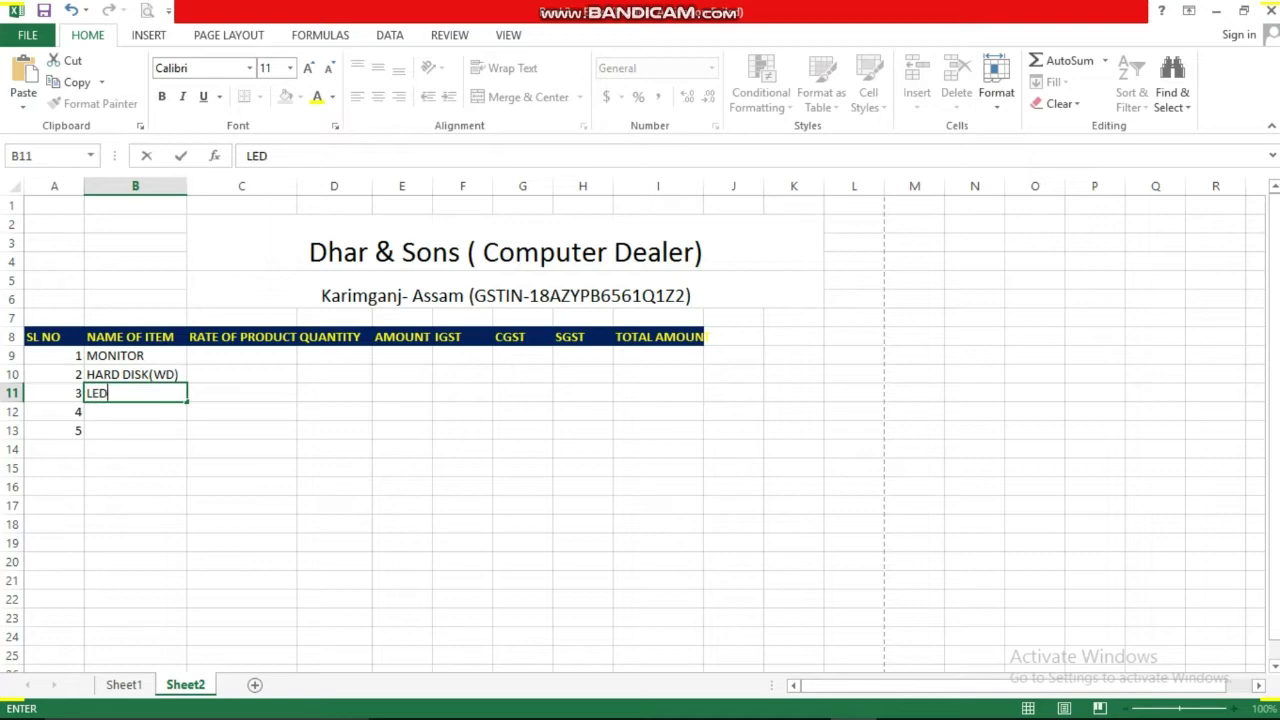
pyautogui.write(' (')
pyautogui.write('ACER')
pyautogui.write(')')
pyautogui.press('Return')
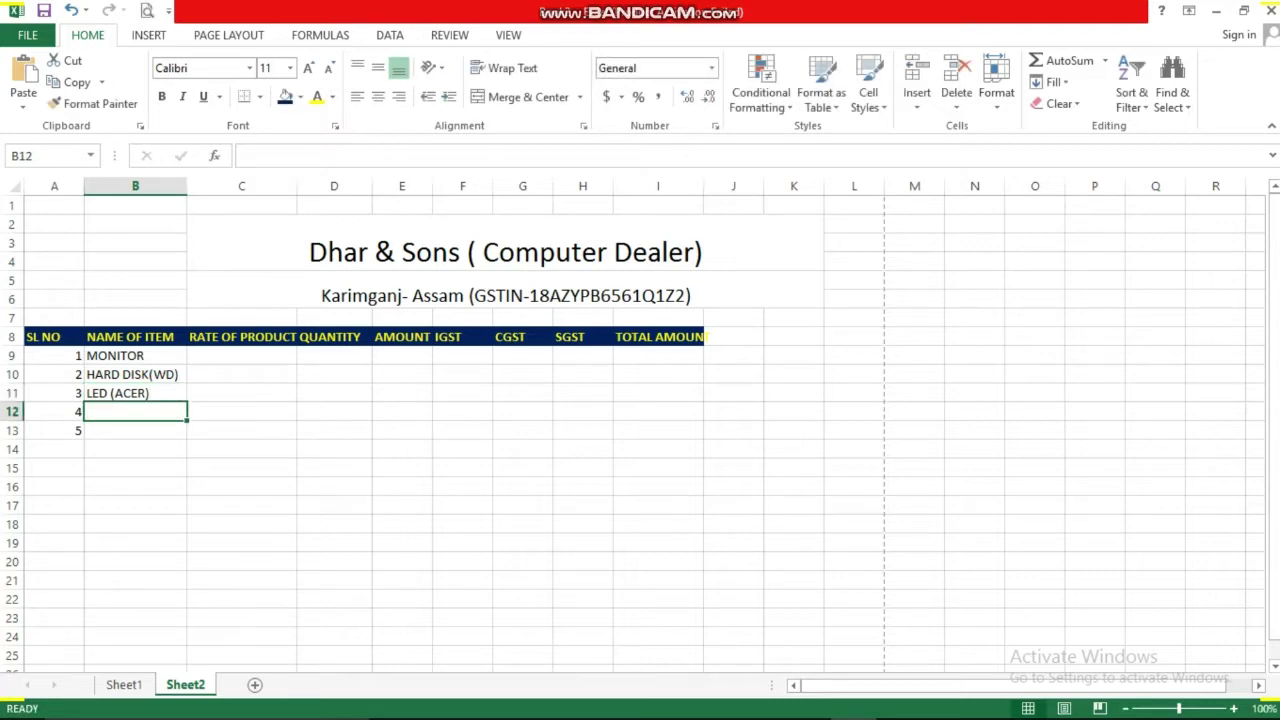
pyautogui.write('RA')
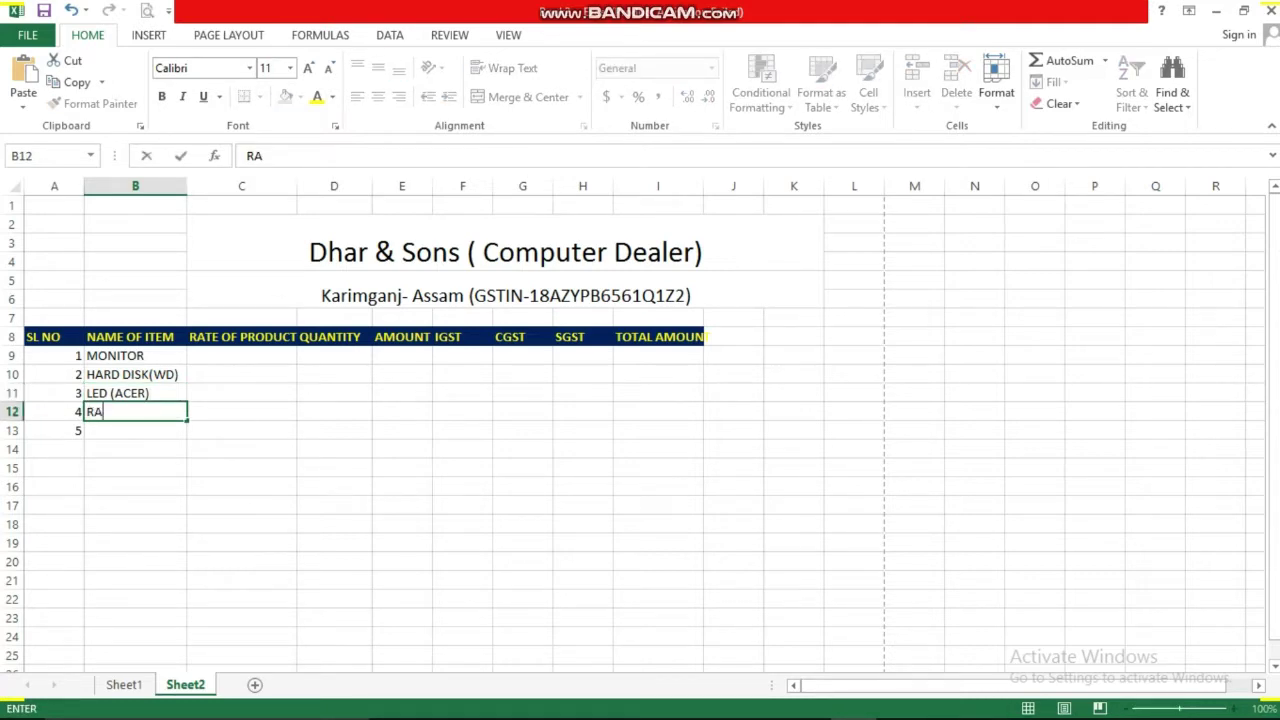
pyautogui.write('M-4')
pyautogui.write('G')
pyautogui.write('B')
pyautogui.press('Return')
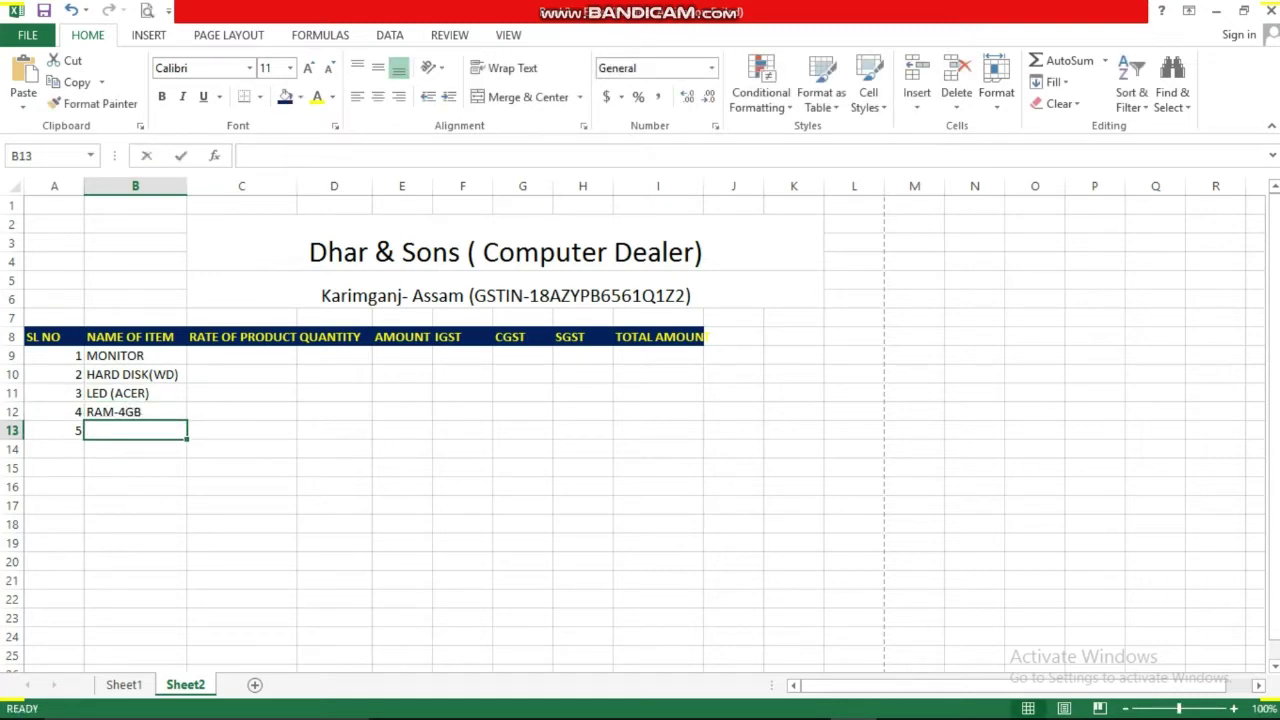
pyautogui.write('PRINT')
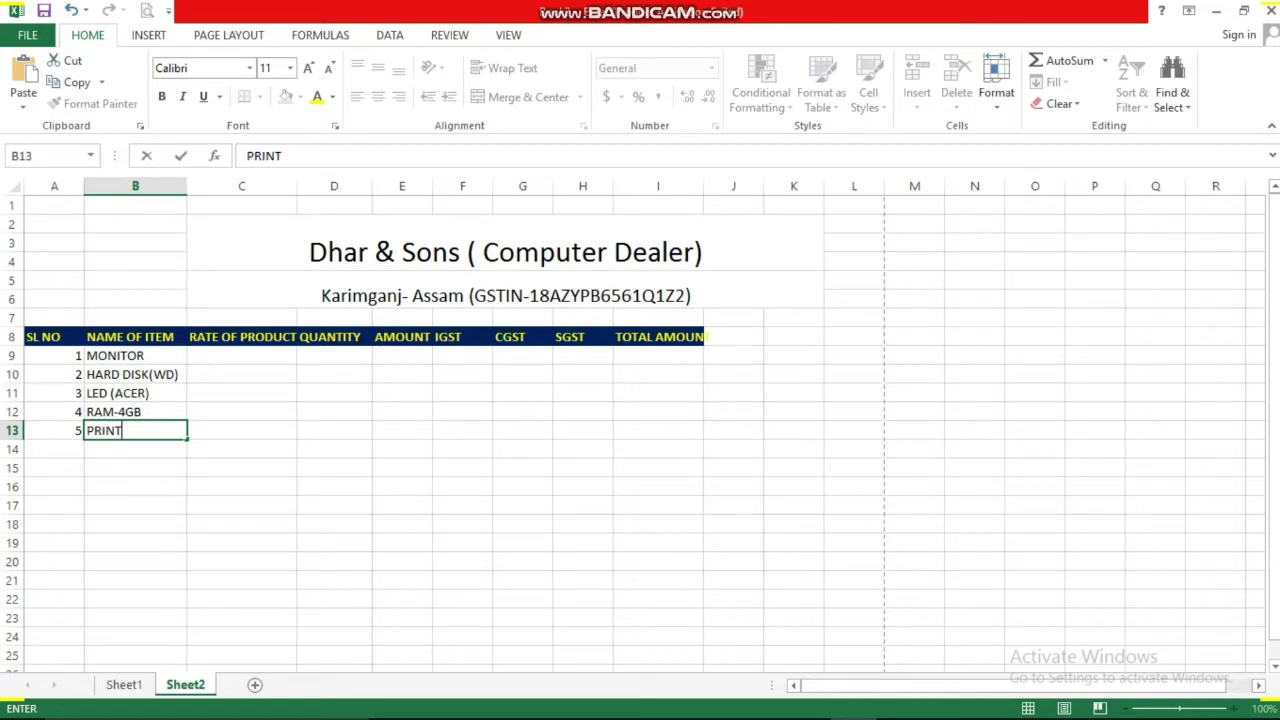
pyautogui.write('ET')
pyautogui.press('BackSpace')
# Enter product rates 3500, 2500, 4000, 1900 and 12000 in C9:C13
pyautogui.write('R')
pyautogui.press('Tab')
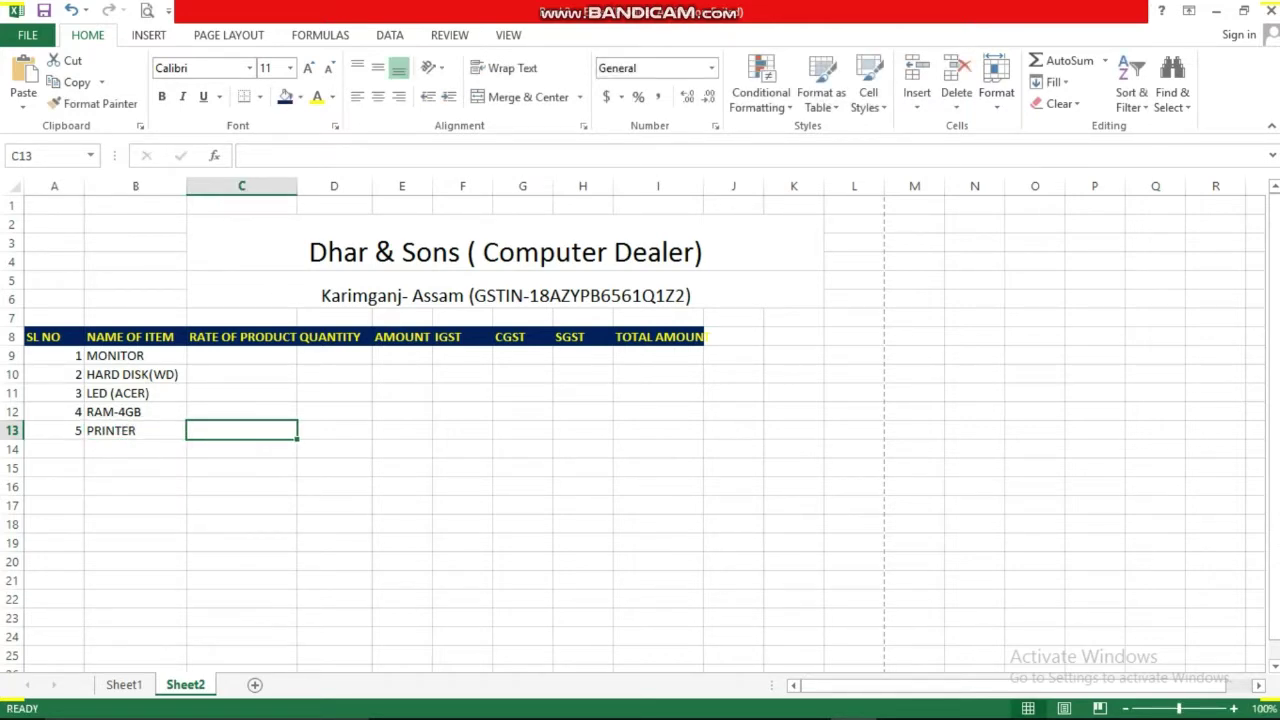
pyautogui.press('Up')
pyautogui.press('Up')
pyautogui.press('Up')
pyautogui.press('Up')
pyautogui.write('350')
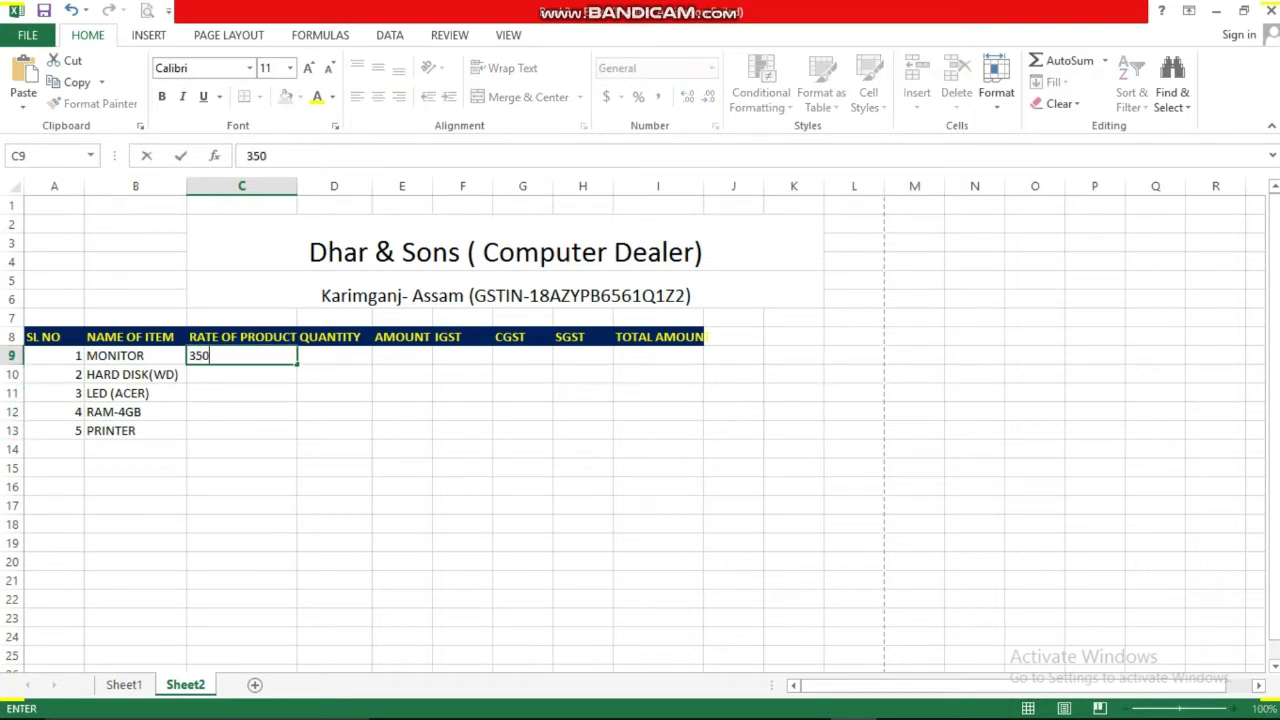
pyautogui.write('0')
pyautogui.press('Return')
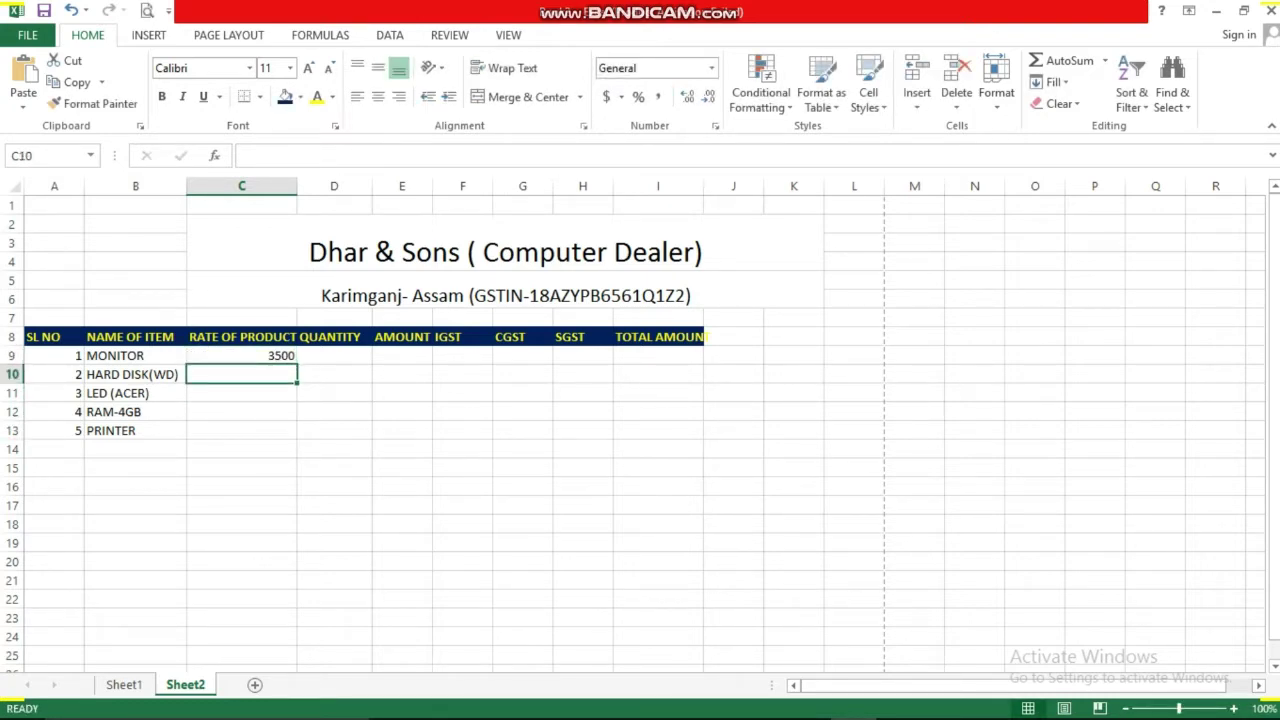
pyautogui.write('2500')
pyautogui.press('Return')
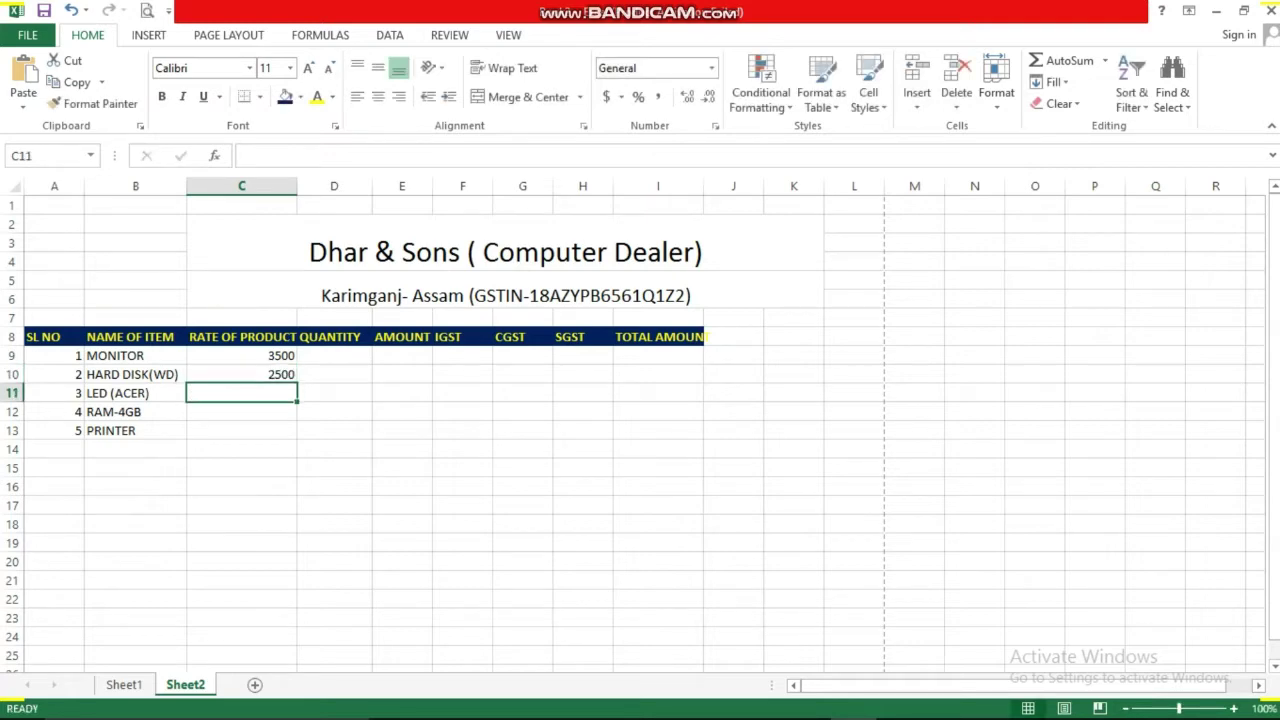
pyautogui.write('400')
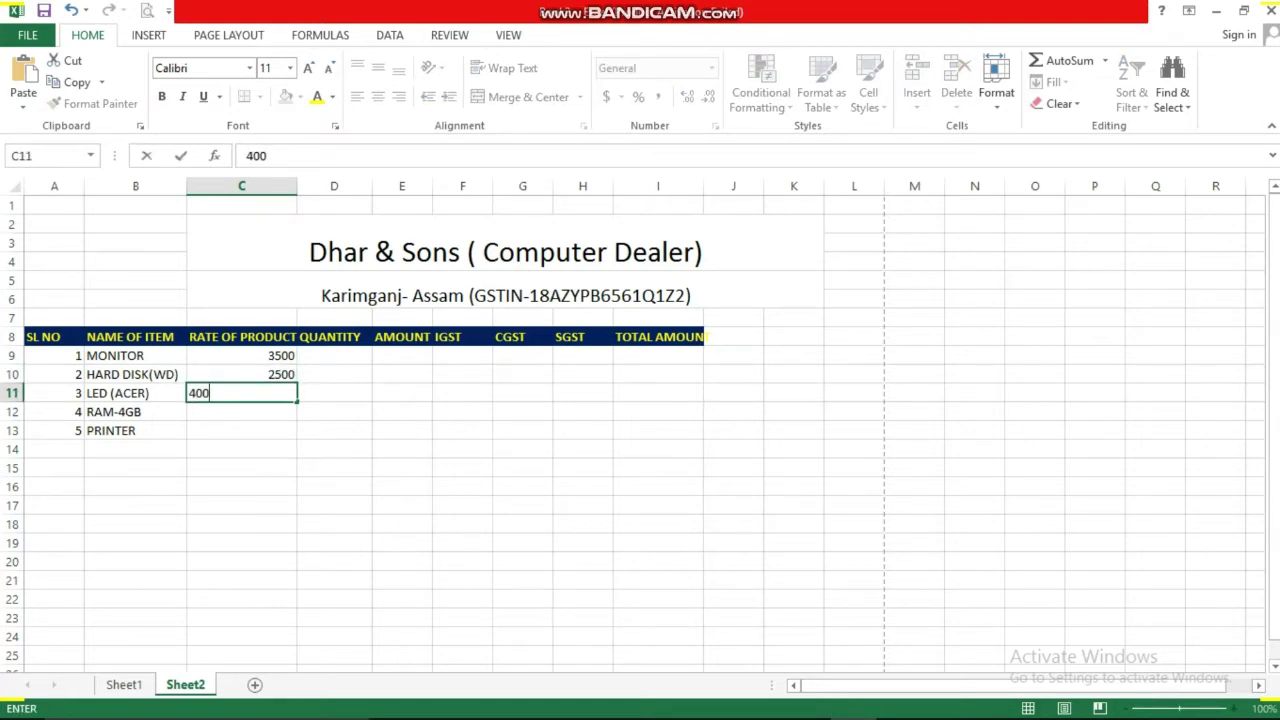
pyautogui.write('0')
pyautogui.press('Return')
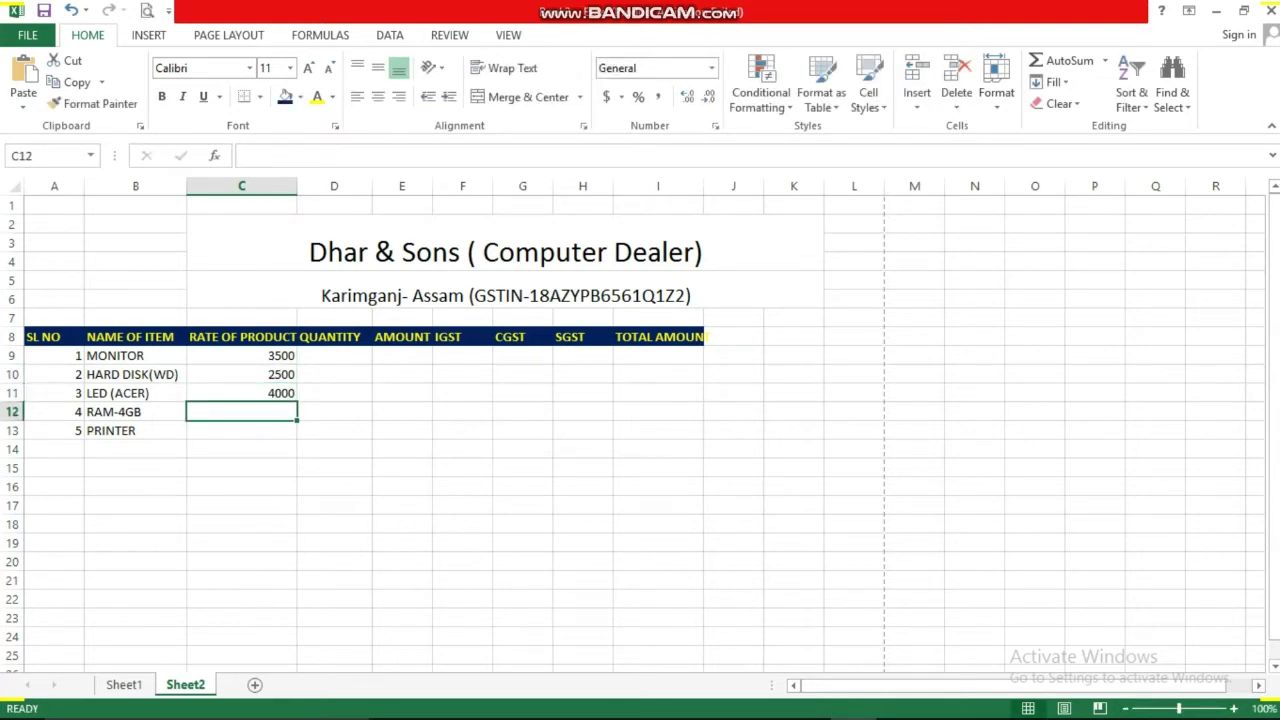
pyautogui.write('1900')
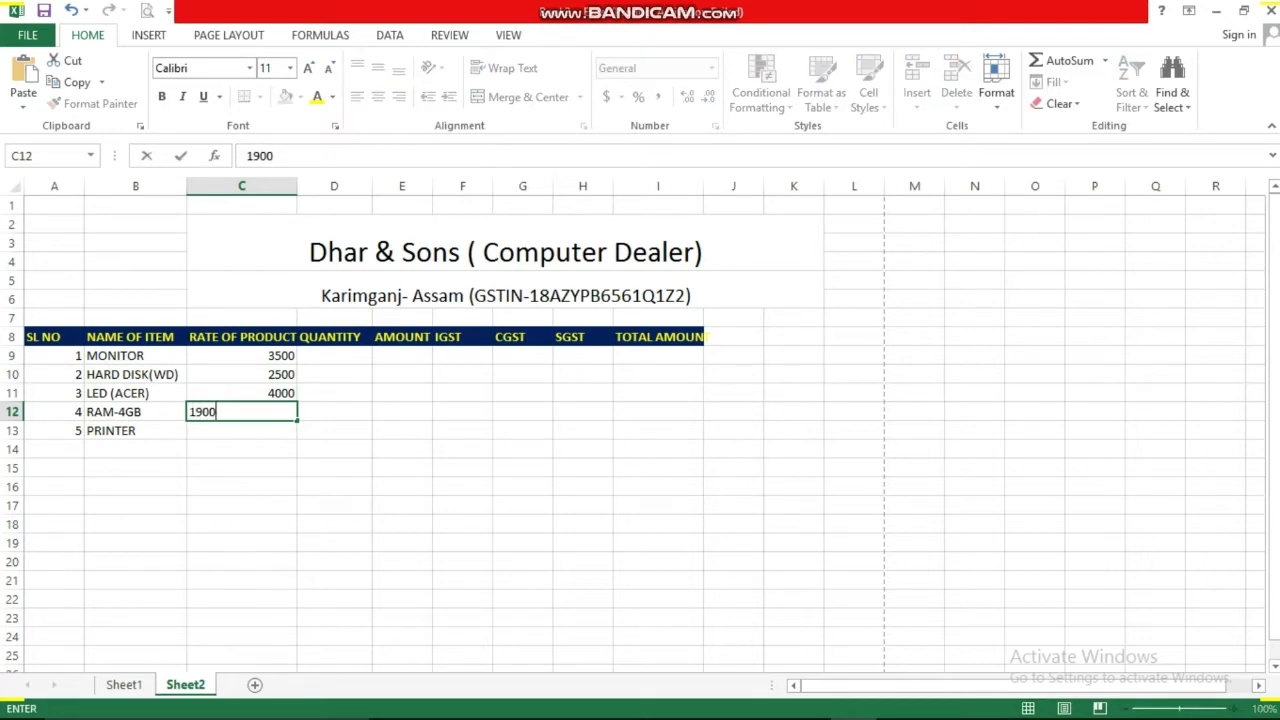
pyautogui.press('Return')
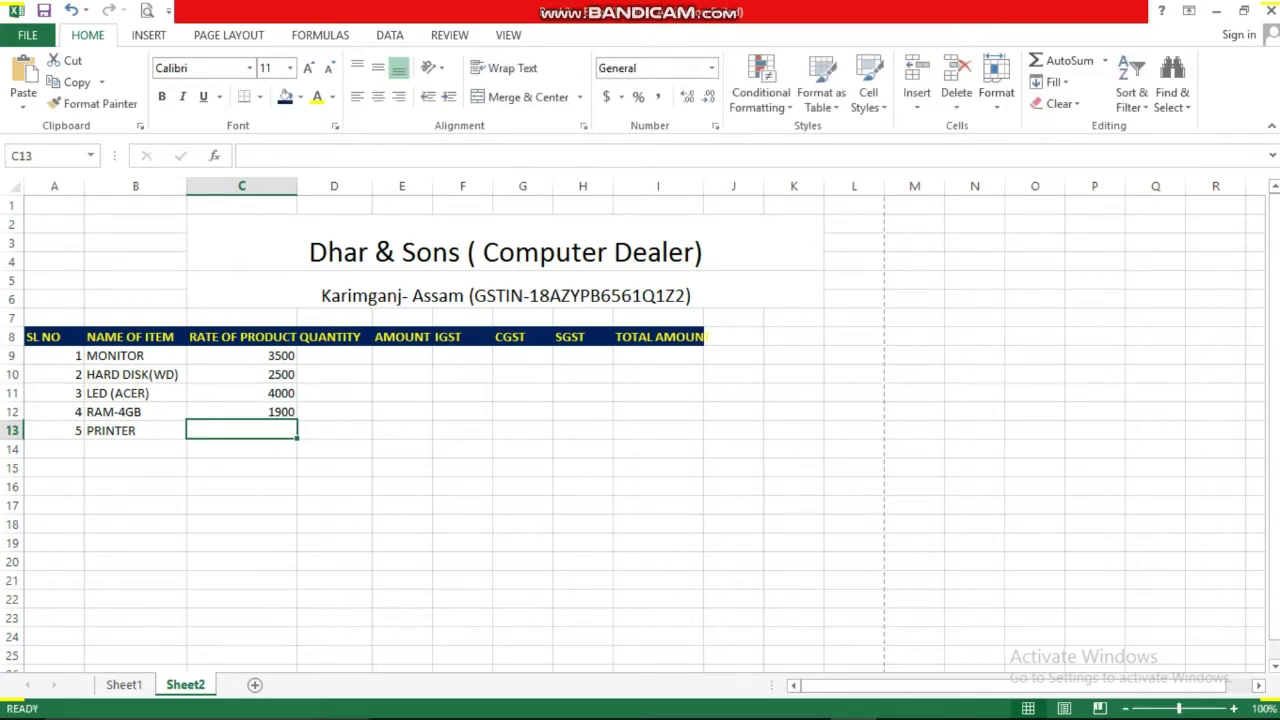
pyautogui.write('12000')
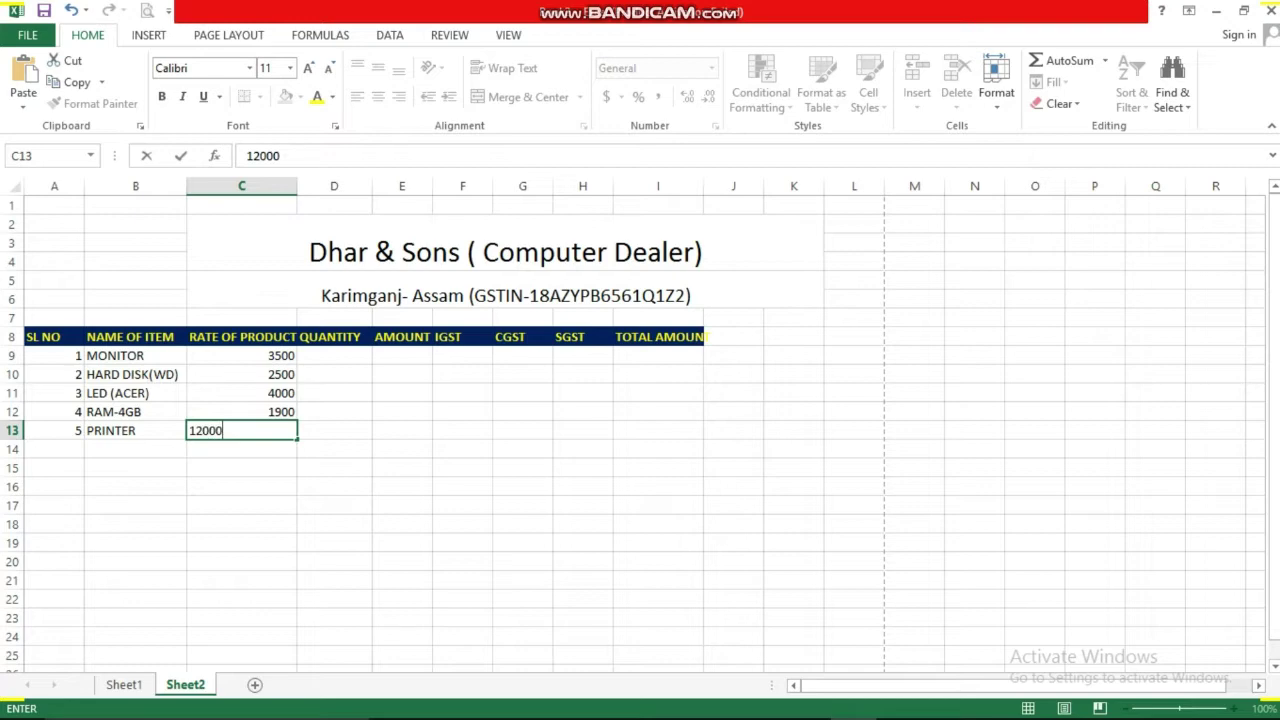
# Enter quantities 10 for MONITOR and 20 for HARD DISK(WD)
pyautogui.click(334, 355)
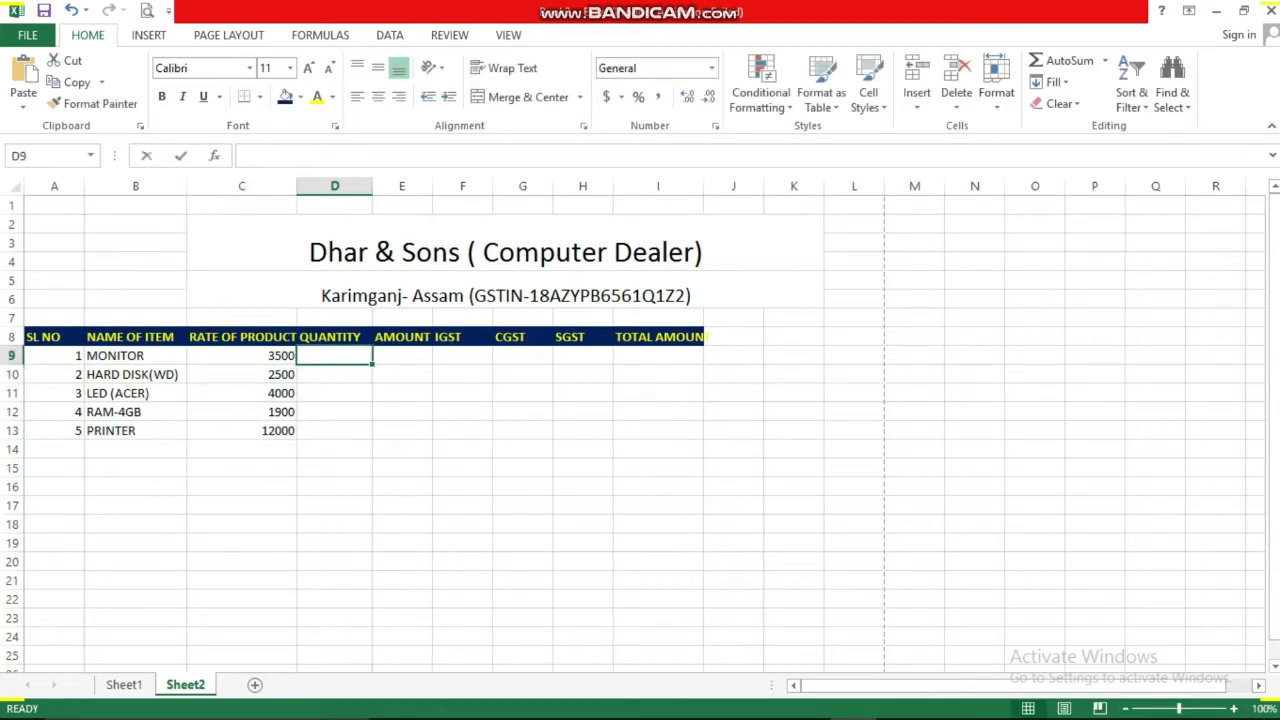
pyautogui.write('10')
pyautogui.hotkey('ctrl', 'Return')
pyautogui.press('Return')
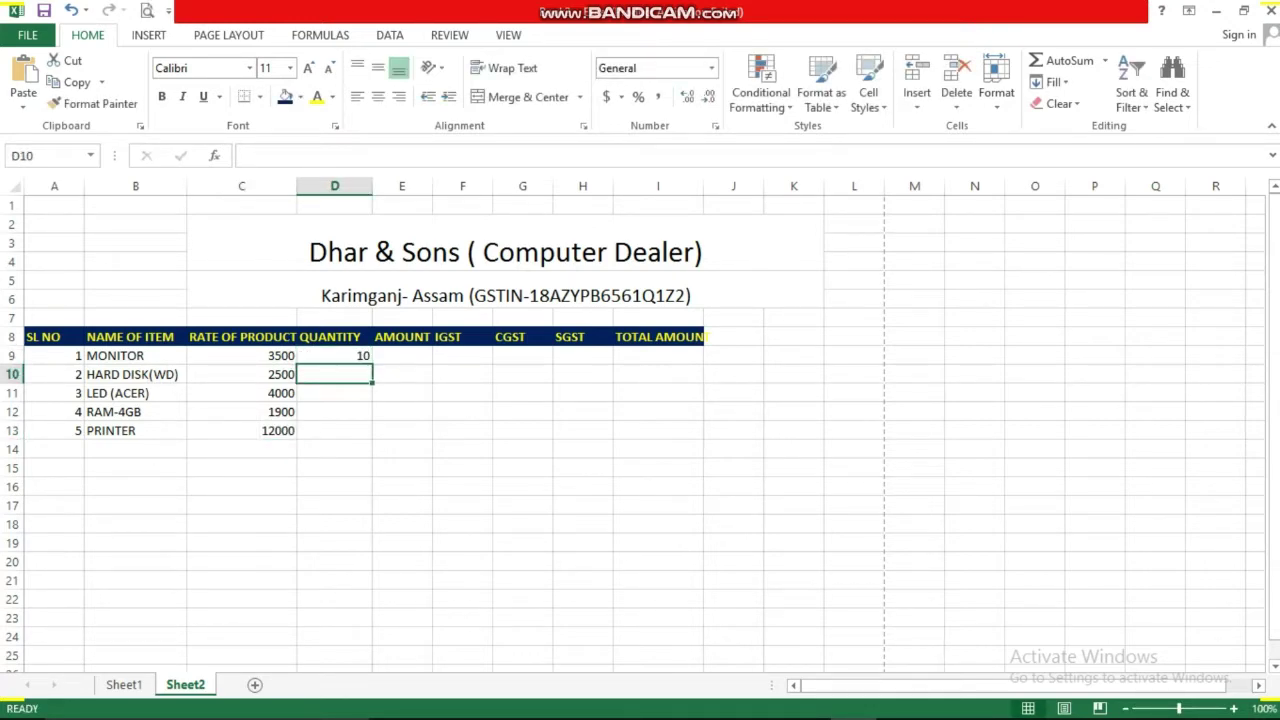
pyautogui.write('20')
pyautogui.press('Return')
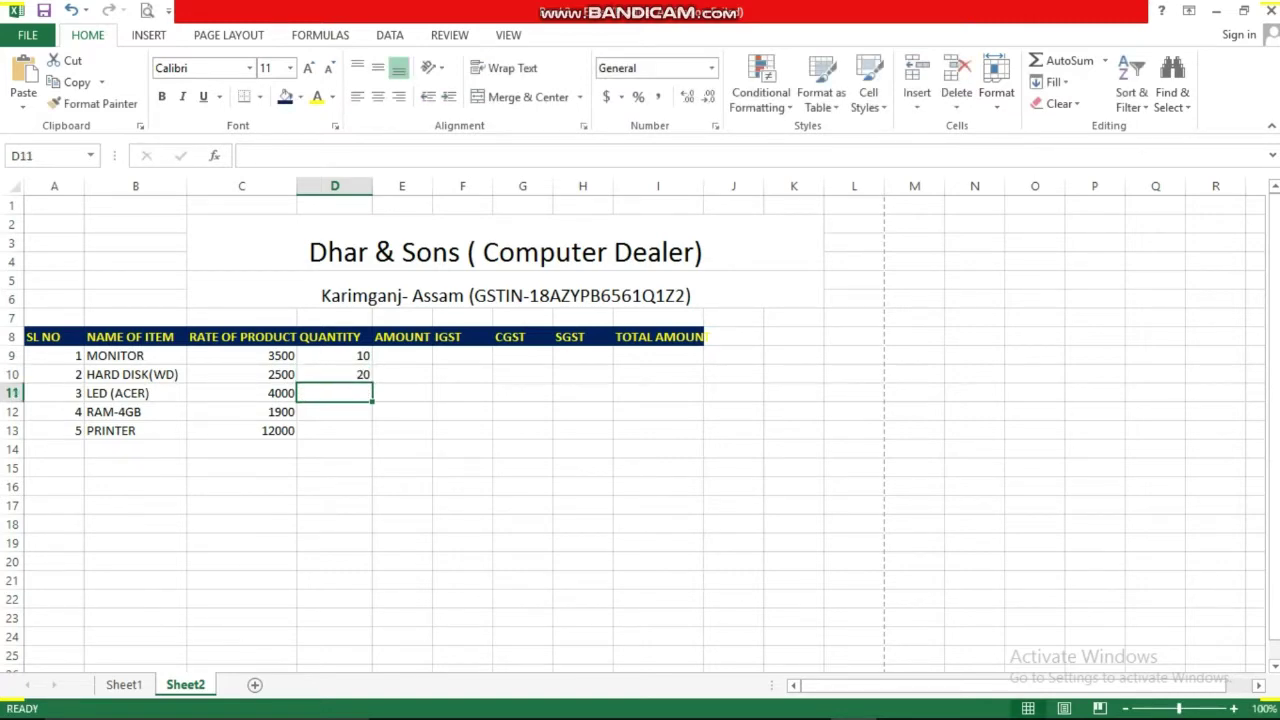
# Rename the D8 header to QUANTITY (IN Pcs) and widen column D to fit
pyautogui.click(334, 336)
pyautogui.press('F2')
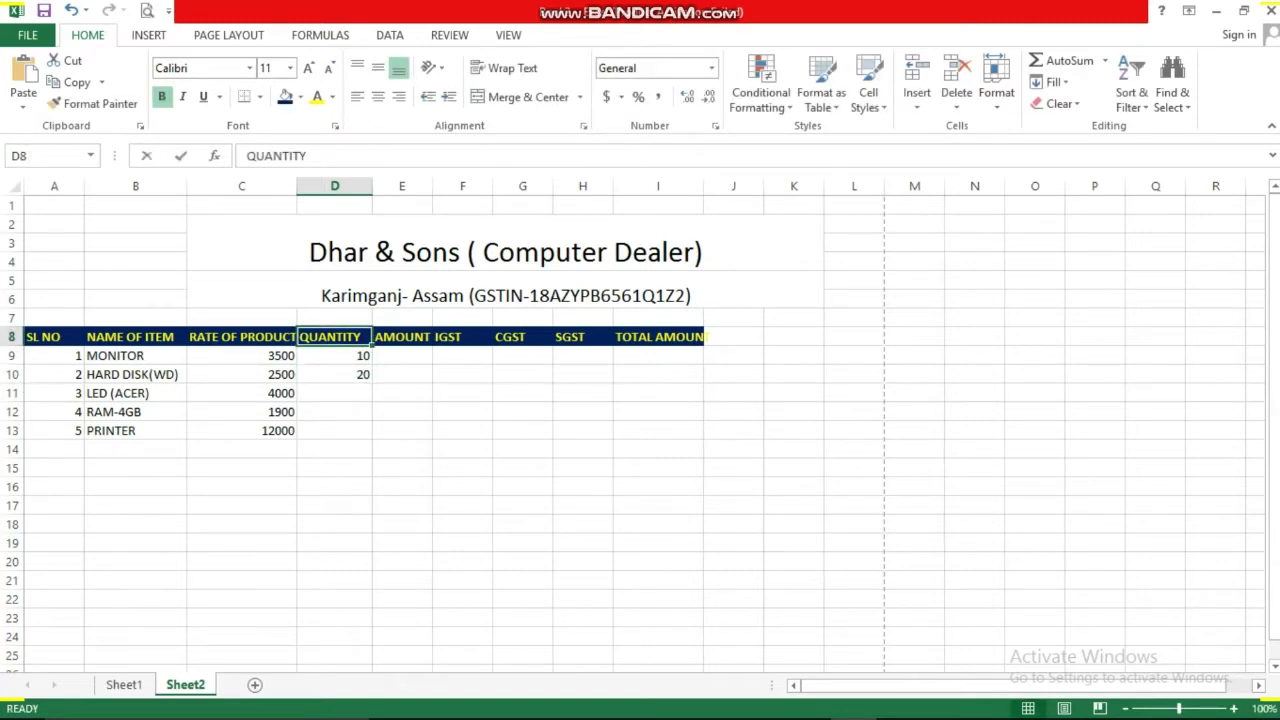
pyautogui.write('(')
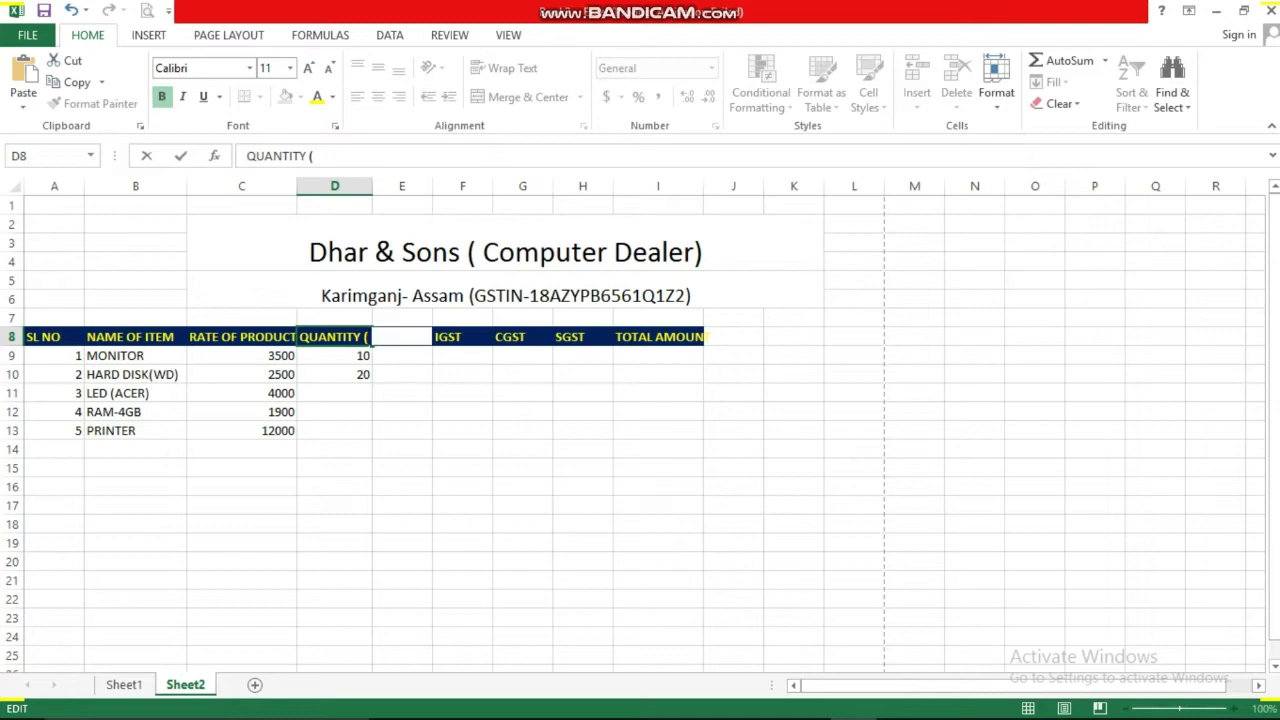
pyautogui.write('IN p')
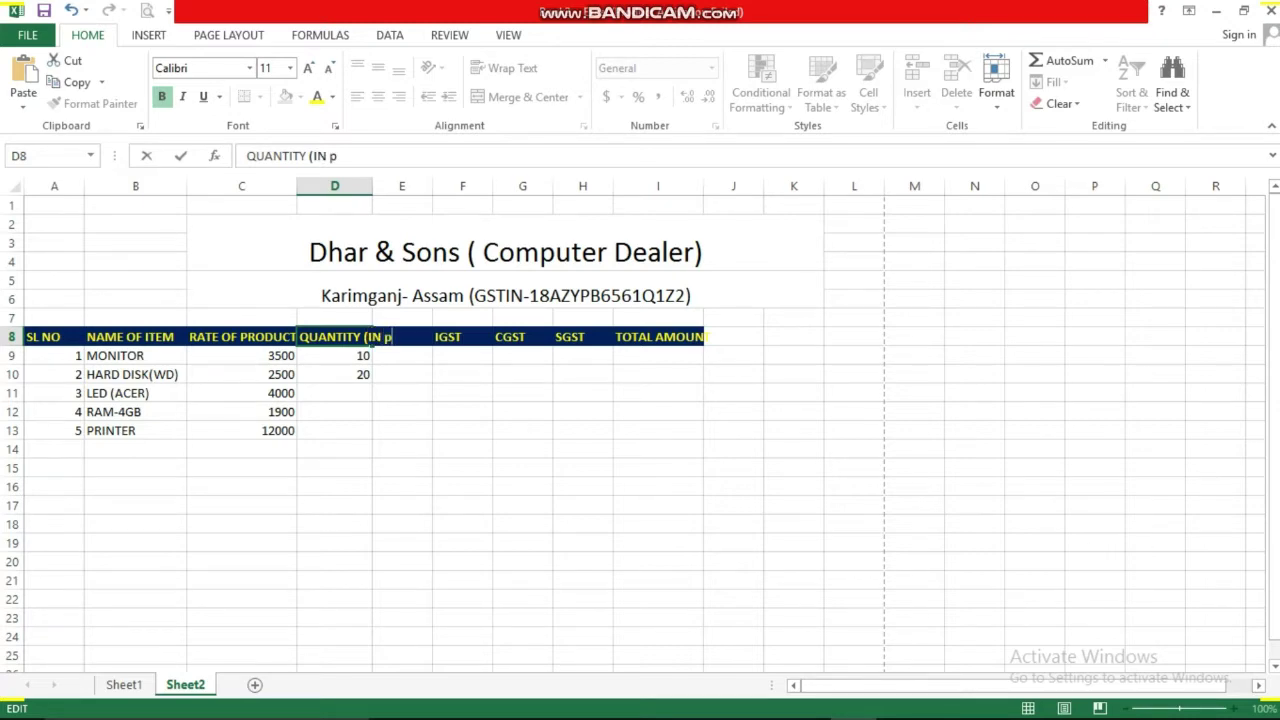
pyautogui.press('BackSpace')
pyautogui.write('P')
pyautogui.write('cs)')
pyautogui.click(402, 336)
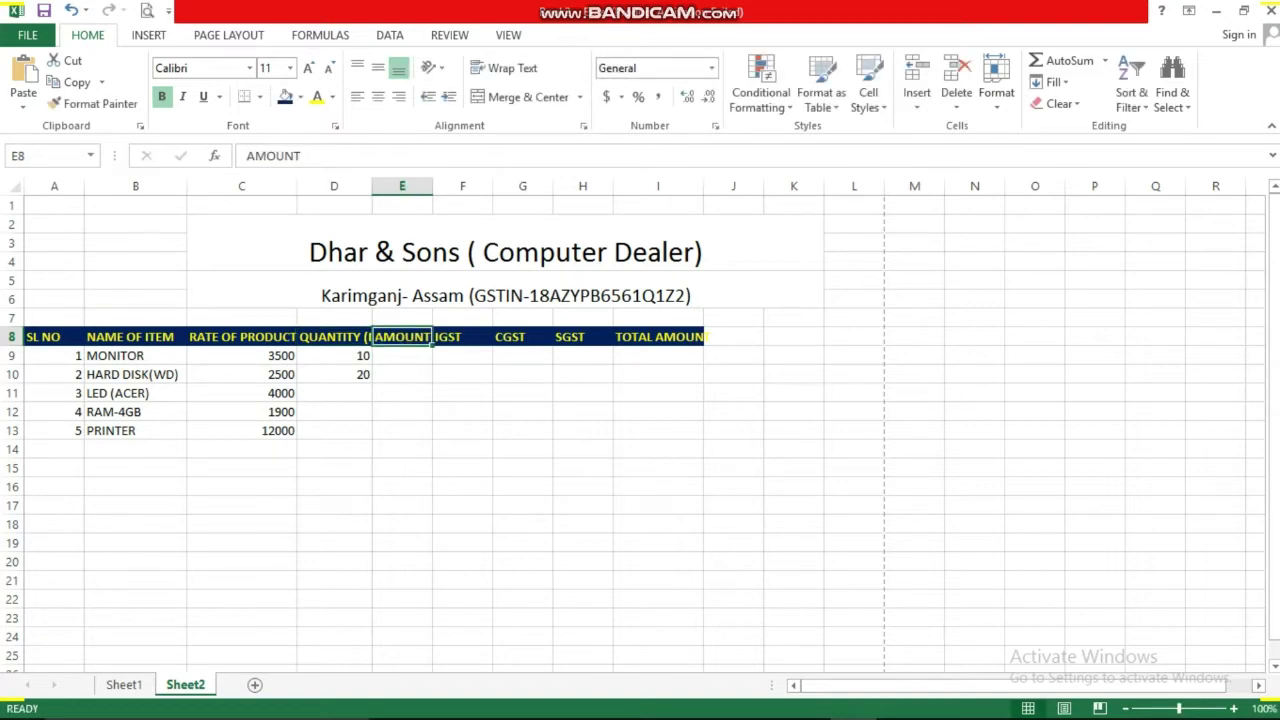
pyautogui.moveTo(372, 186); pyautogui.dragTo(416, 186)
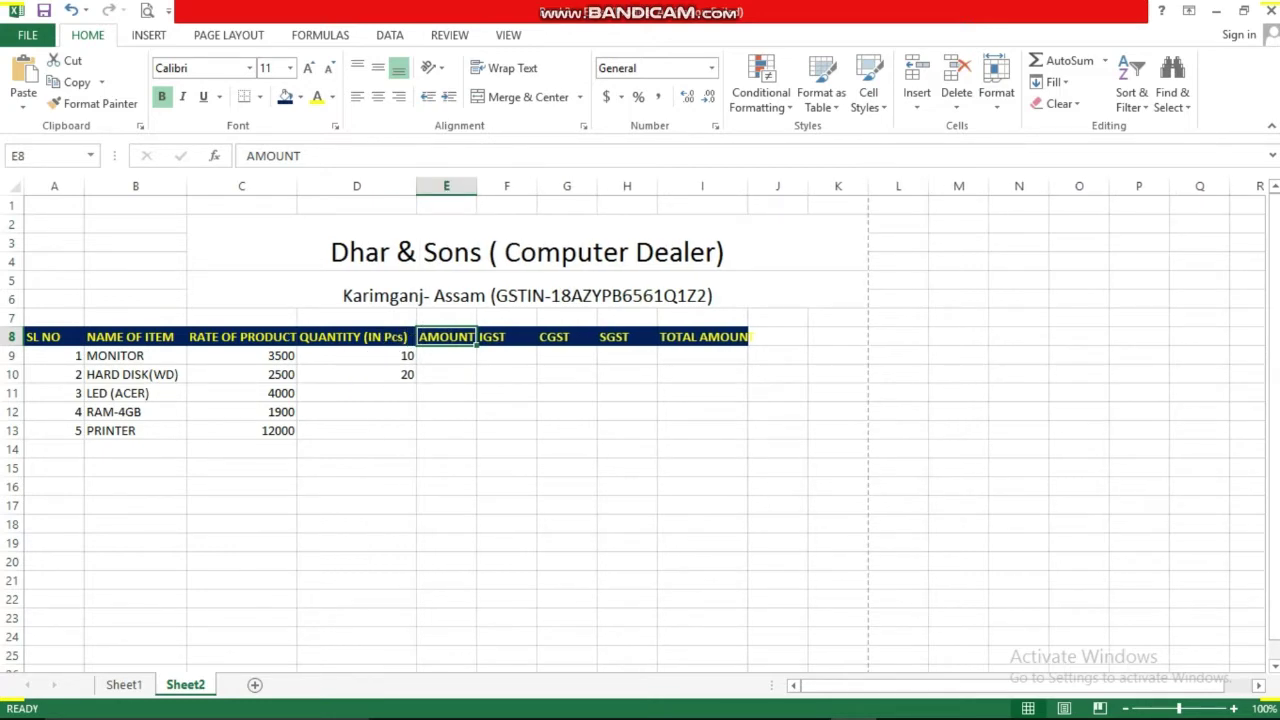
# Enter quantities 25, 30 and 5 in D11:D13
pyautogui.click(356, 393)
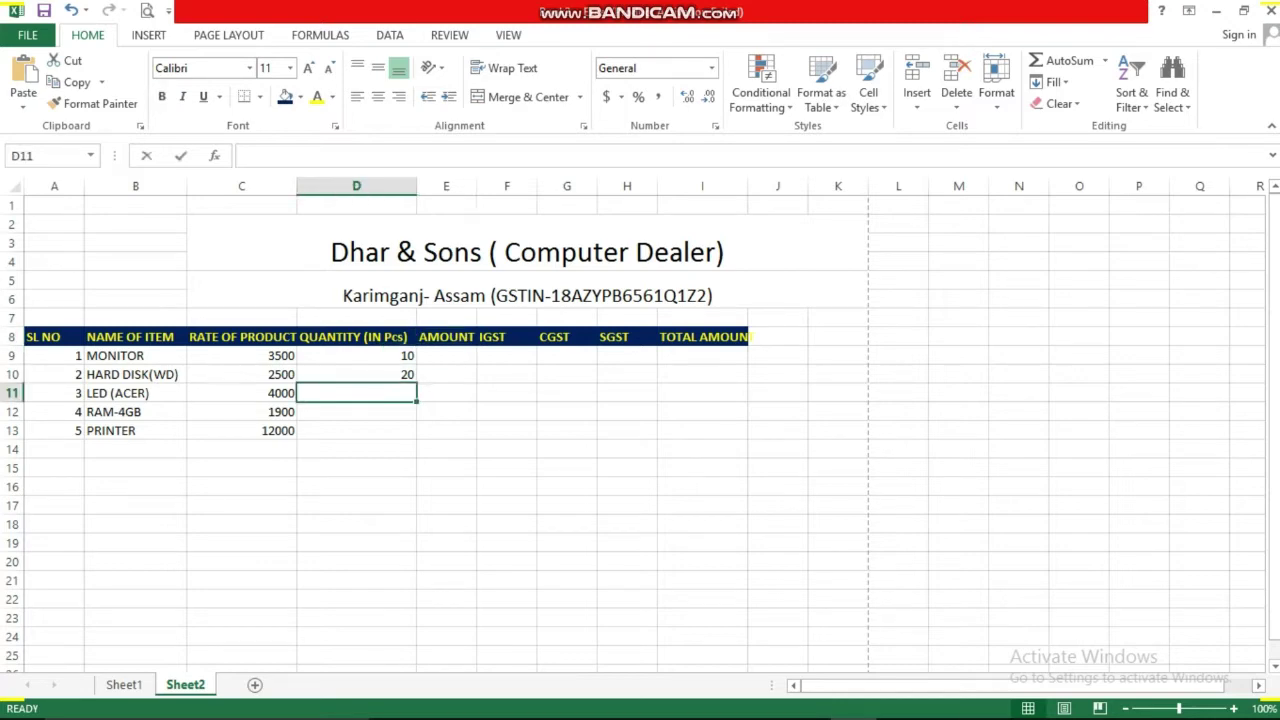
pyautogui.write('25')
pyautogui.press('Return')
pyautogui.write('3')
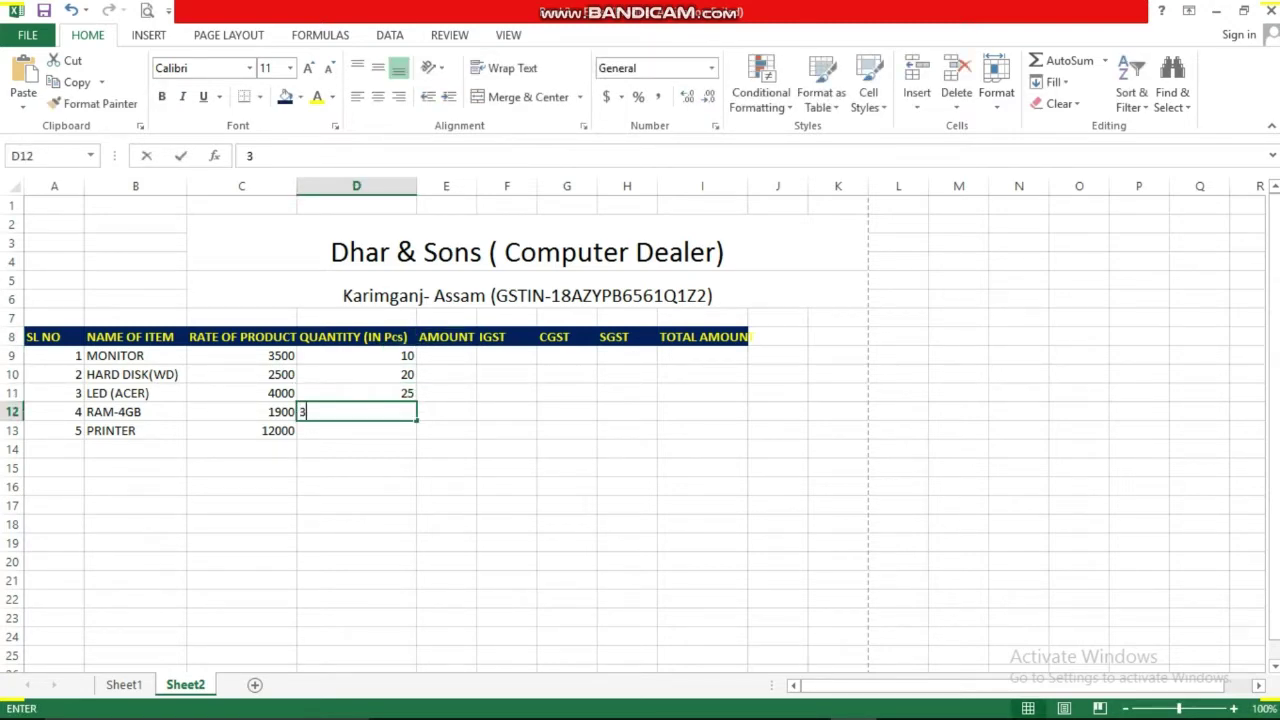
pyautogui.write('0')
pyautogui.press('Return')
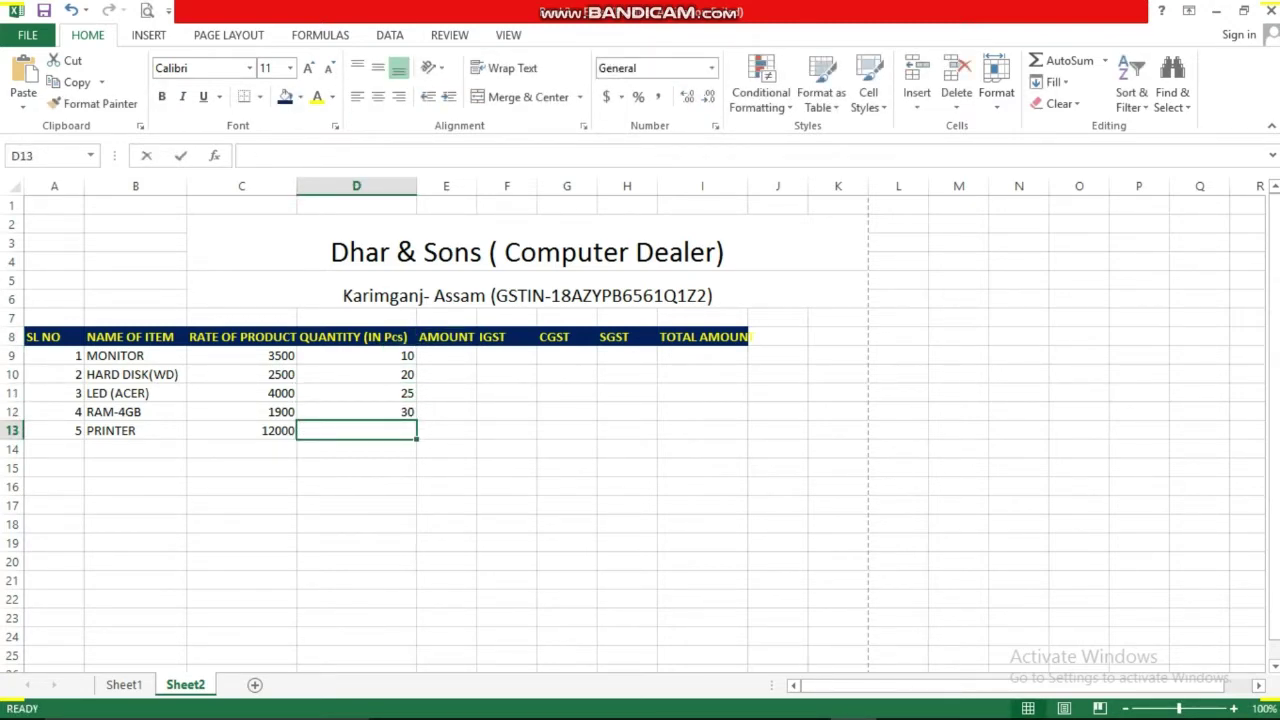
pyautogui.write('5')
pyautogui.click(446, 430)
pyautogui.press('Up')
pyautogui.press('Up')
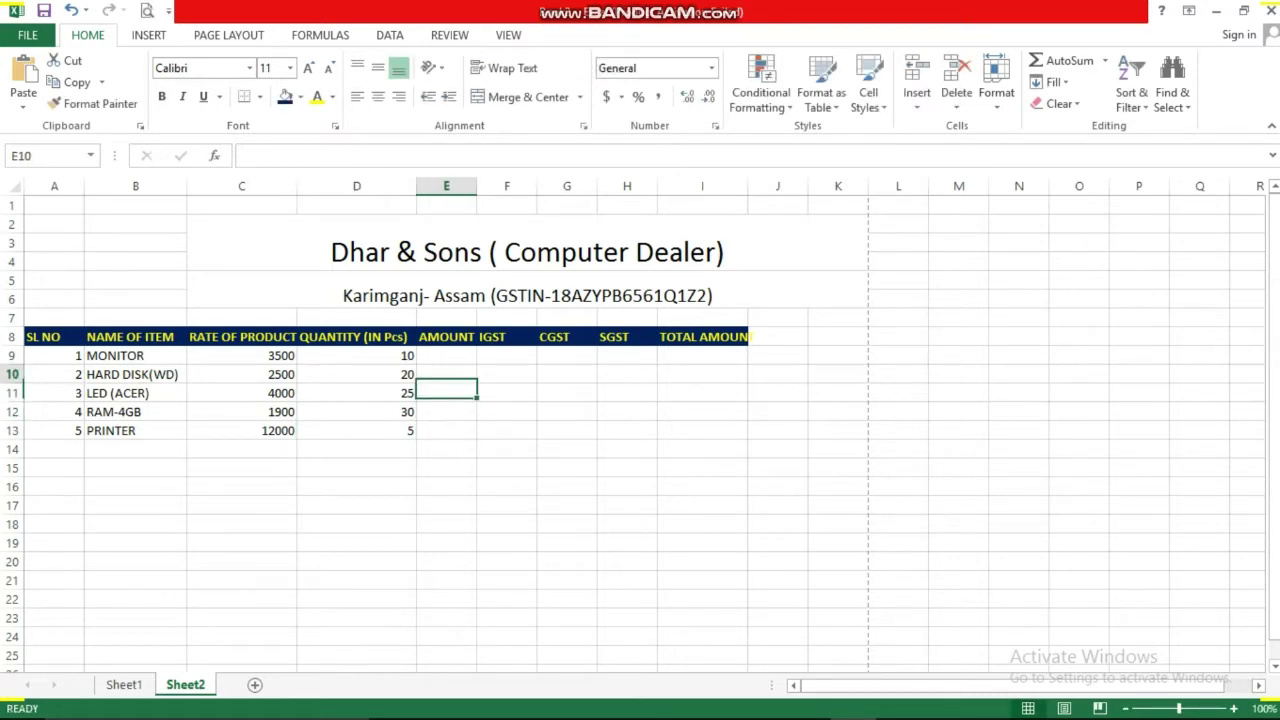
pyautogui.press('Up')
pyautogui.press('Up')
# Enter =C9*D9 in E9 and fill it down to E13, giving 35000 through 60000
pyautogui.write('=')
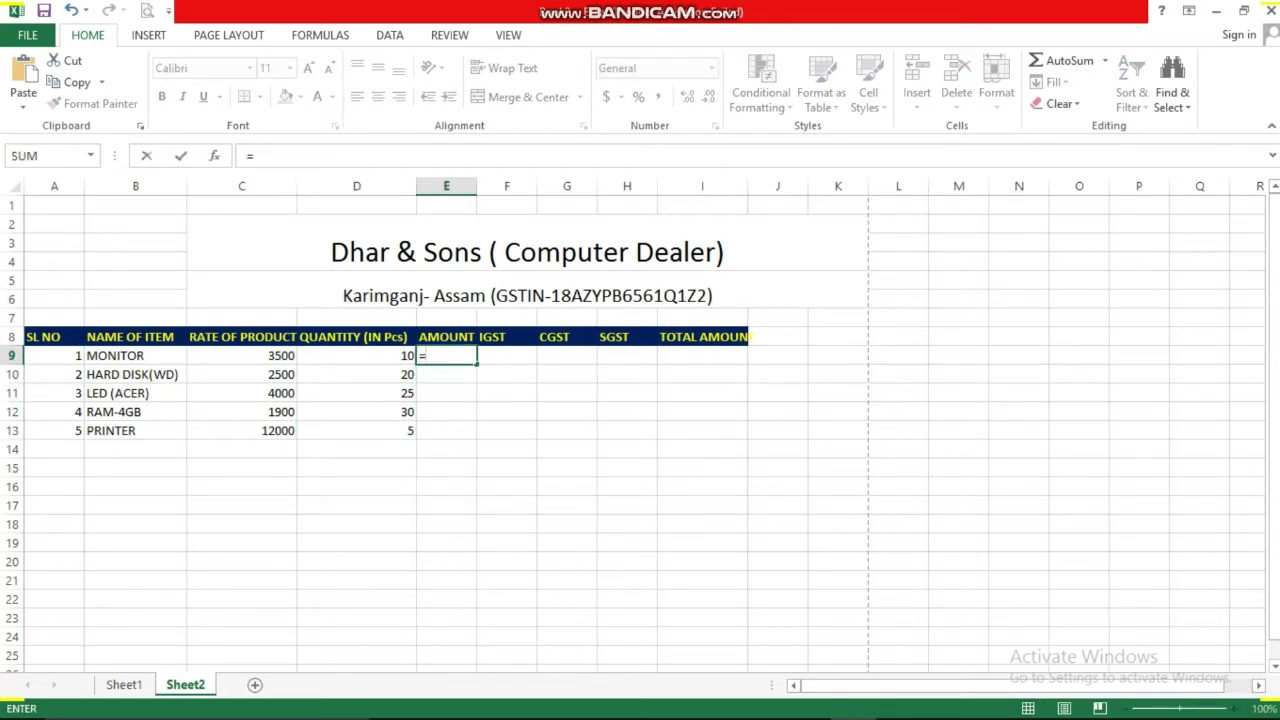
pyautogui.click(241, 355)
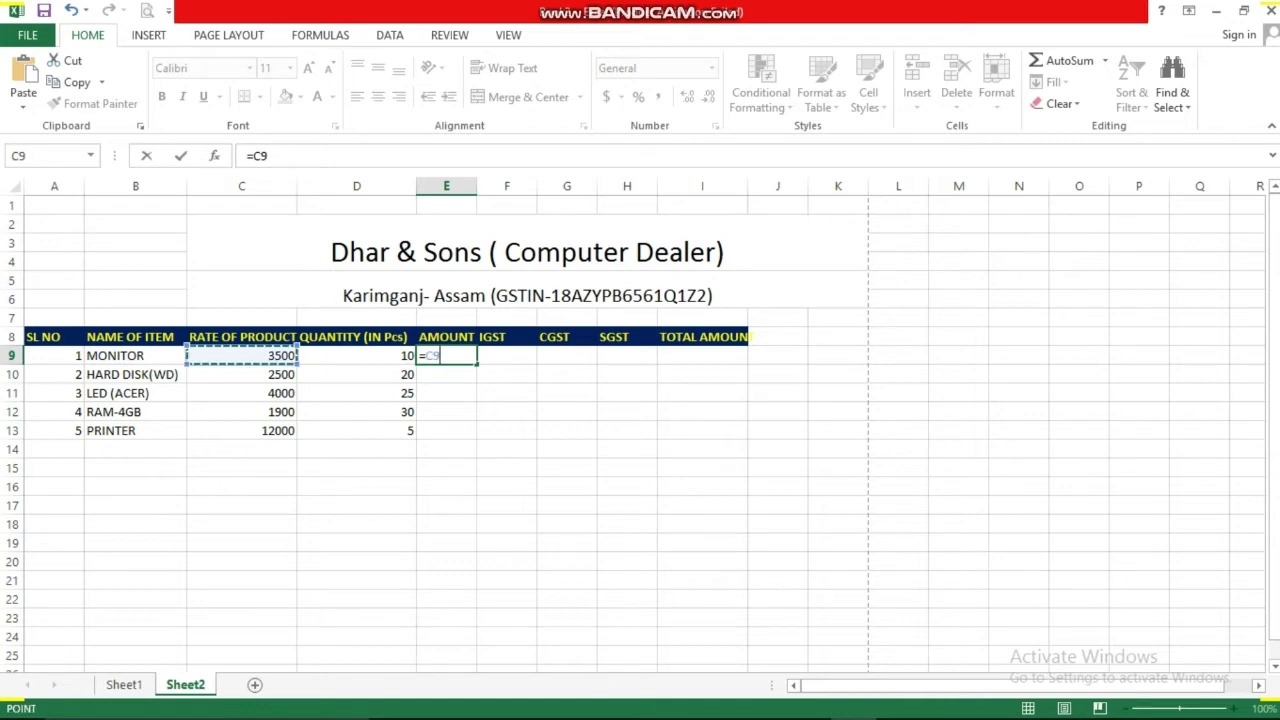
pyautogui.write('*')
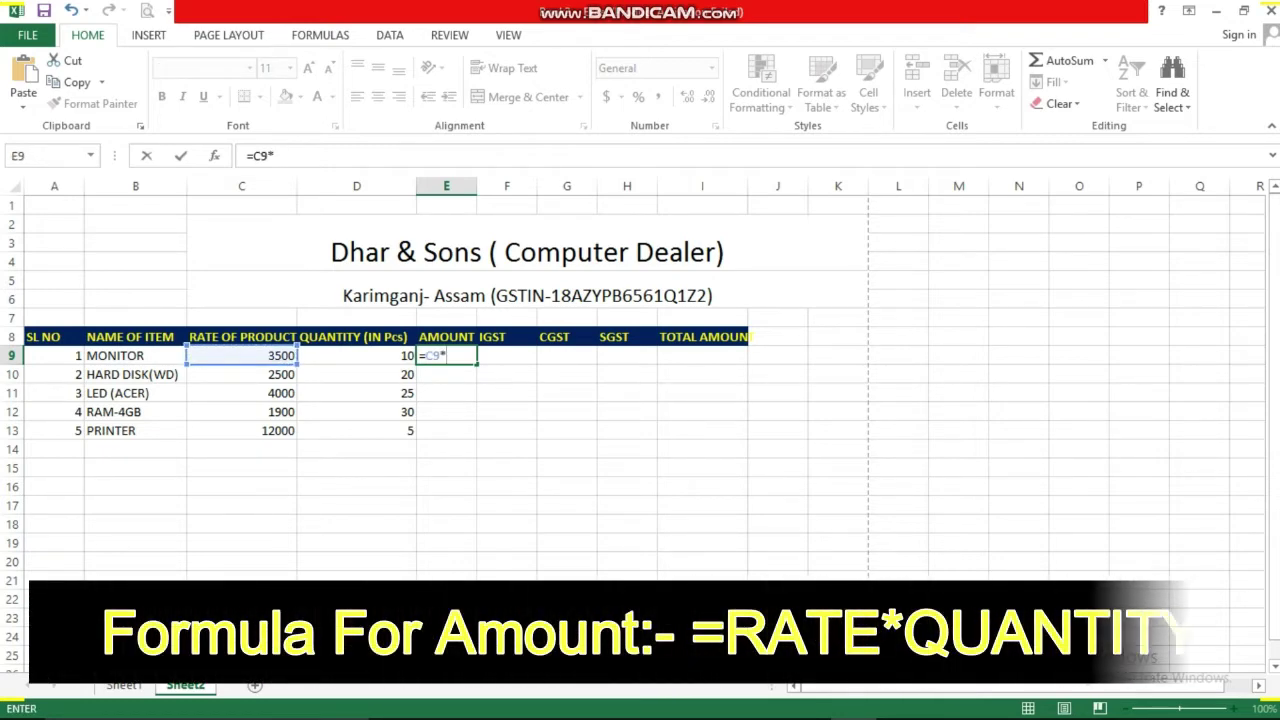
pyautogui.press('Left')
pyautogui.press('Return')
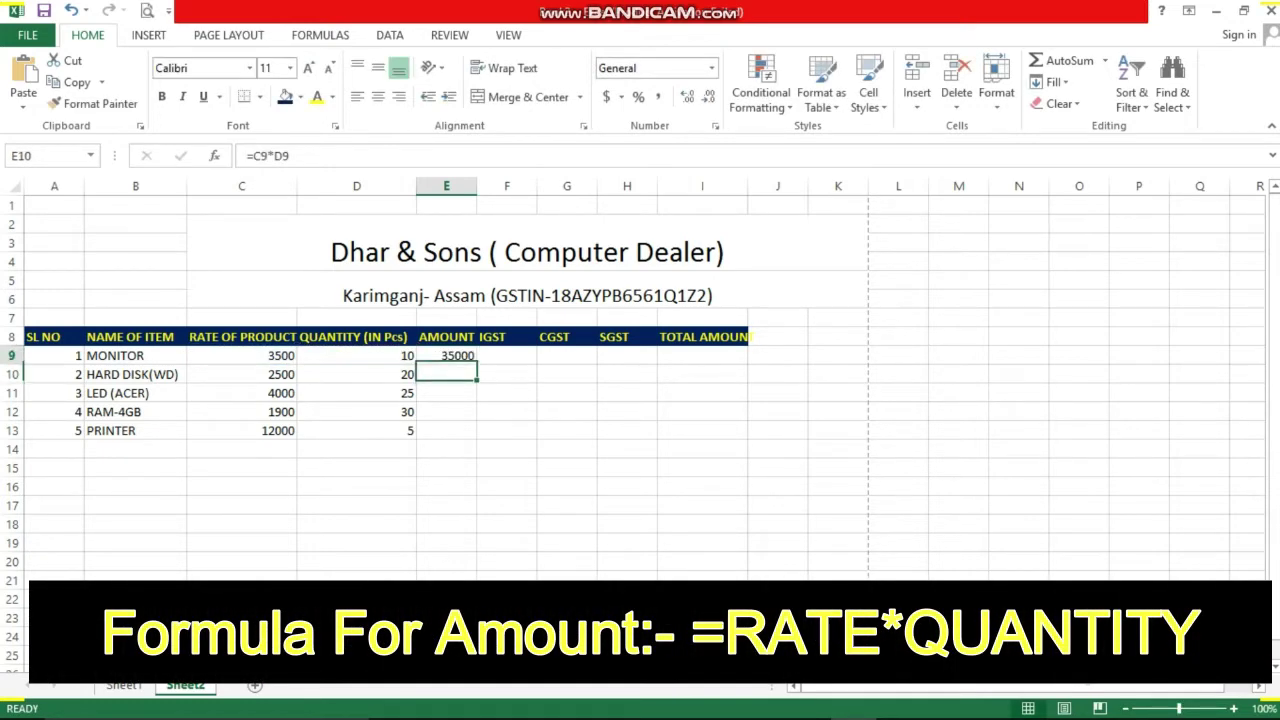
pyautogui.click(446, 355)
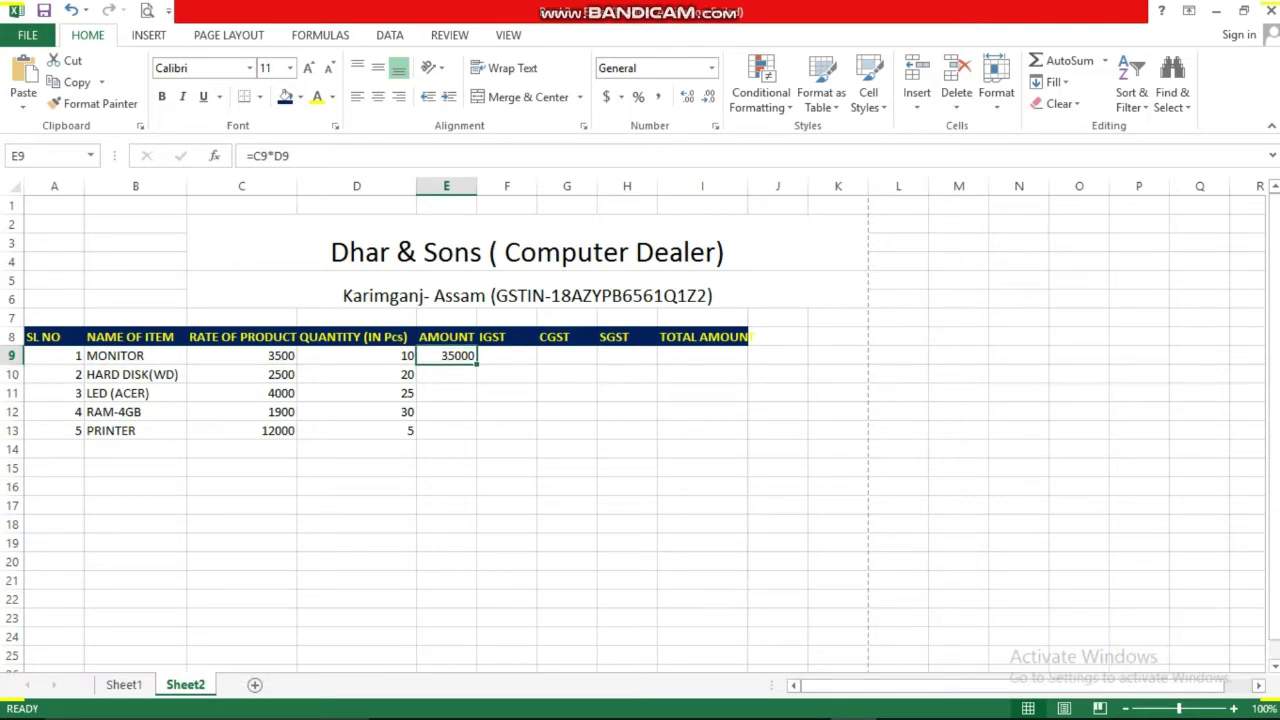
pyautogui.moveTo(477, 364); pyautogui.dragTo(470, 437)
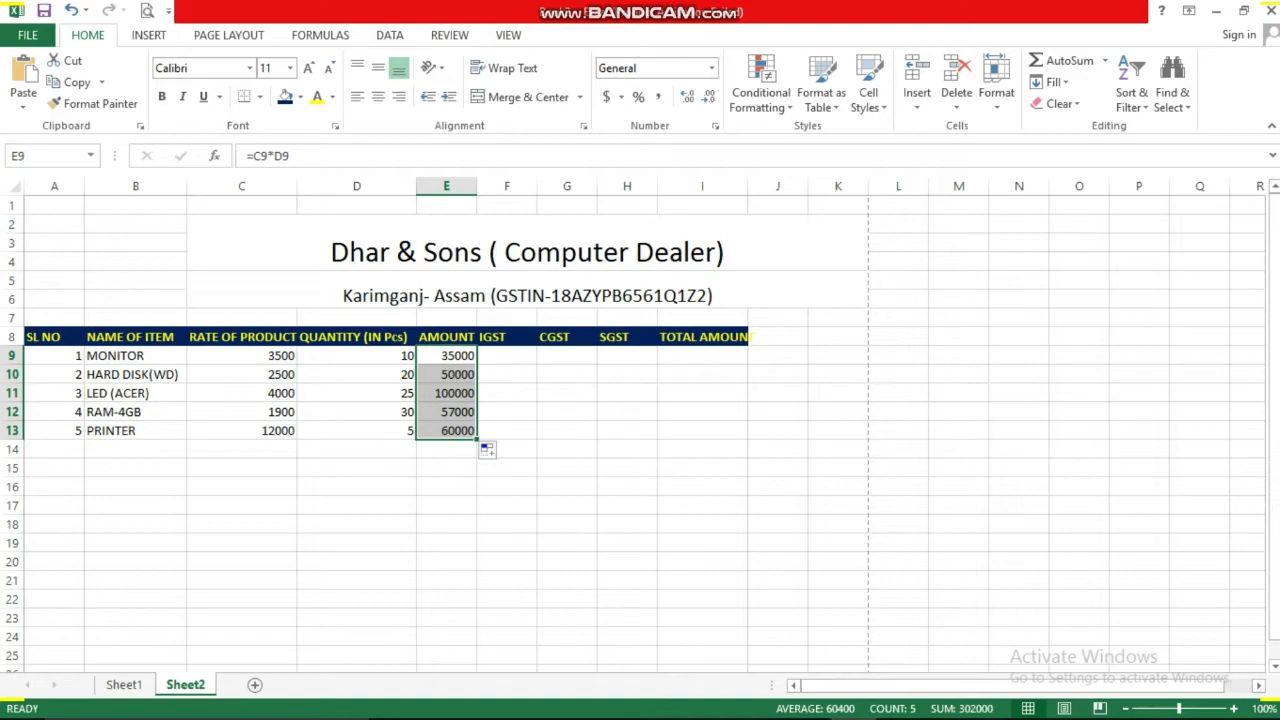
pyautogui.click(506, 355)
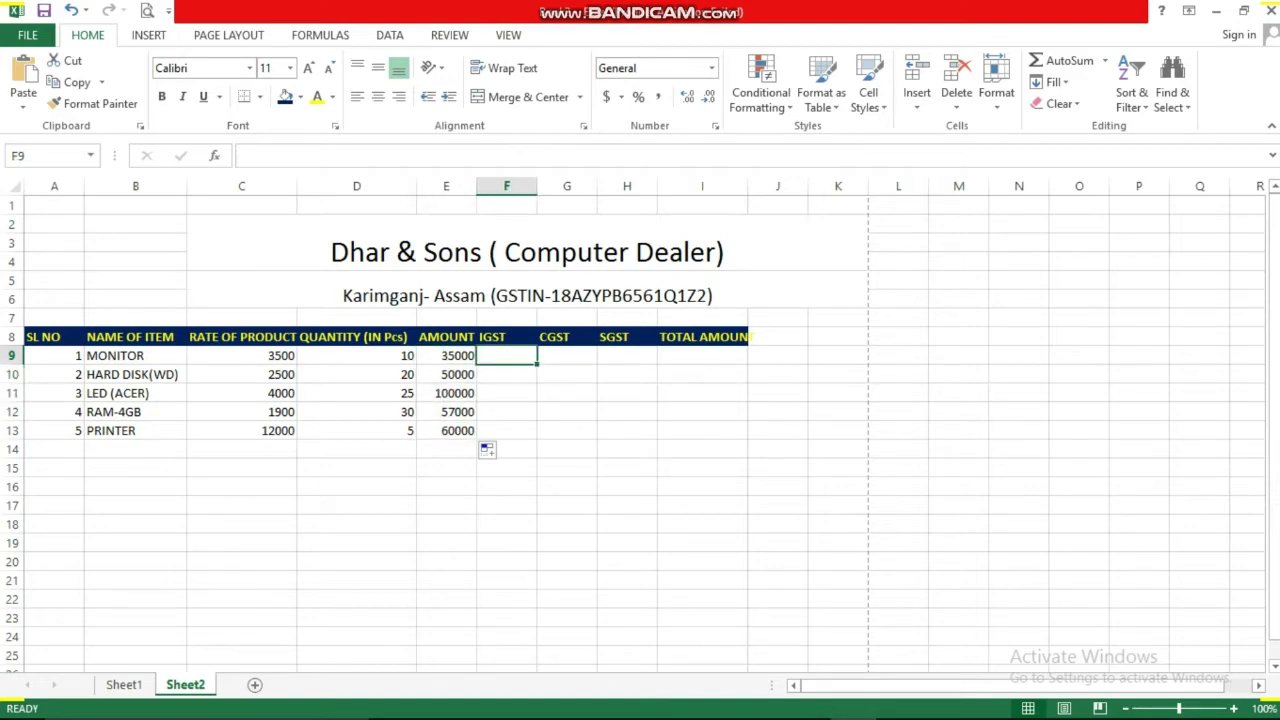
# Give the MONITOR row an 18% IGST of 6300 and a total amount of 41300
pyautogui.write('=')
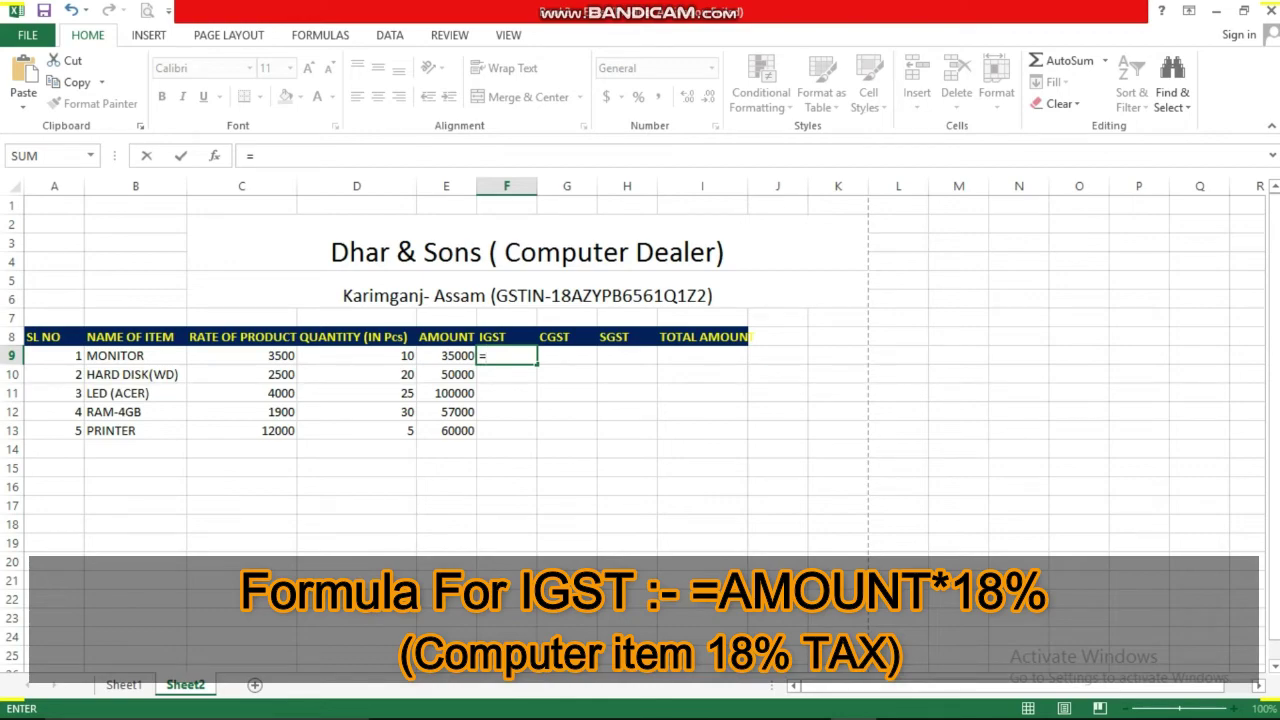
pyautogui.click(450, 355)
pyautogui.write('*')
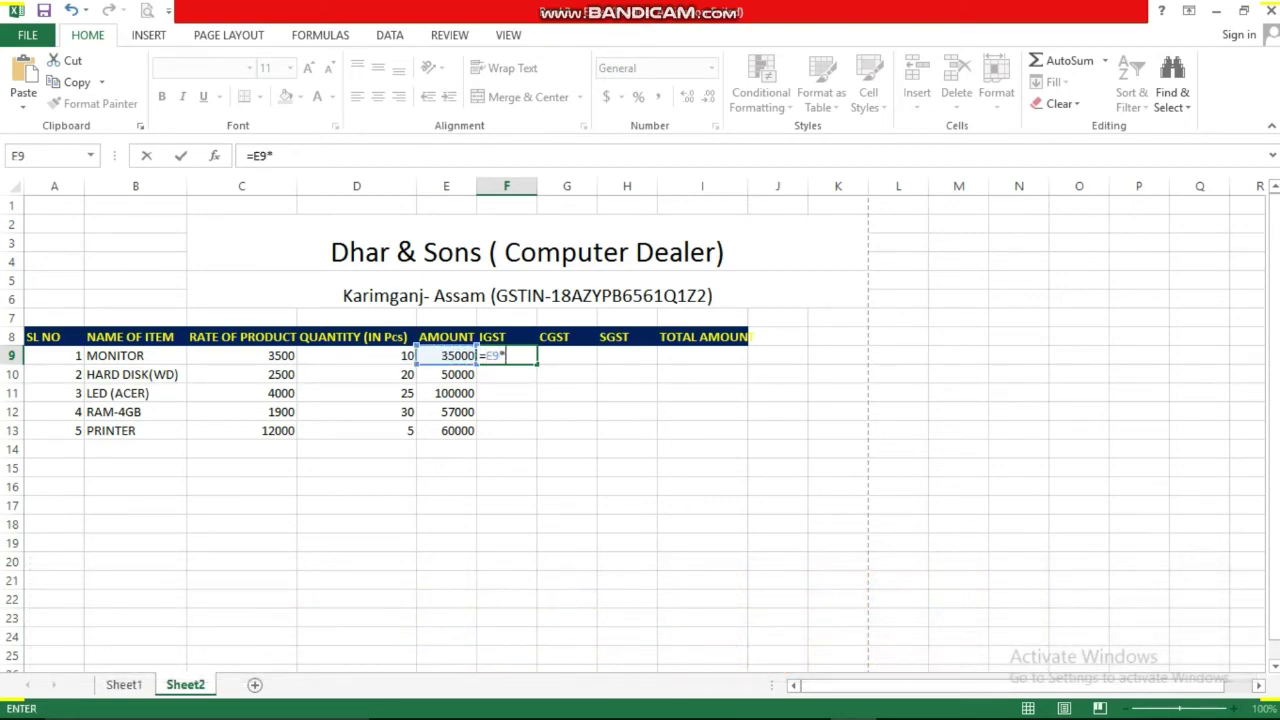
pyautogui.write('18%')
pyautogui.press('Tab')
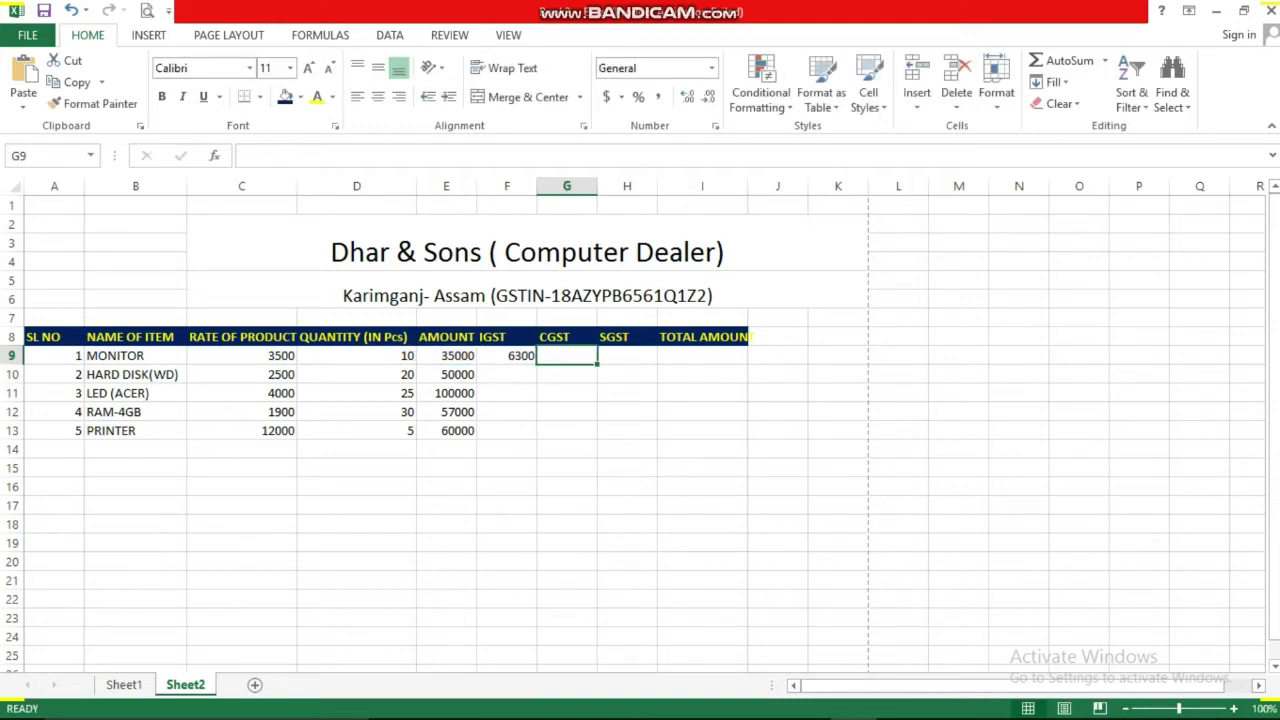
pyautogui.click(702, 355)
pyautogui.write('=')
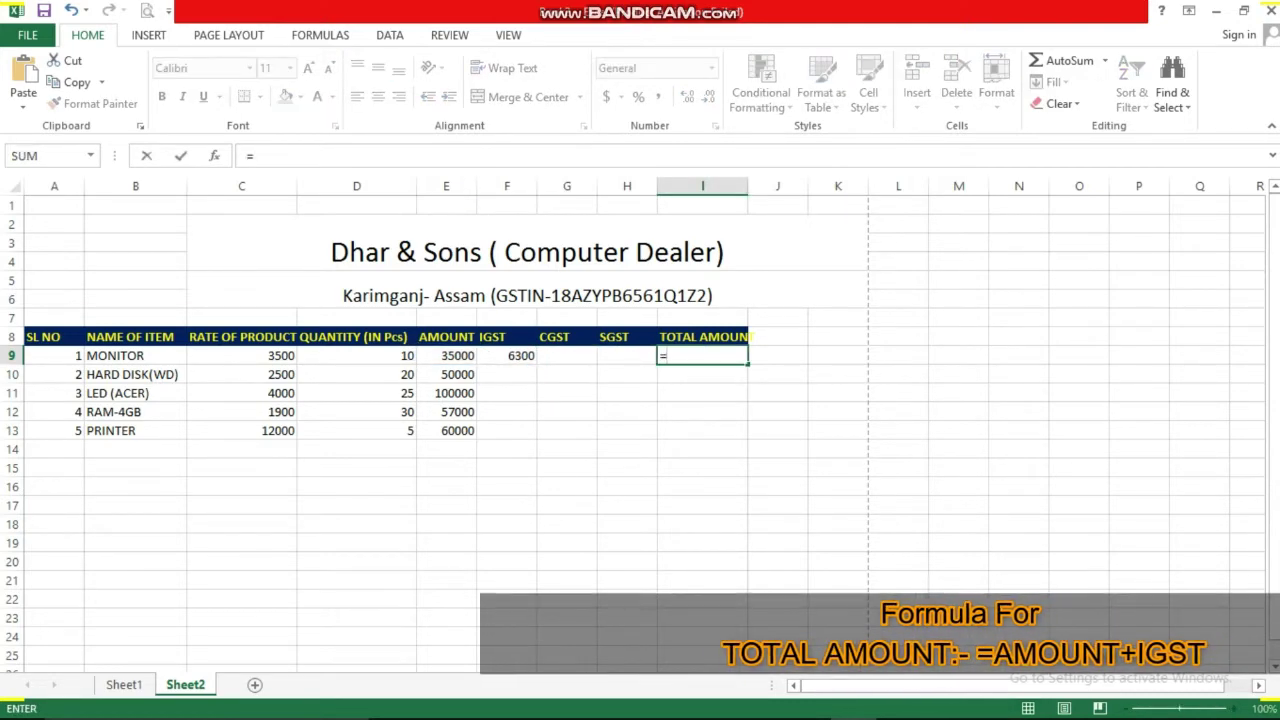
pyautogui.click(446, 355)
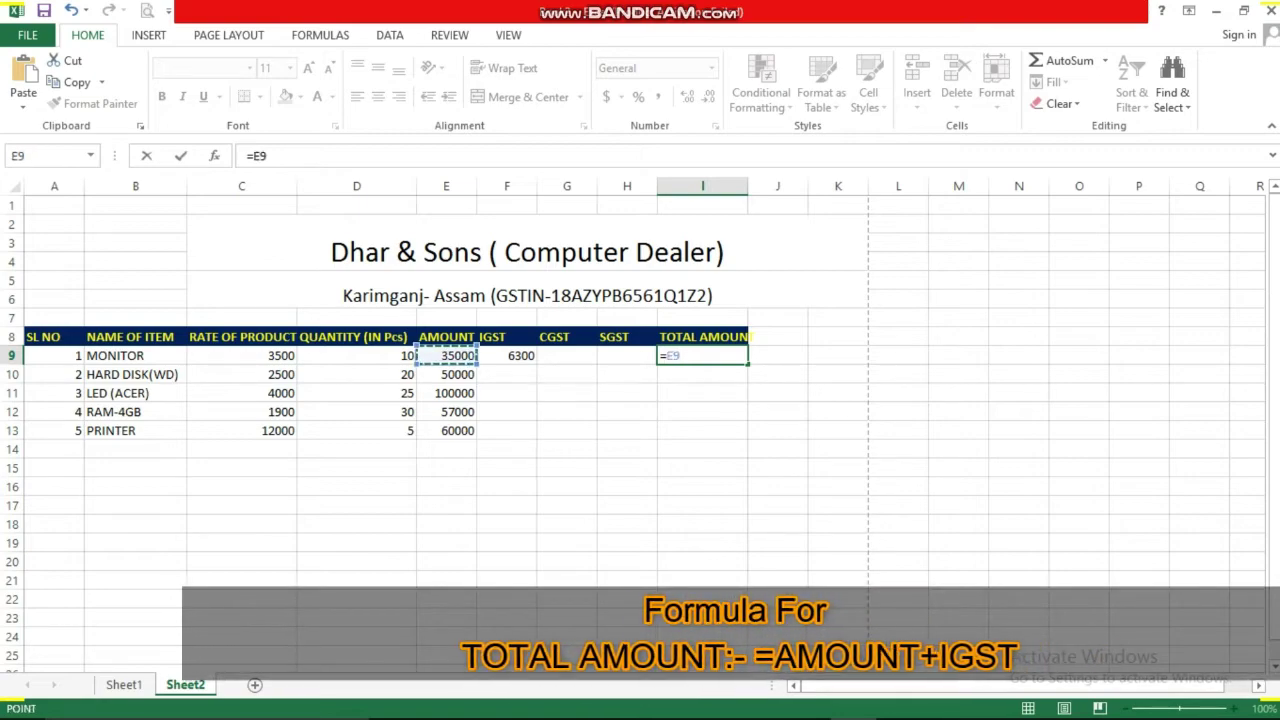
pyautogui.write('+')
pyautogui.click(507, 355)
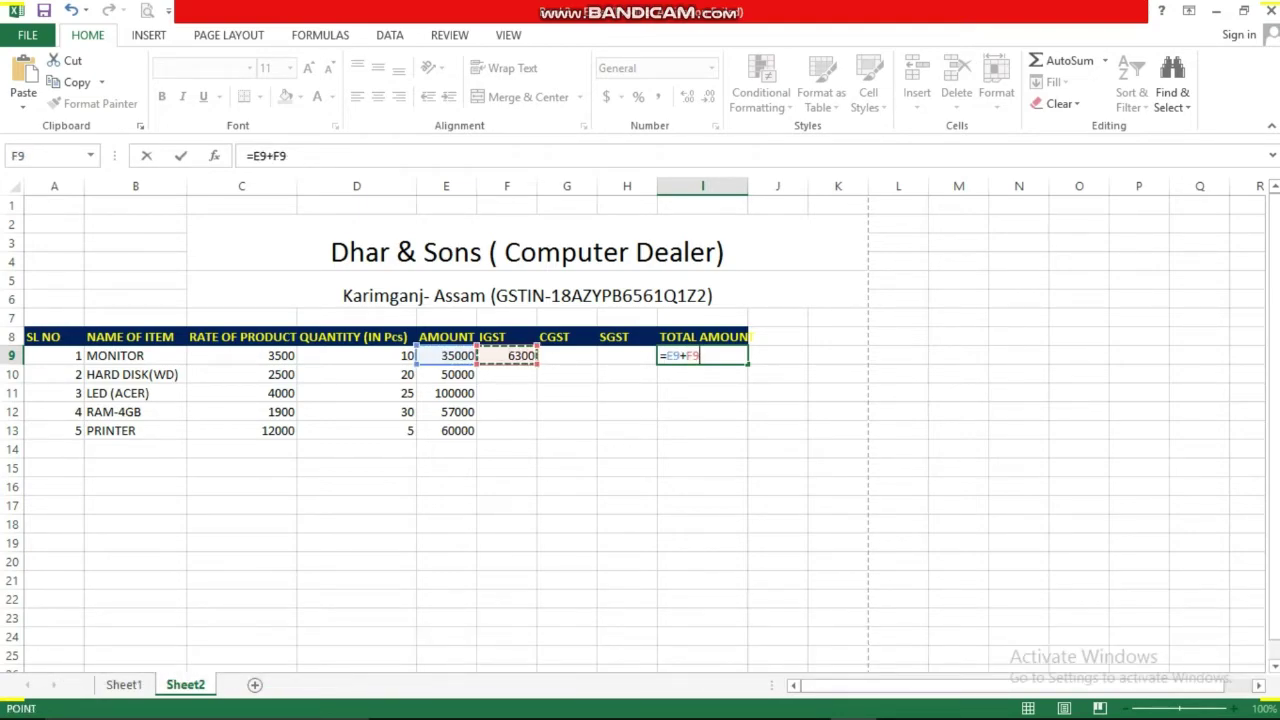
pyautogui.press('Return')
# Enter the HARD DISK(WD) IGST at 18% (9000) and total =E10+F10 (59000)
pyautogui.click(507, 374)
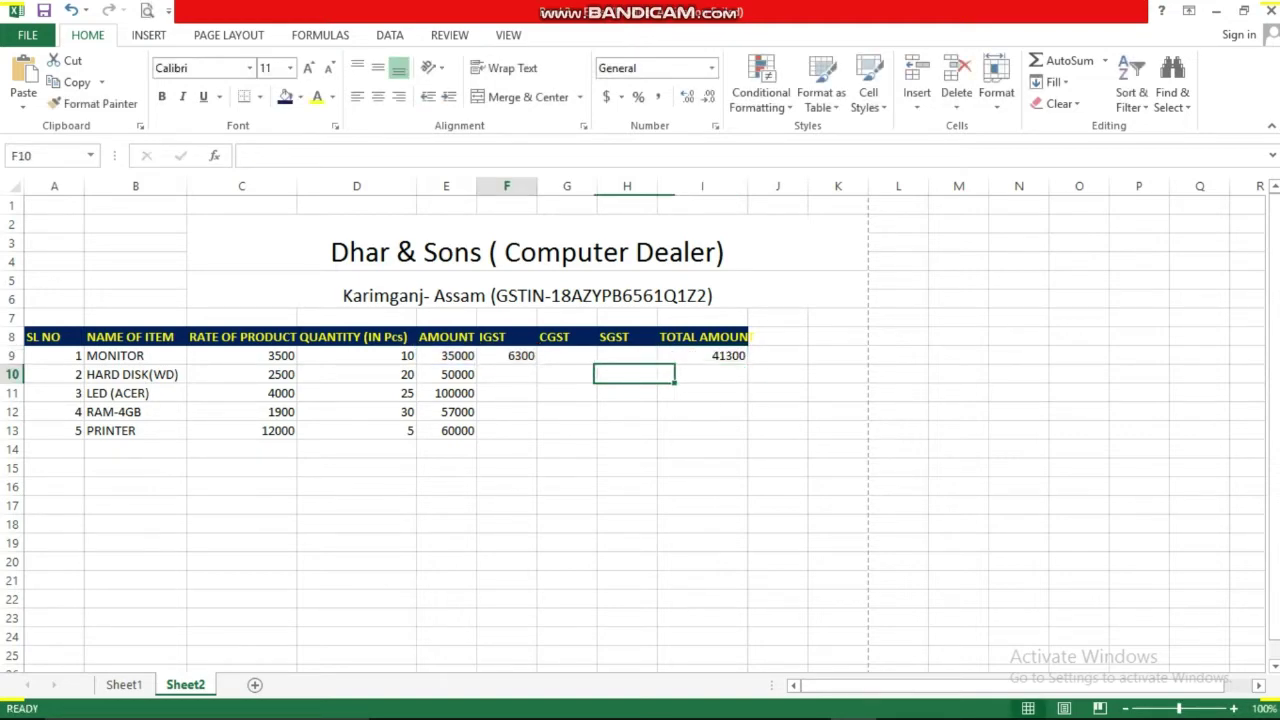
pyautogui.write('=')
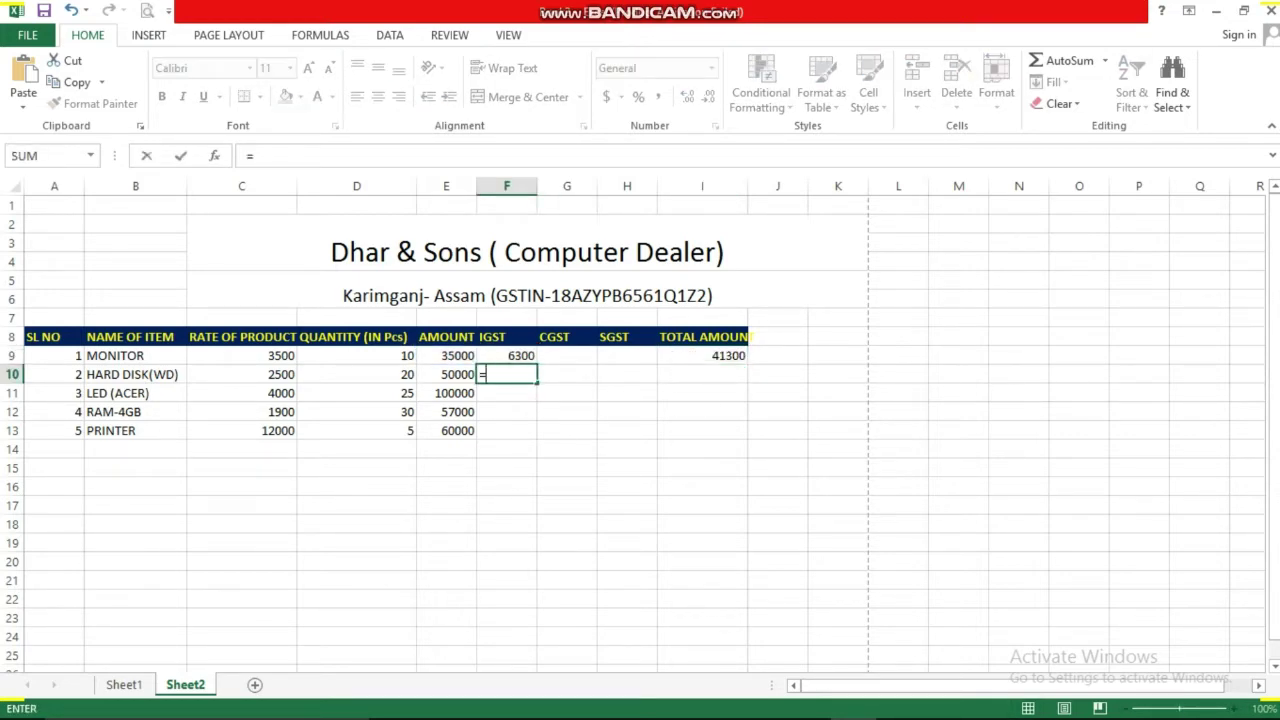
pyautogui.press('Left')
pyautogui.write('*')
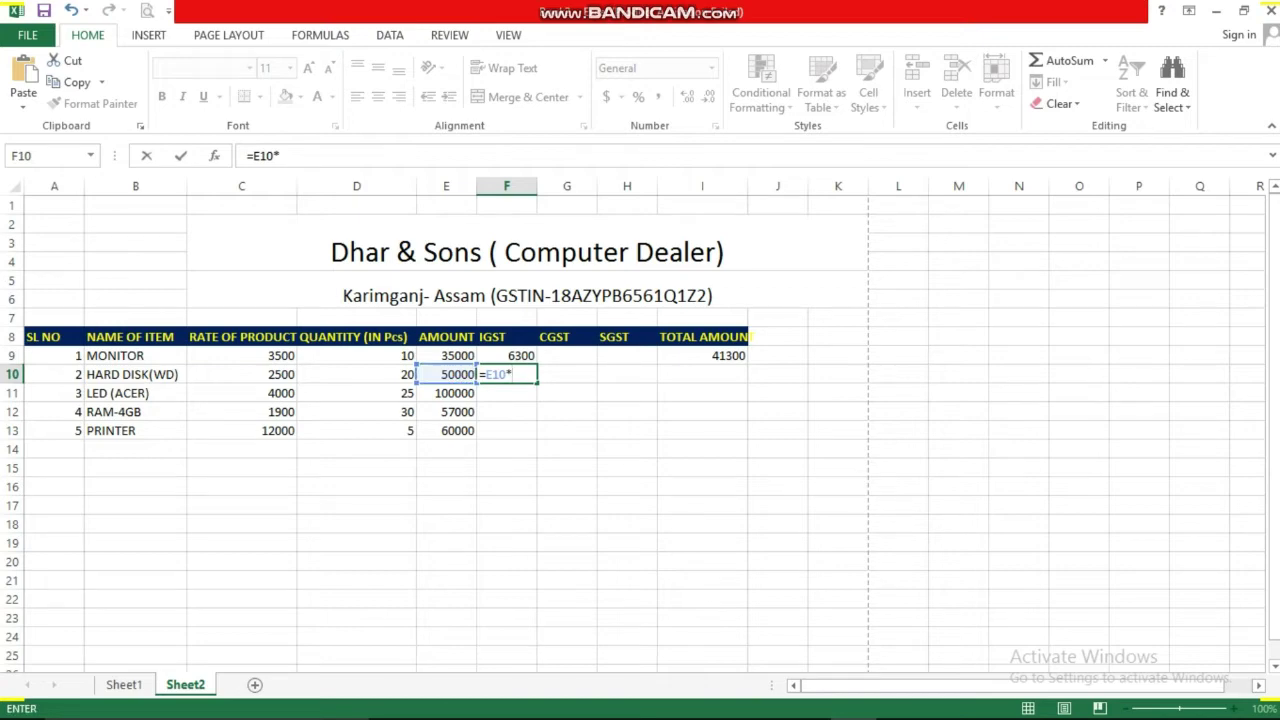
pyautogui.write('1')
pyautogui.write('8%')
pyautogui.press('Return')
pyautogui.click(702, 374)
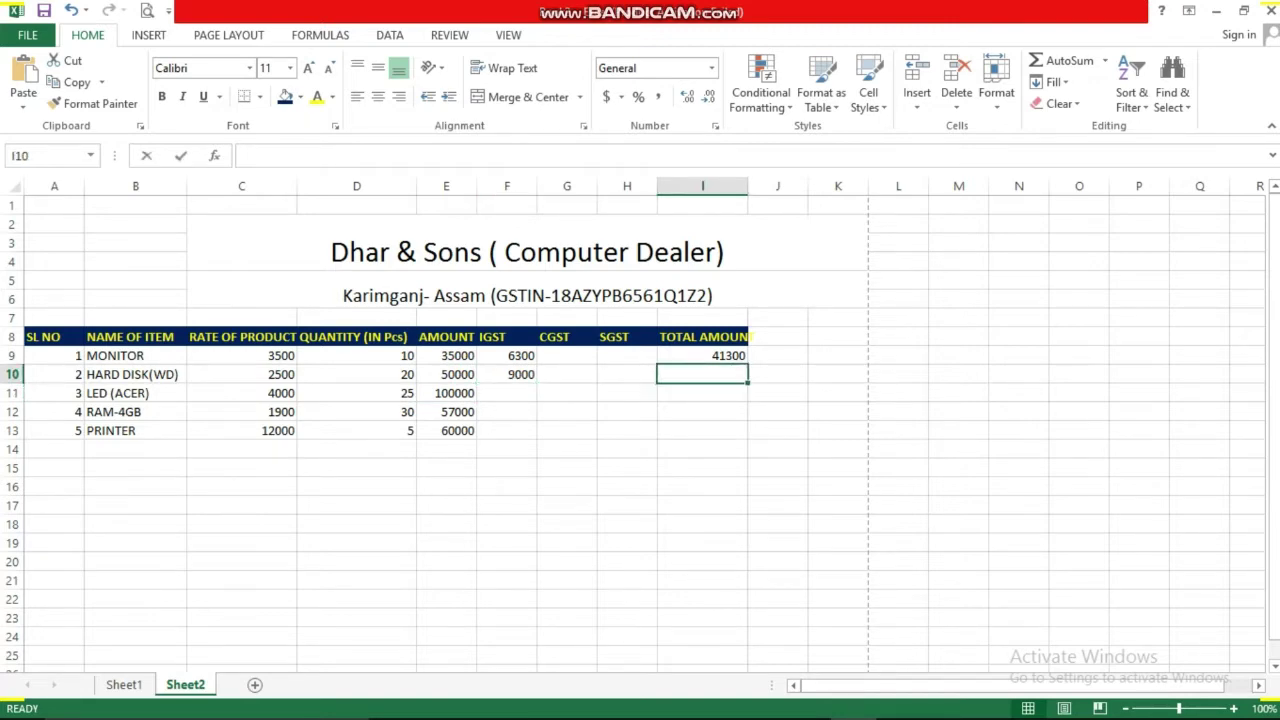
pyautogui.write('=')
pyautogui.click(446, 374)
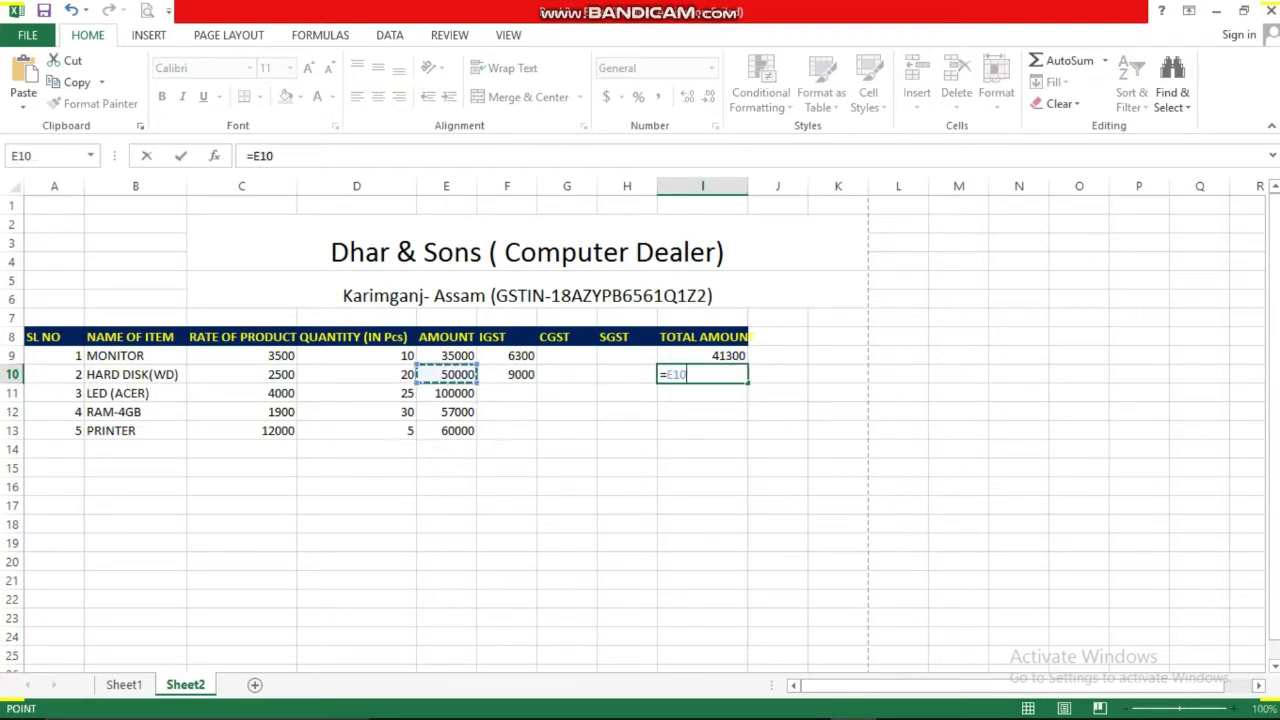
pyautogui.write('+')
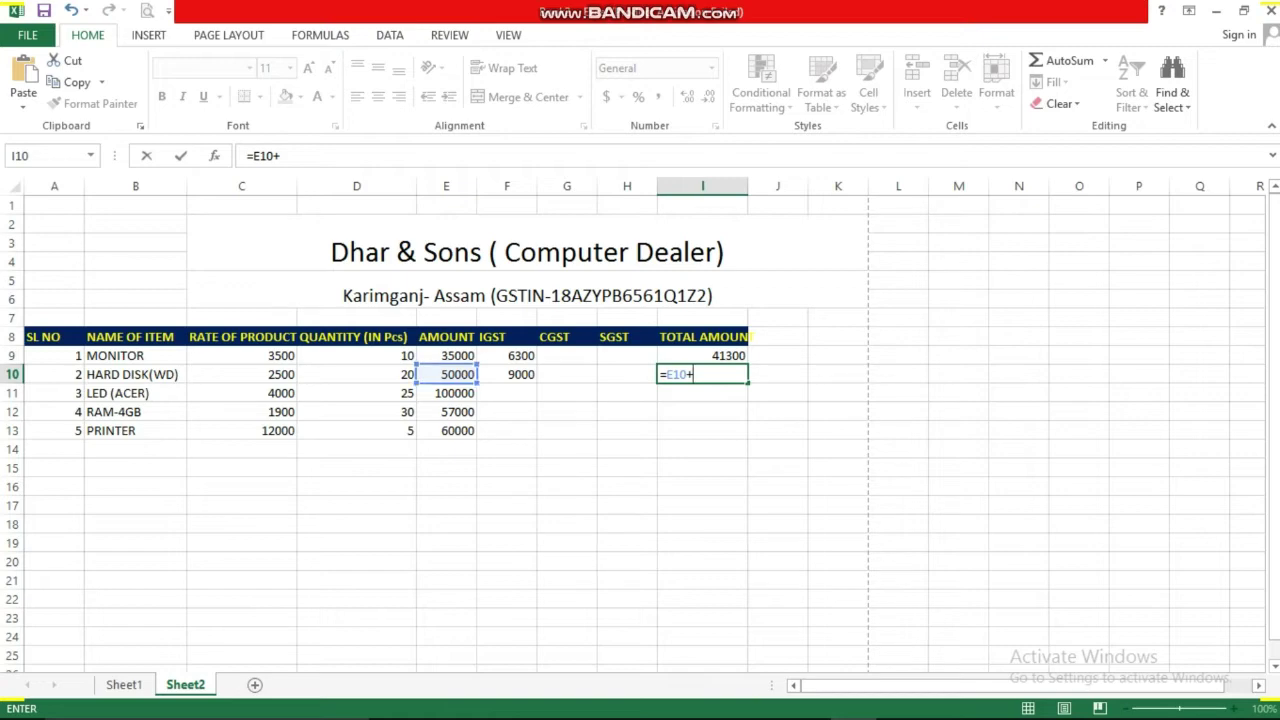
pyautogui.click(507, 374)
pyautogui.press('Return')
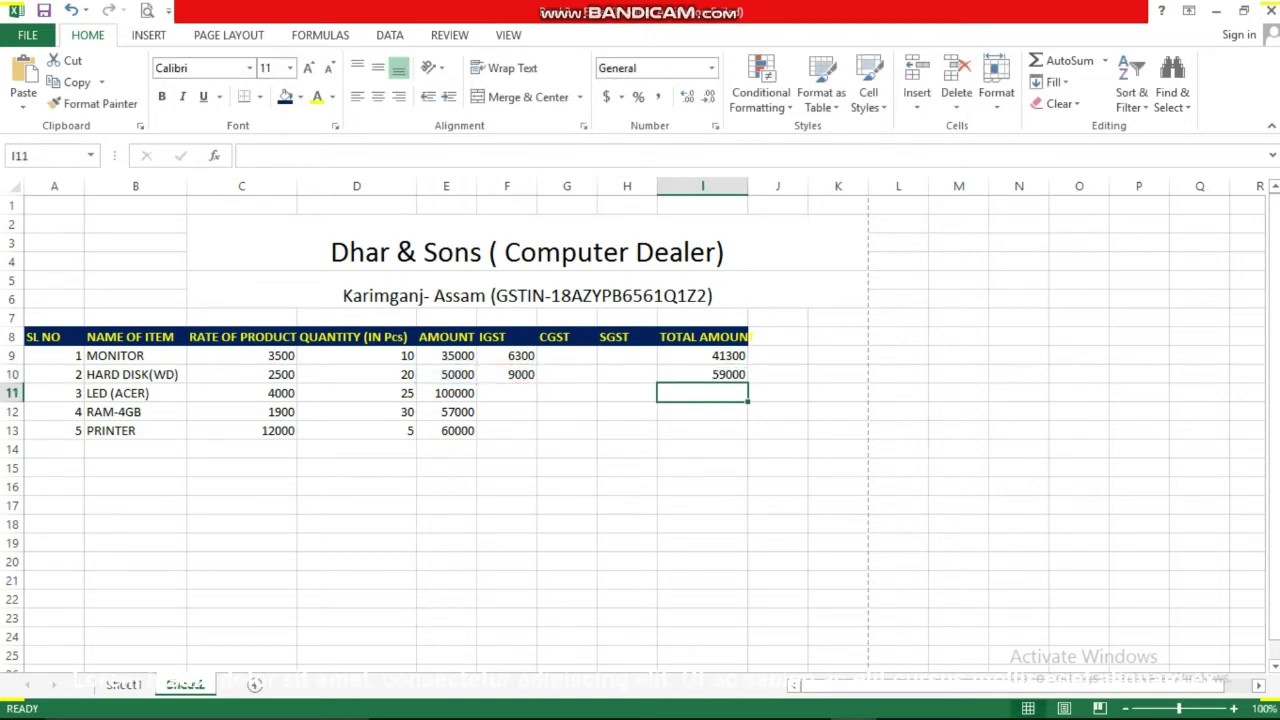
# Begin the LED (ACER) CGST formula in G11 referencing its amount
pyautogui.click(507, 393)
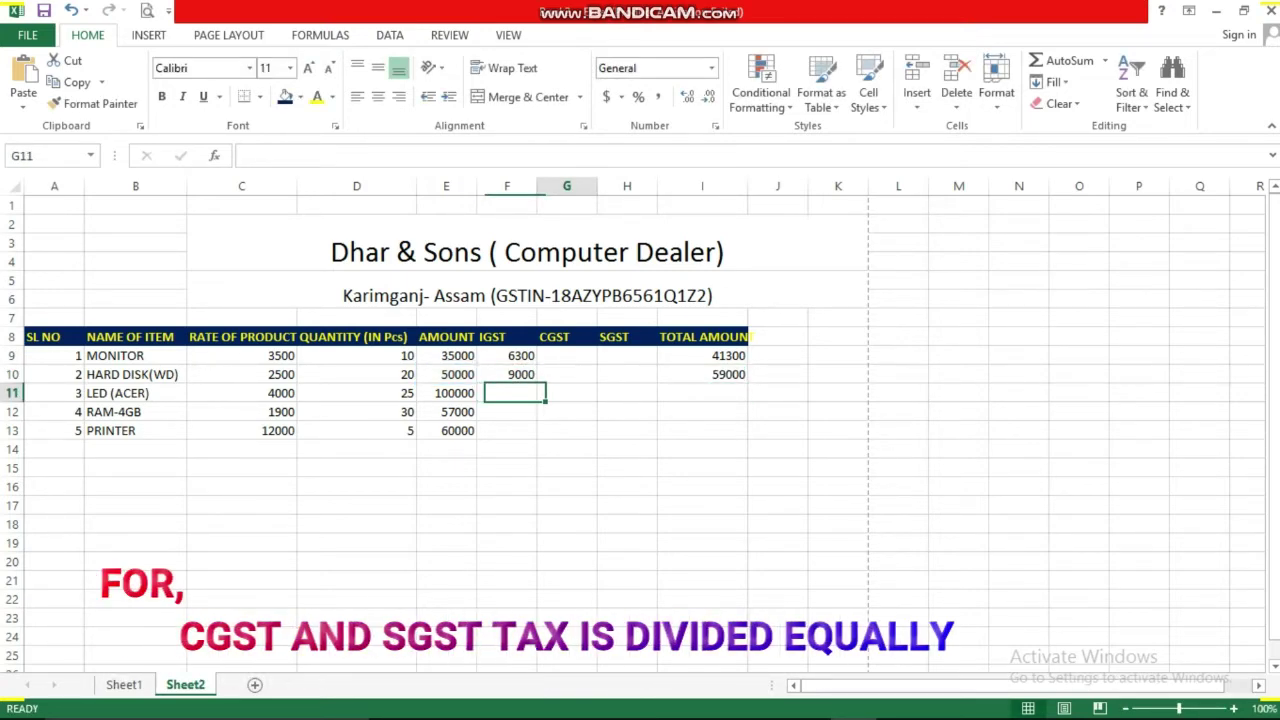
pyautogui.click(567, 393)
pyautogui.write('=')
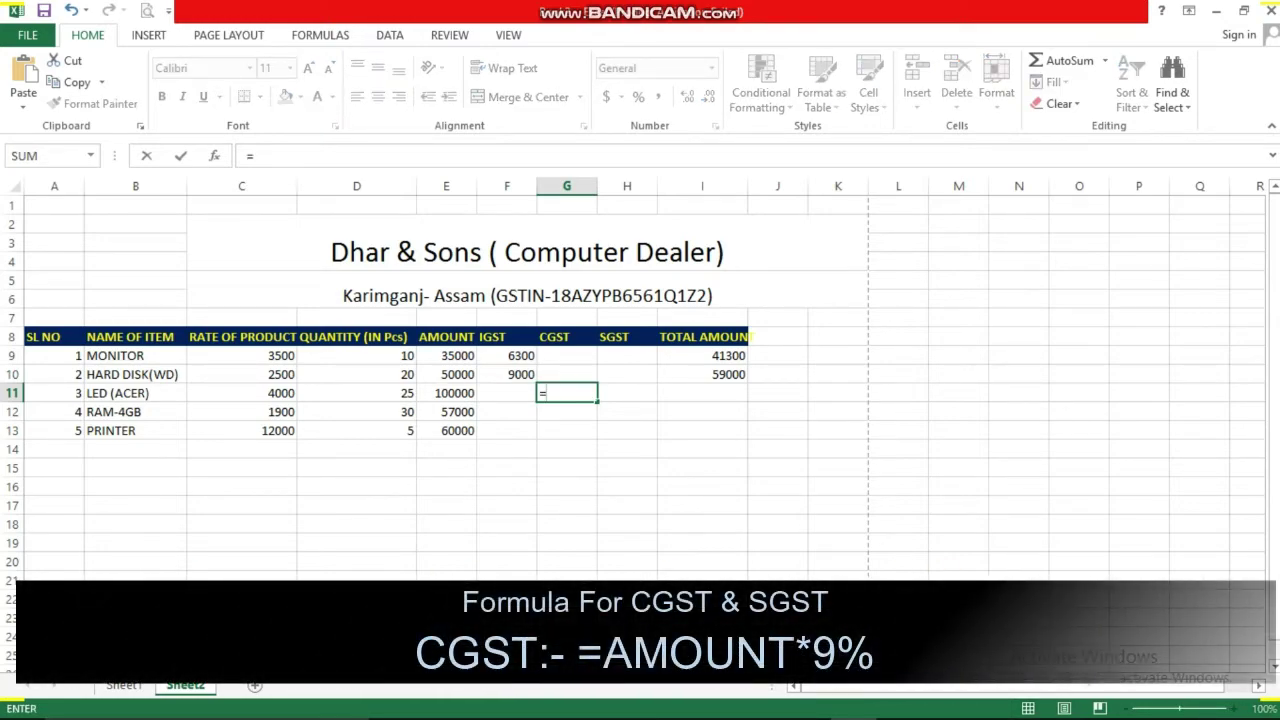
pyautogui.click(416, 393)
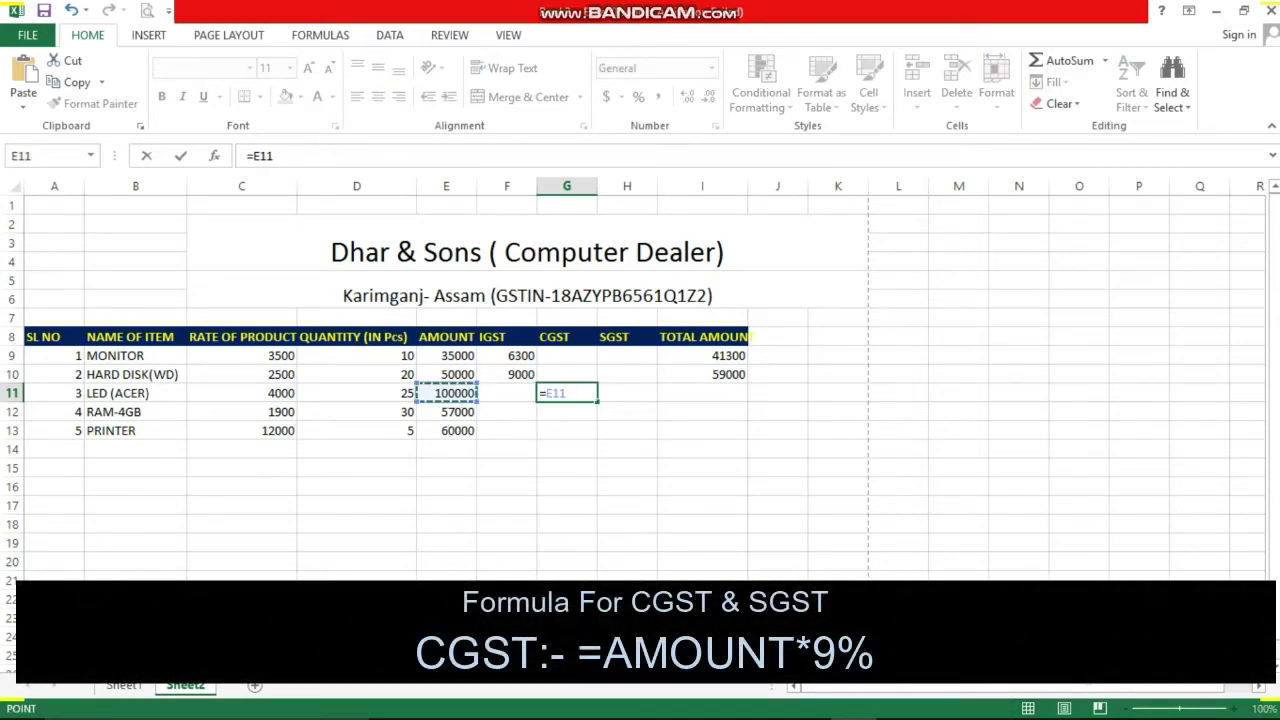
# Complete the LED (ACER) CGST and SGST at 9%, giving 9000 each
pyautogui.write('*9')
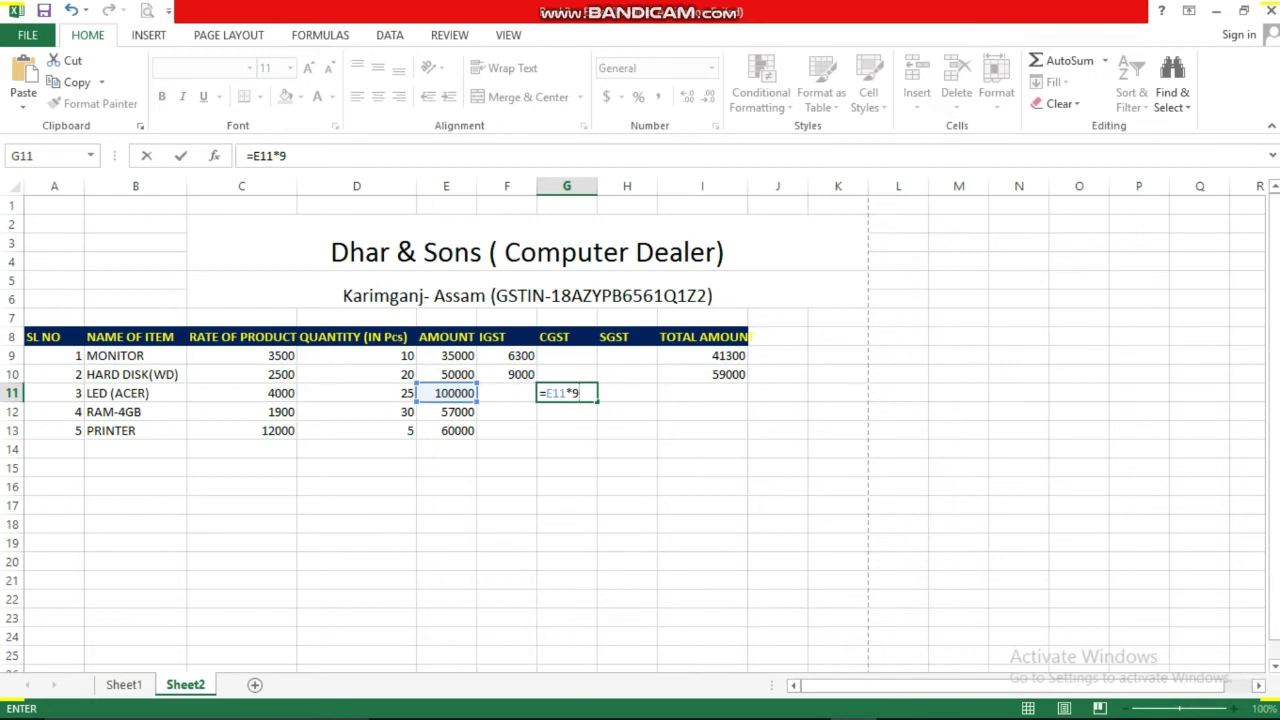
pyautogui.write('%')
pyautogui.press('Return')
pyautogui.click(627, 393)
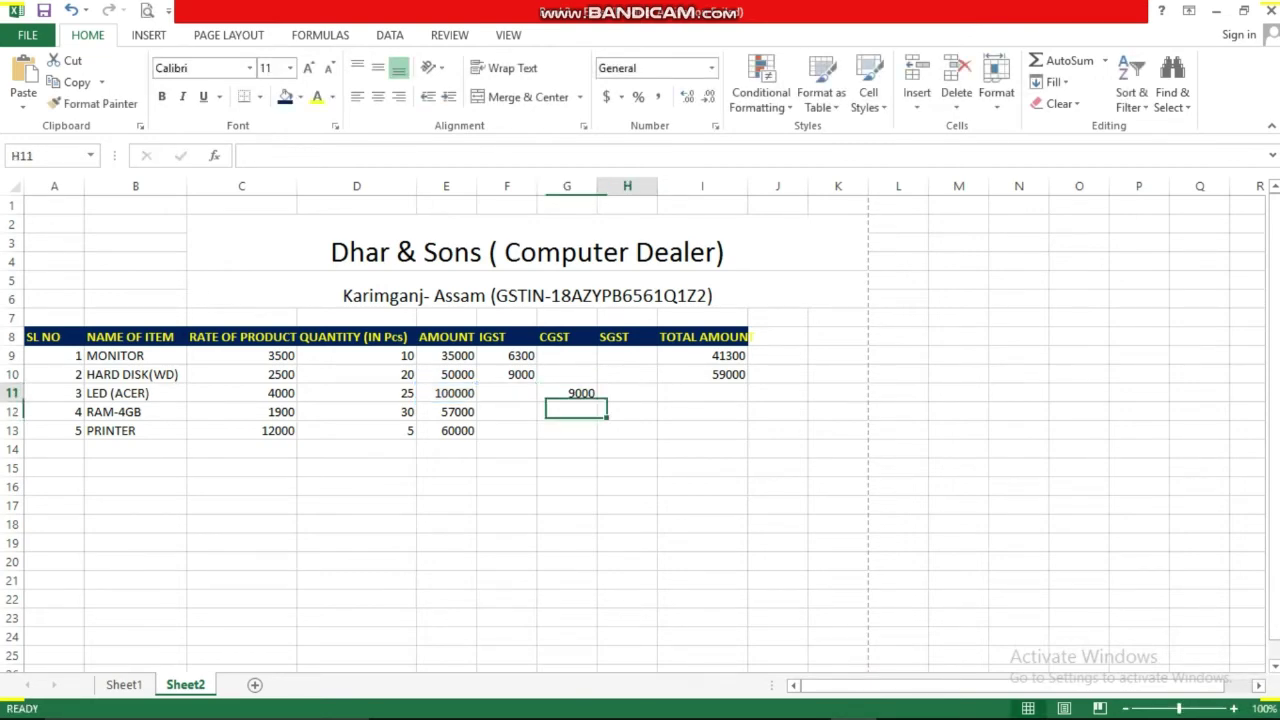
pyautogui.write('=')
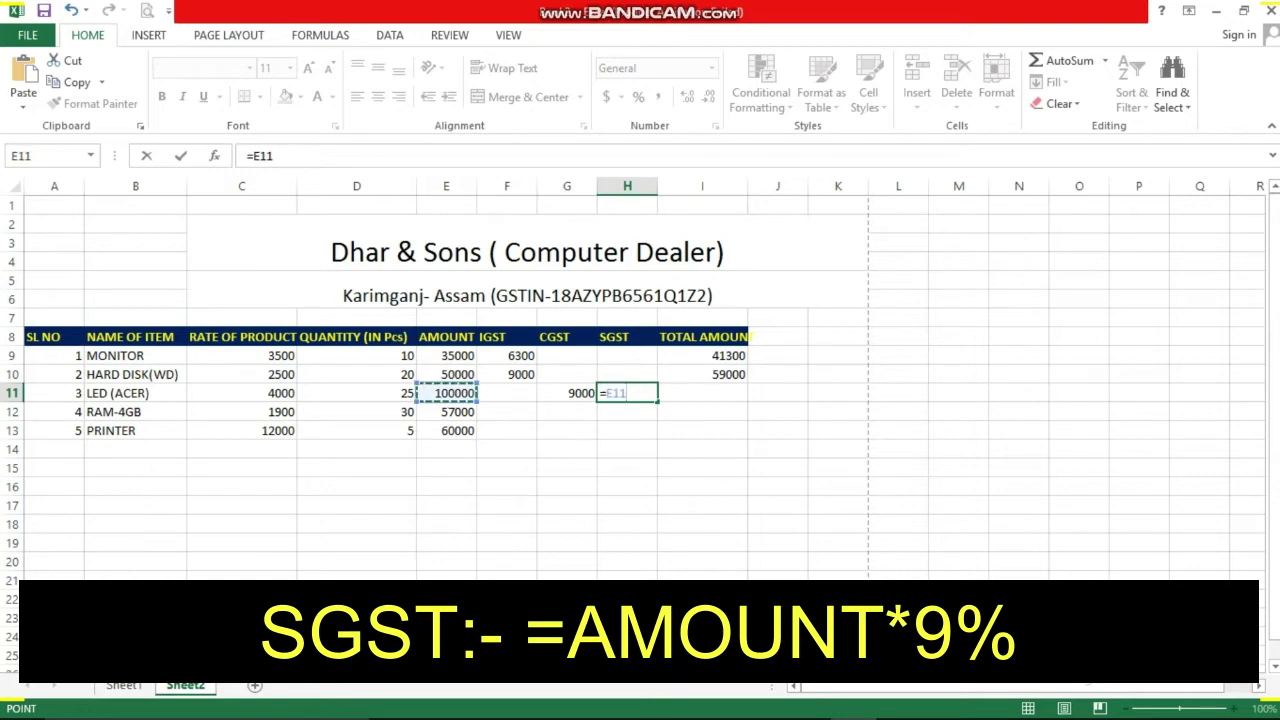
pyautogui.write('*9%')
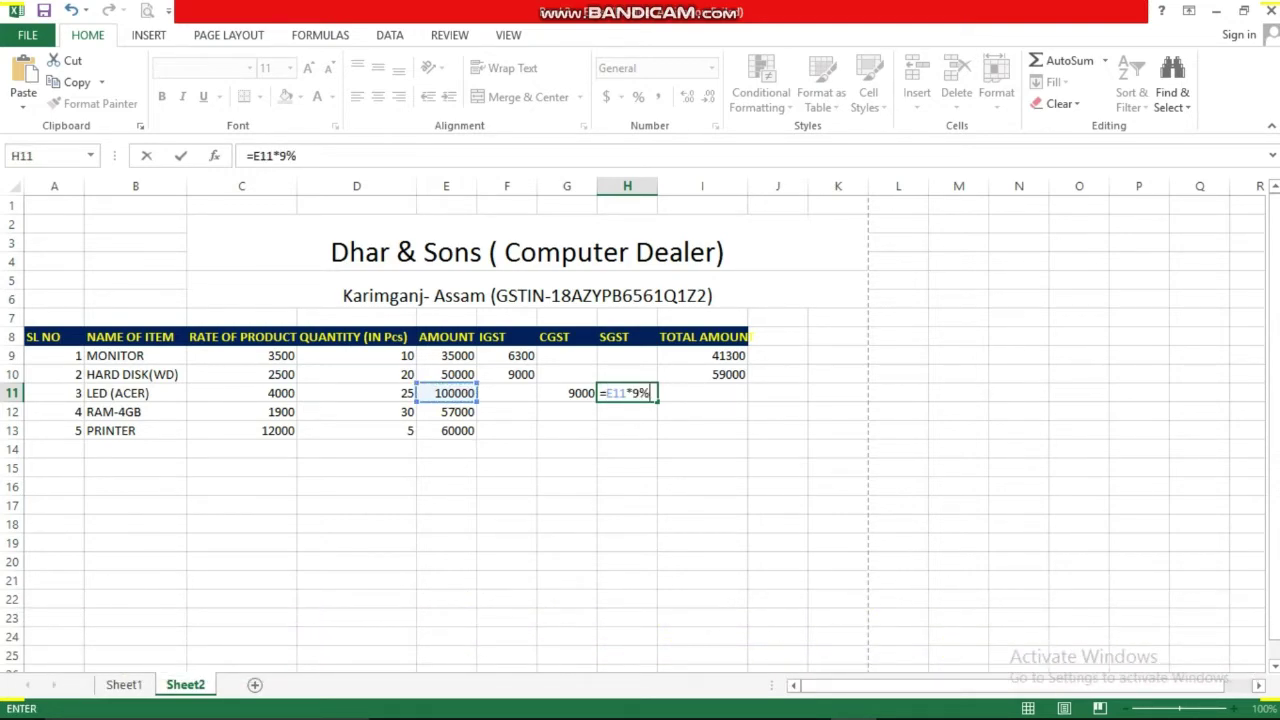
pyautogui.press('Return')
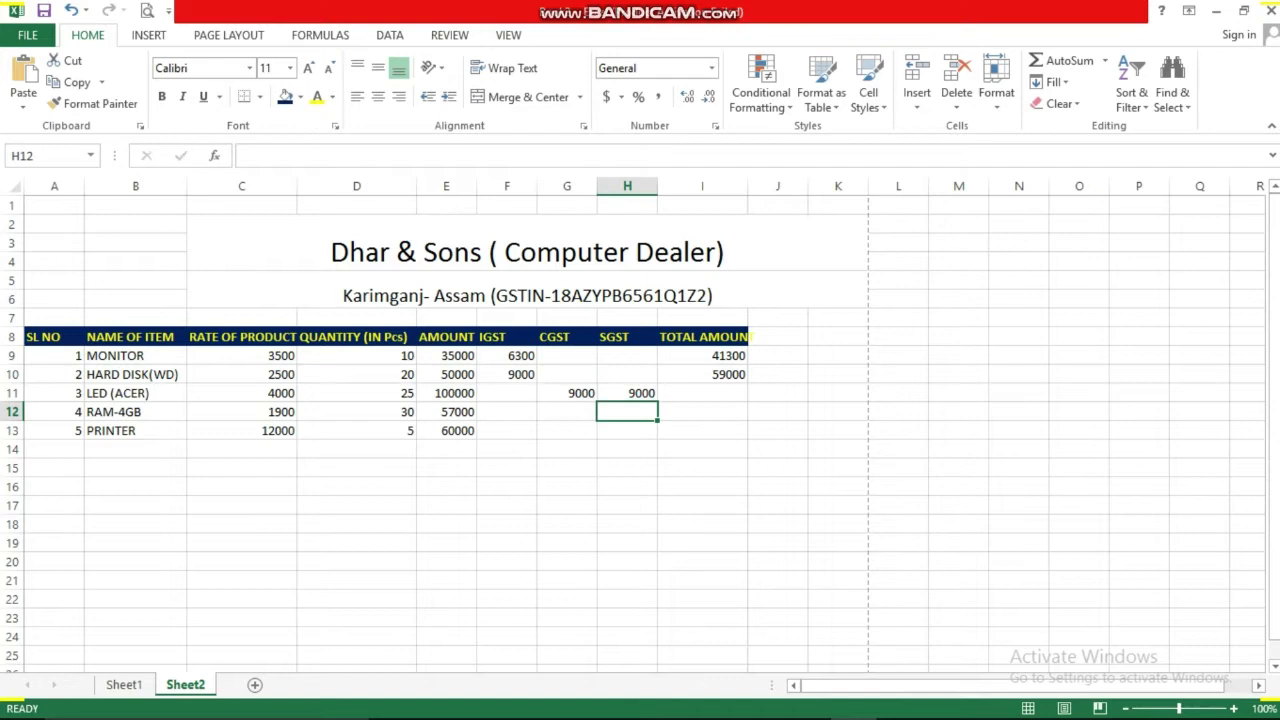
# Enter a first LED (ACER) total referencing only its amount, giving 100000
pyautogui.click(702, 393)
pyautogui.write('=')
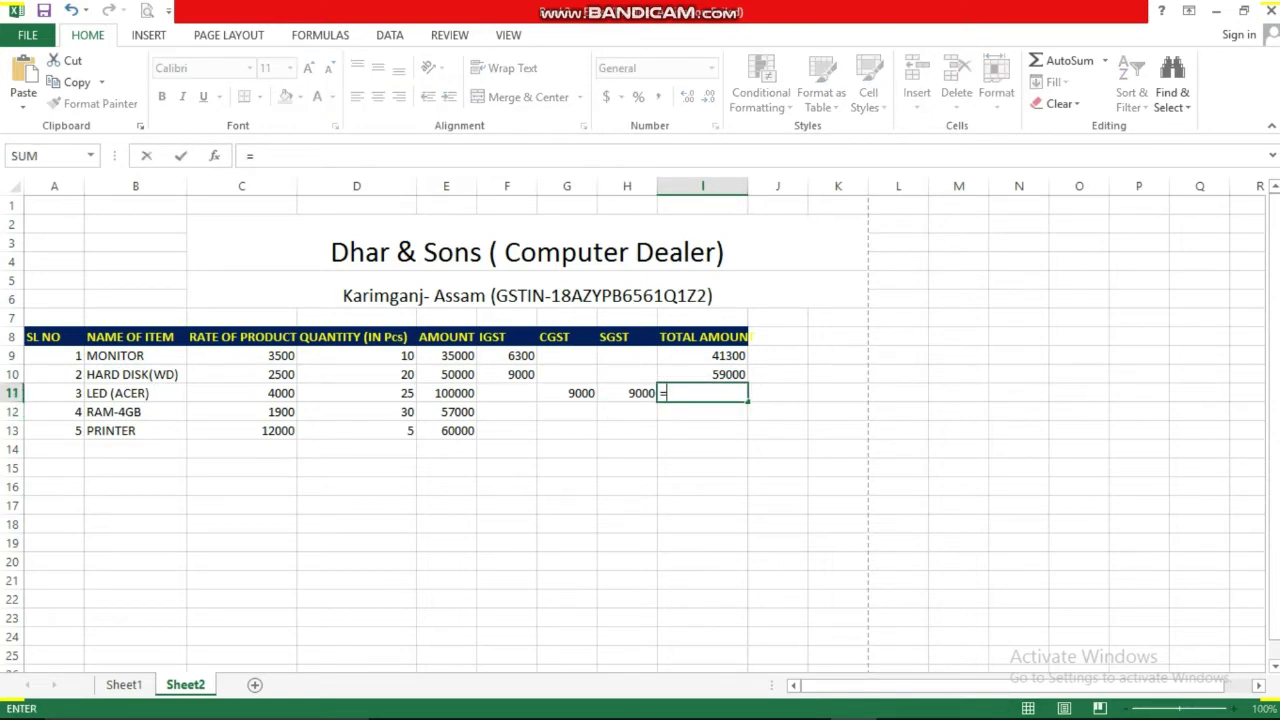
pyautogui.click(446, 393)
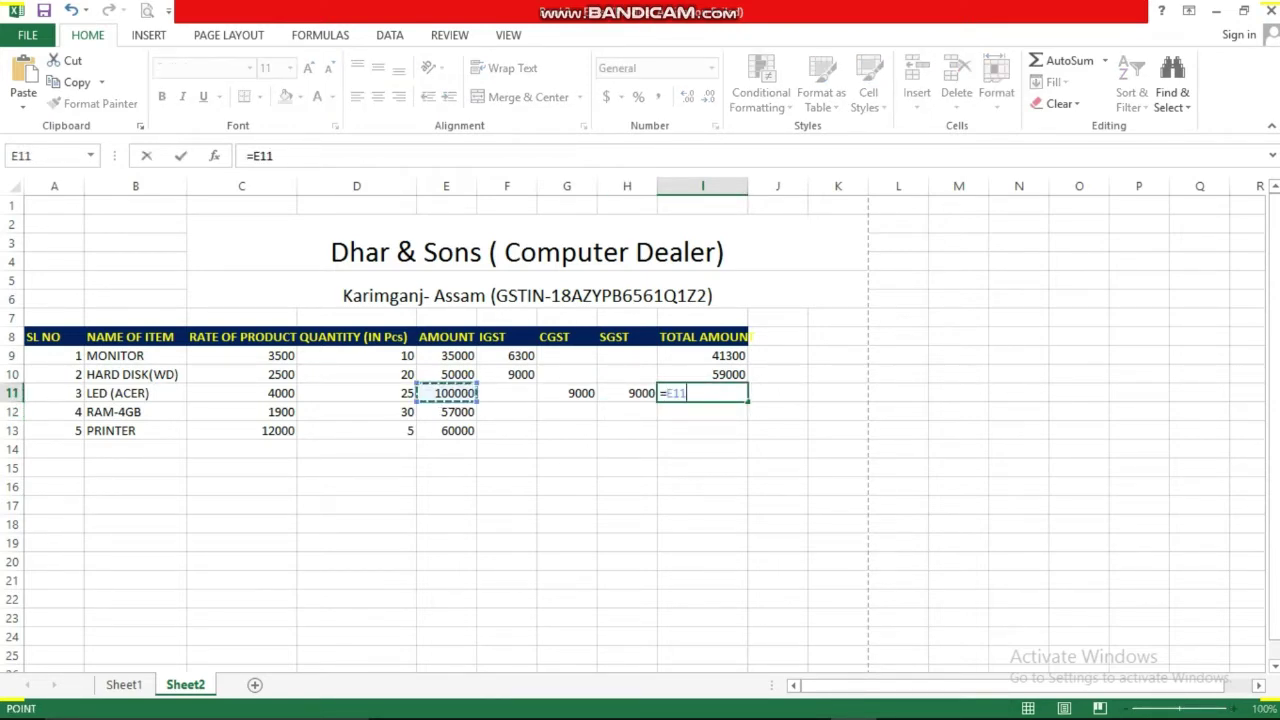
pyautogui.press('Return')
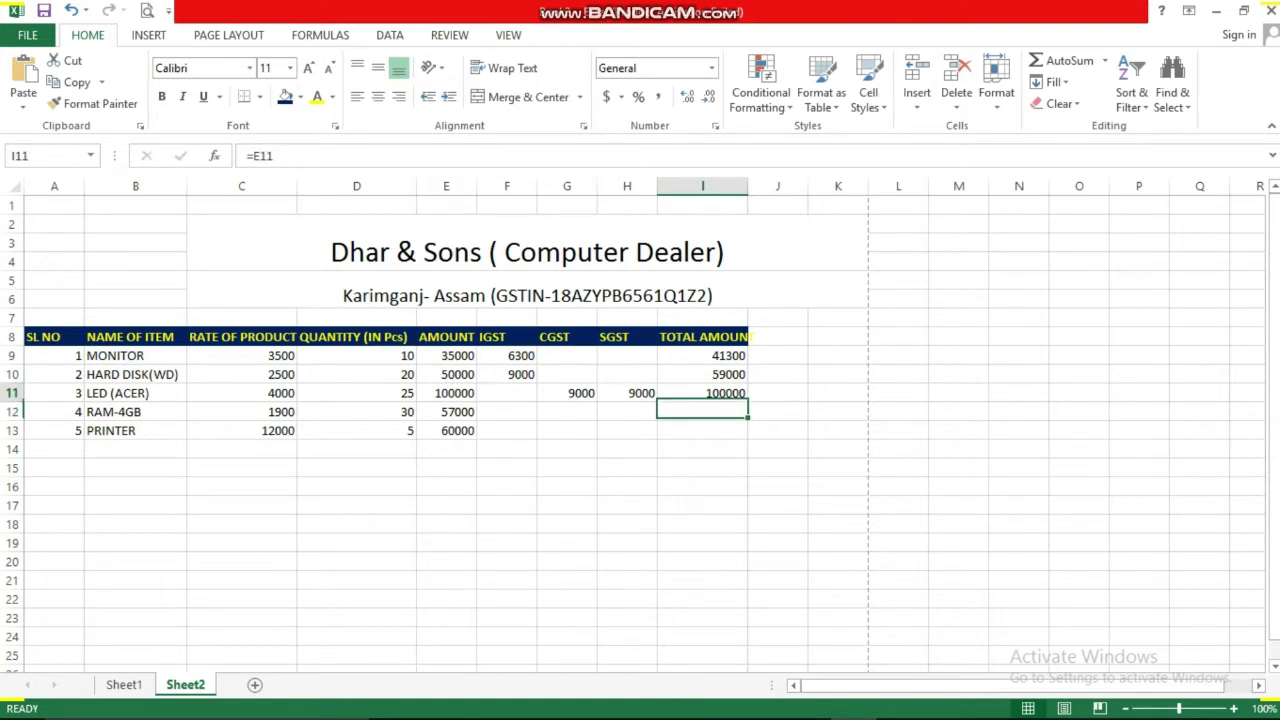
# Replace the LED (ACER) total with =E11+G11+H11, giving 118000
pyautogui.click(702, 374)
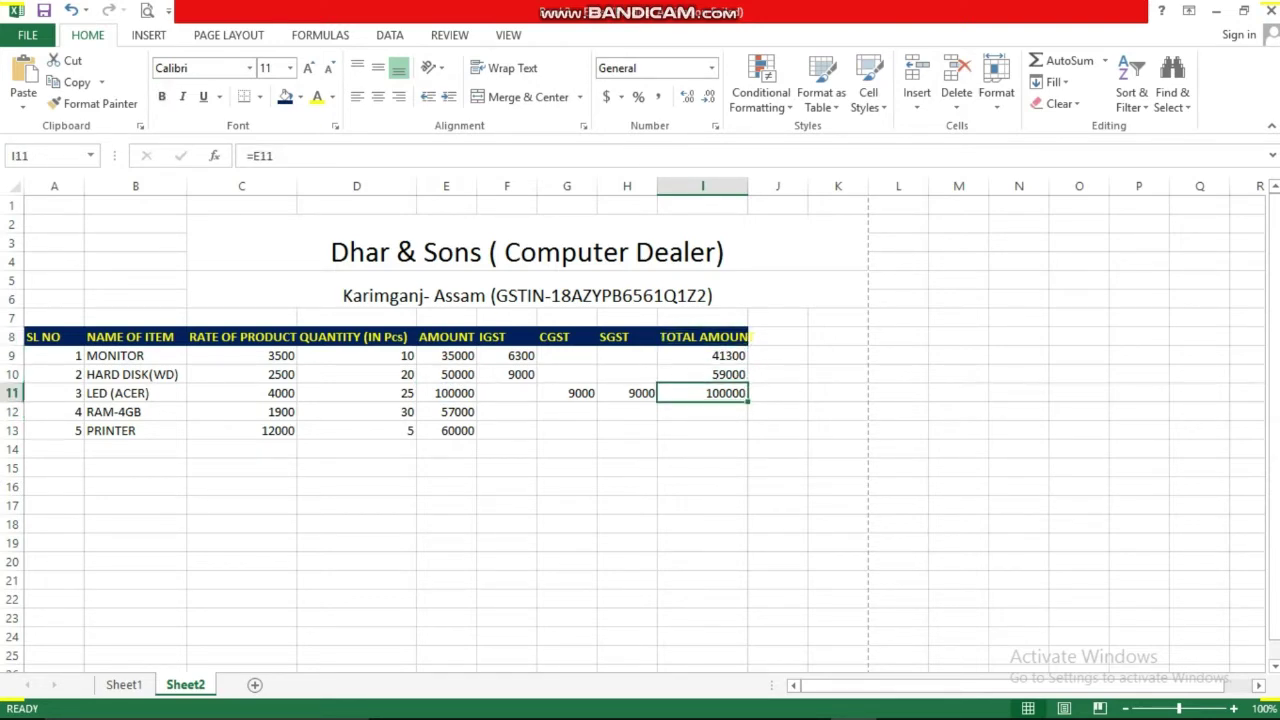
pyautogui.press('Delete')
pyautogui.write('=')
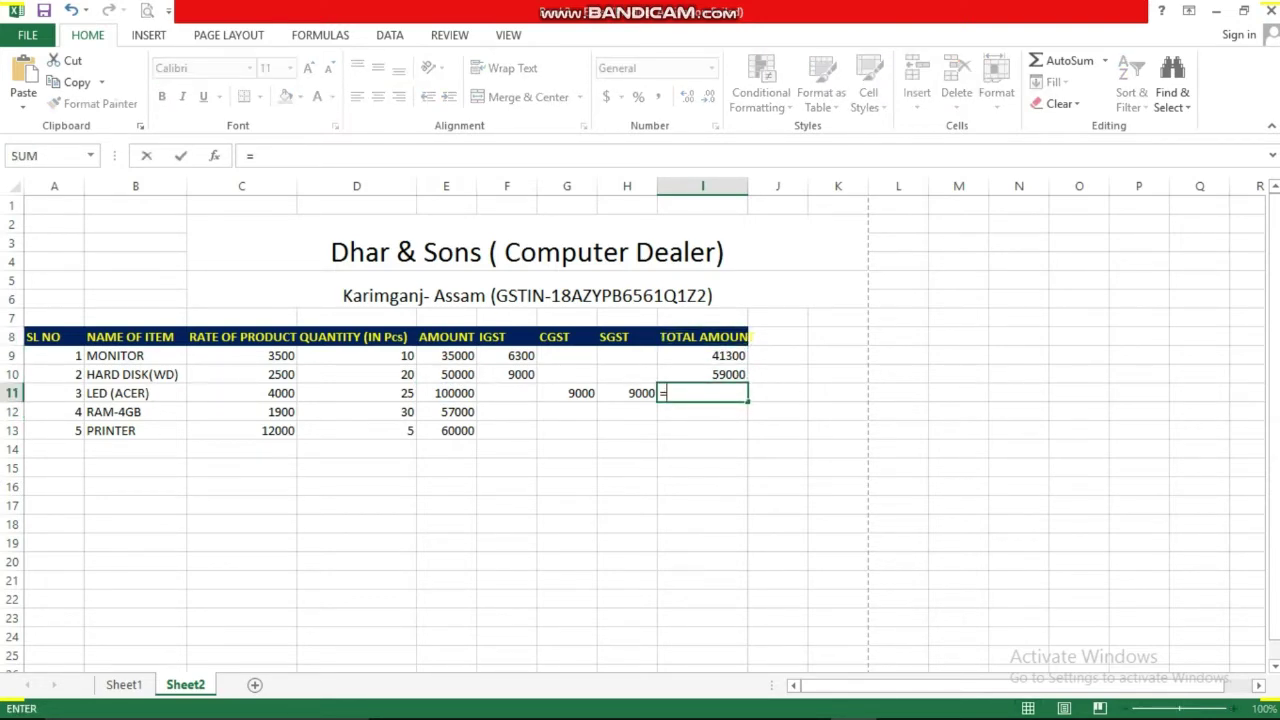
pyautogui.click(446, 393)
pyautogui.write('+')
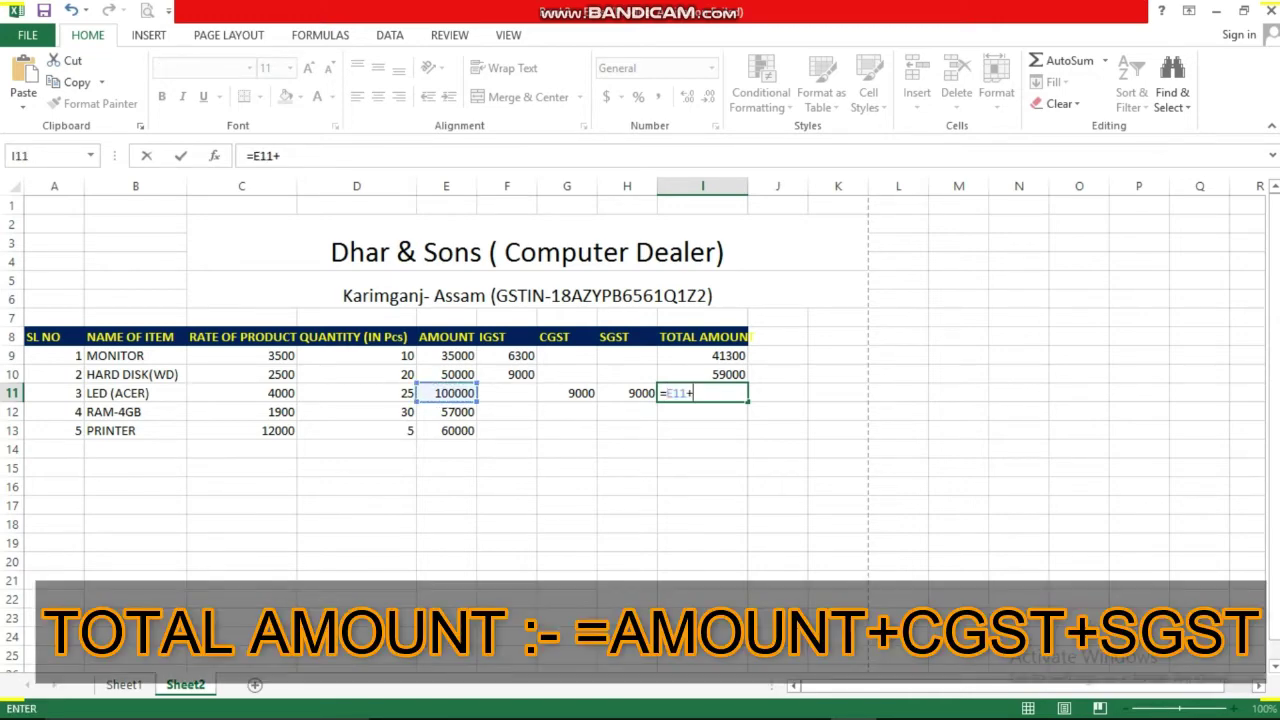
pyautogui.click(567, 393)
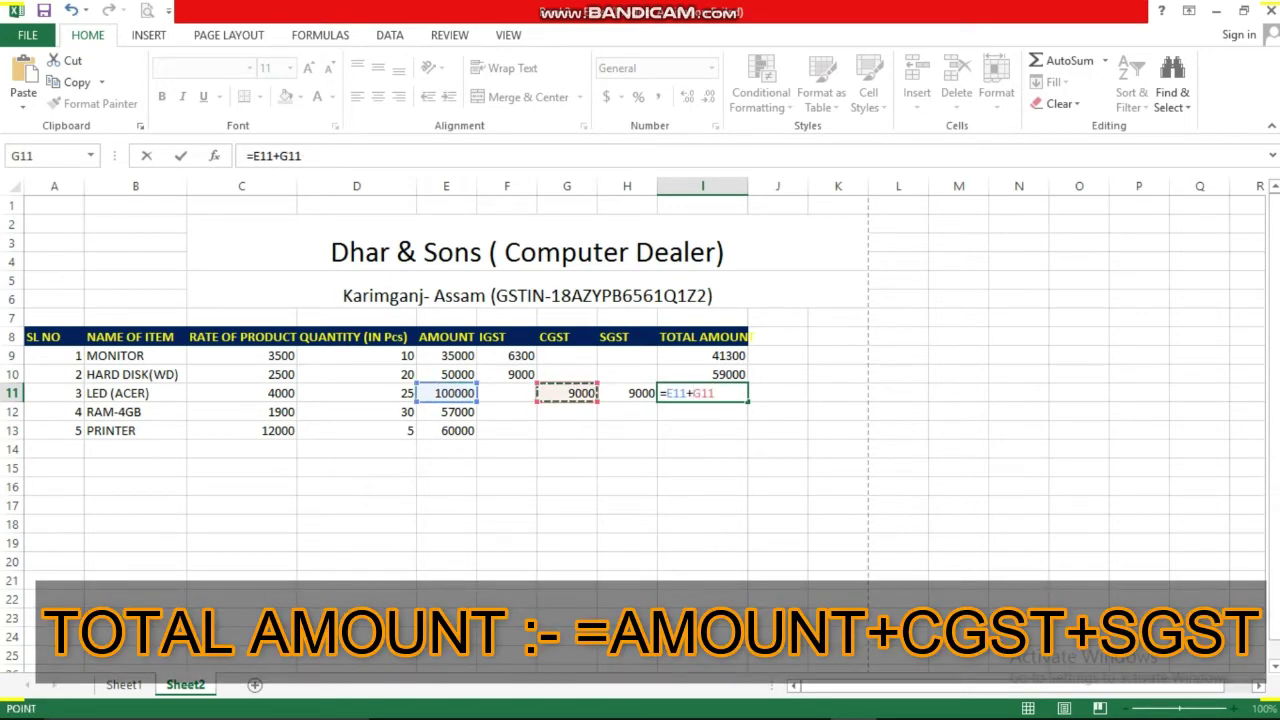
pyautogui.write('+')
pyautogui.click(627, 393)
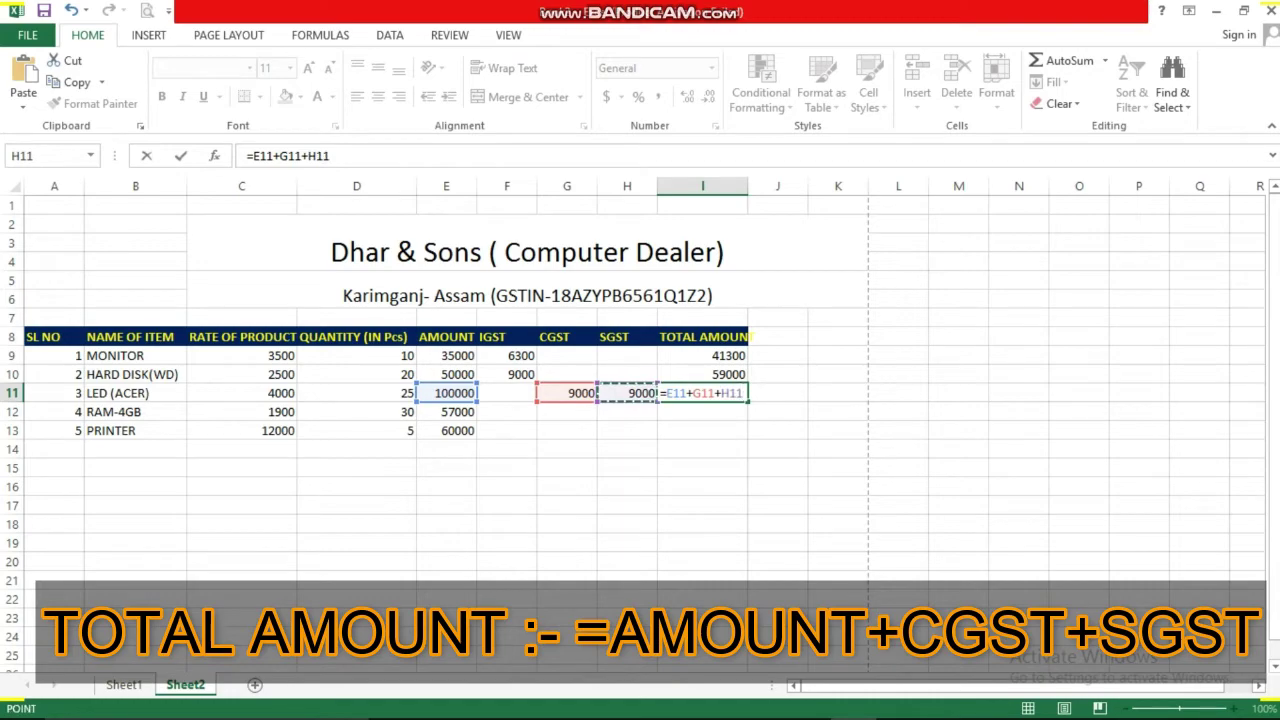
pyautogui.press('Return')
pyautogui.click(567, 411)
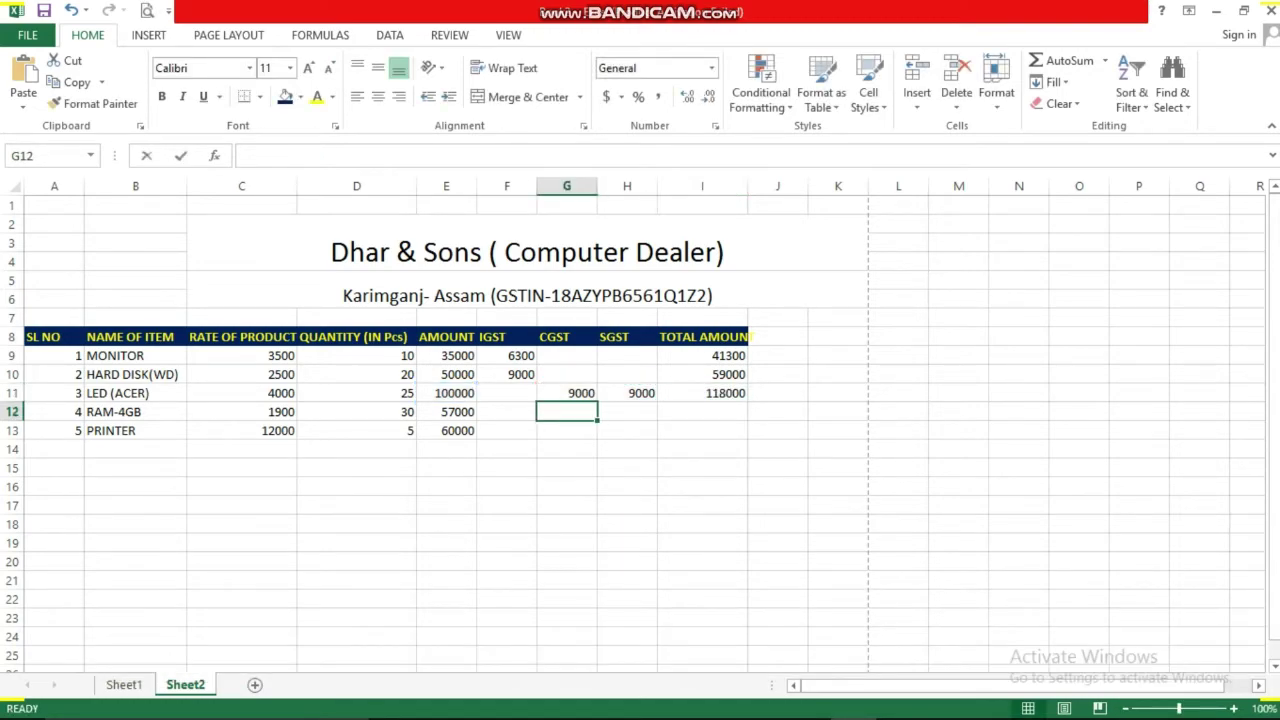
# Give the RAM-4GB row 9% CGST and SGST formulas, each 5130
pyautogui.write('=')
pyautogui.click(446, 411)
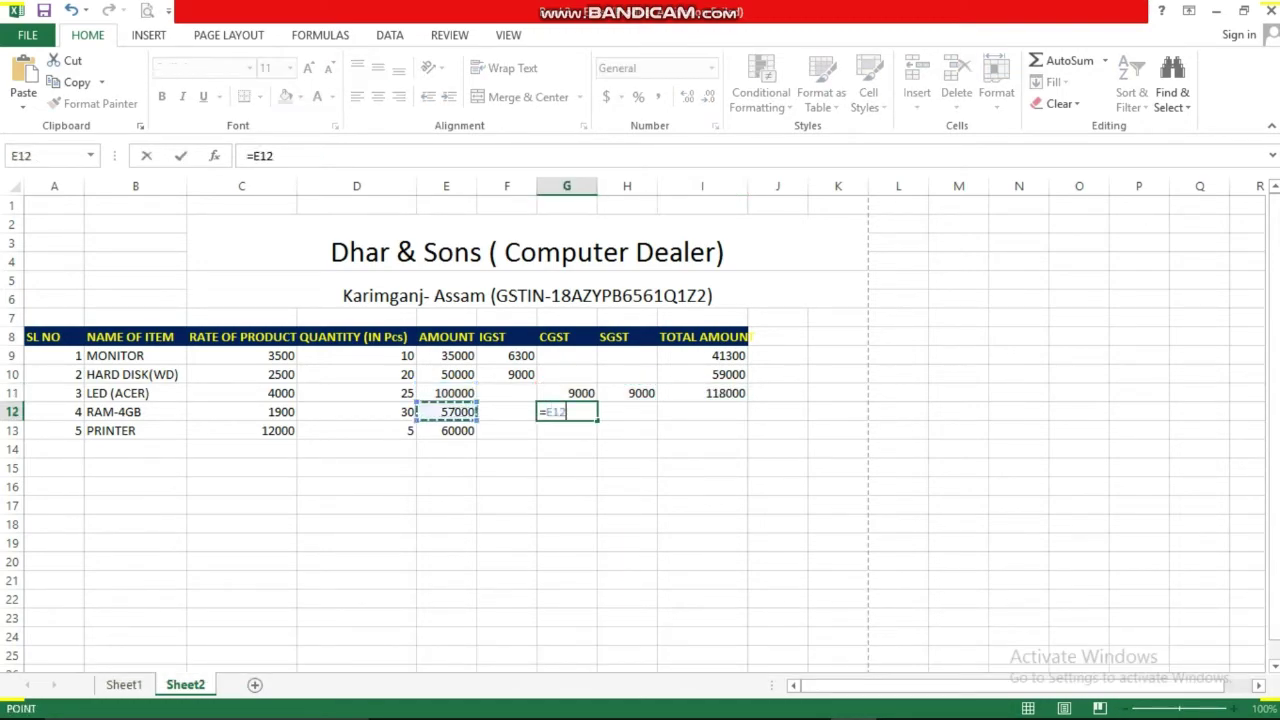
pyautogui.write('*')
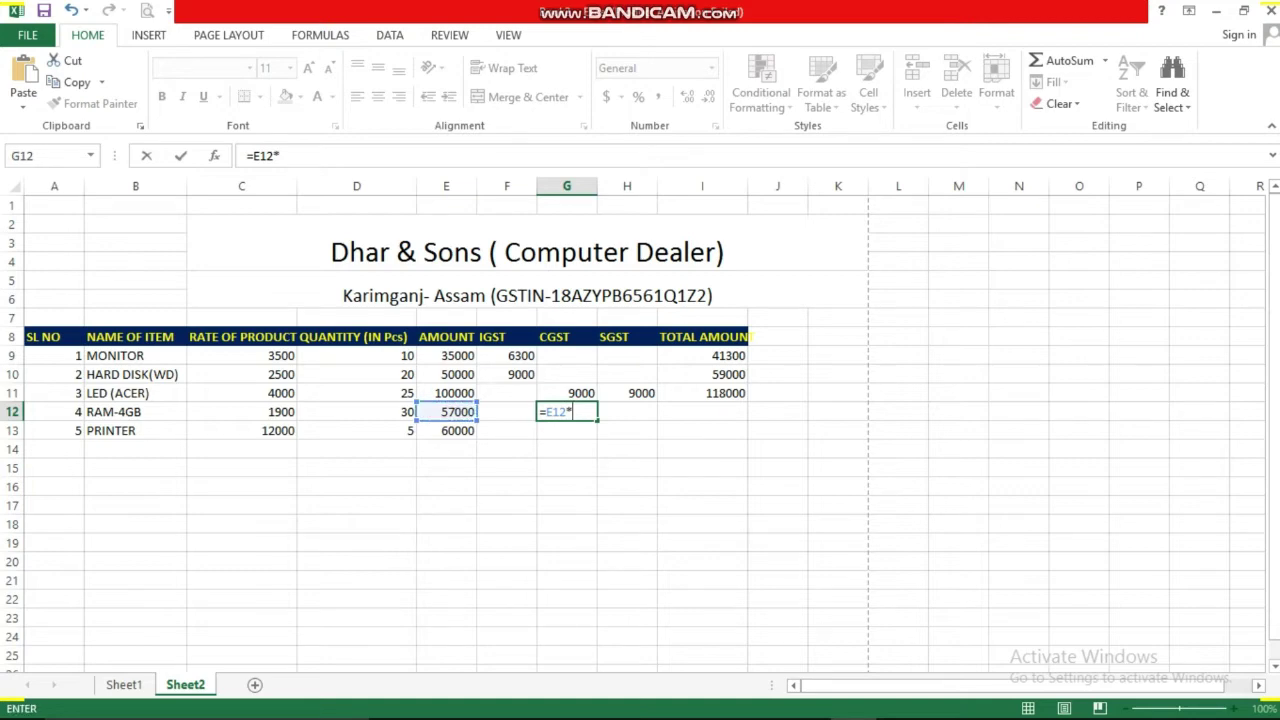
pyautogui.write('9%')
pyautogui.press('Return')
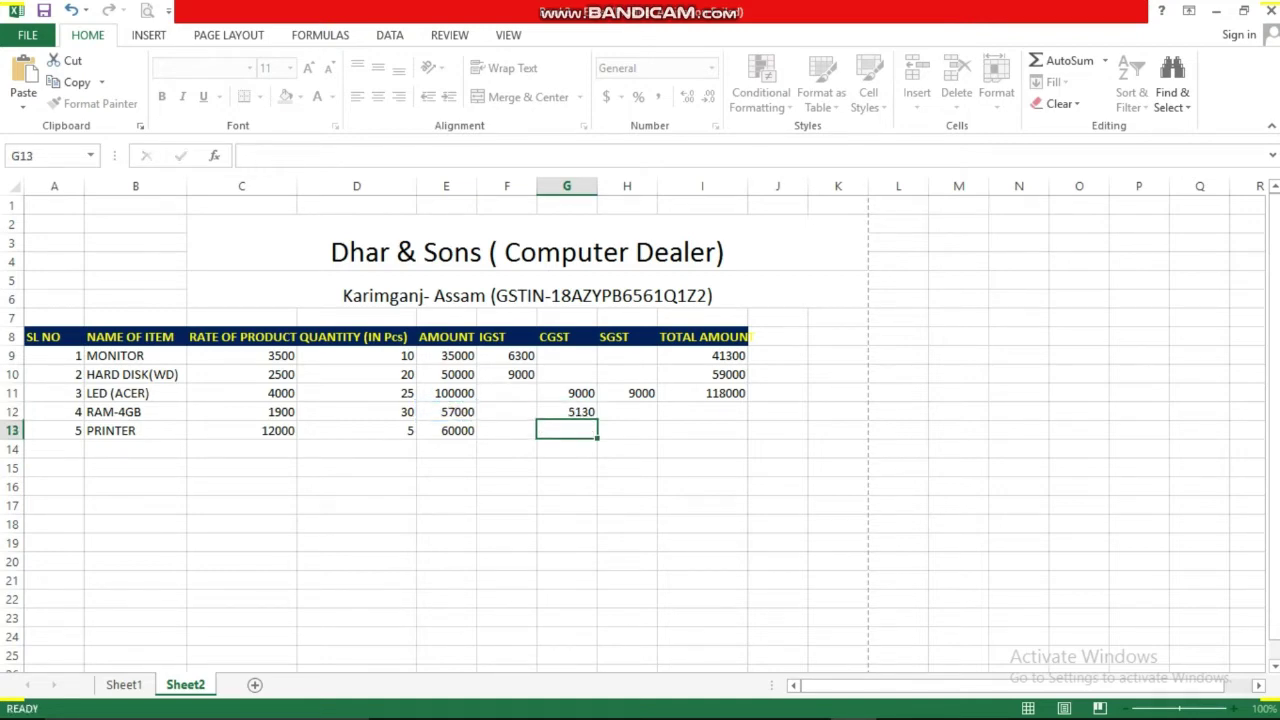
pyautogui.click(627, 411)
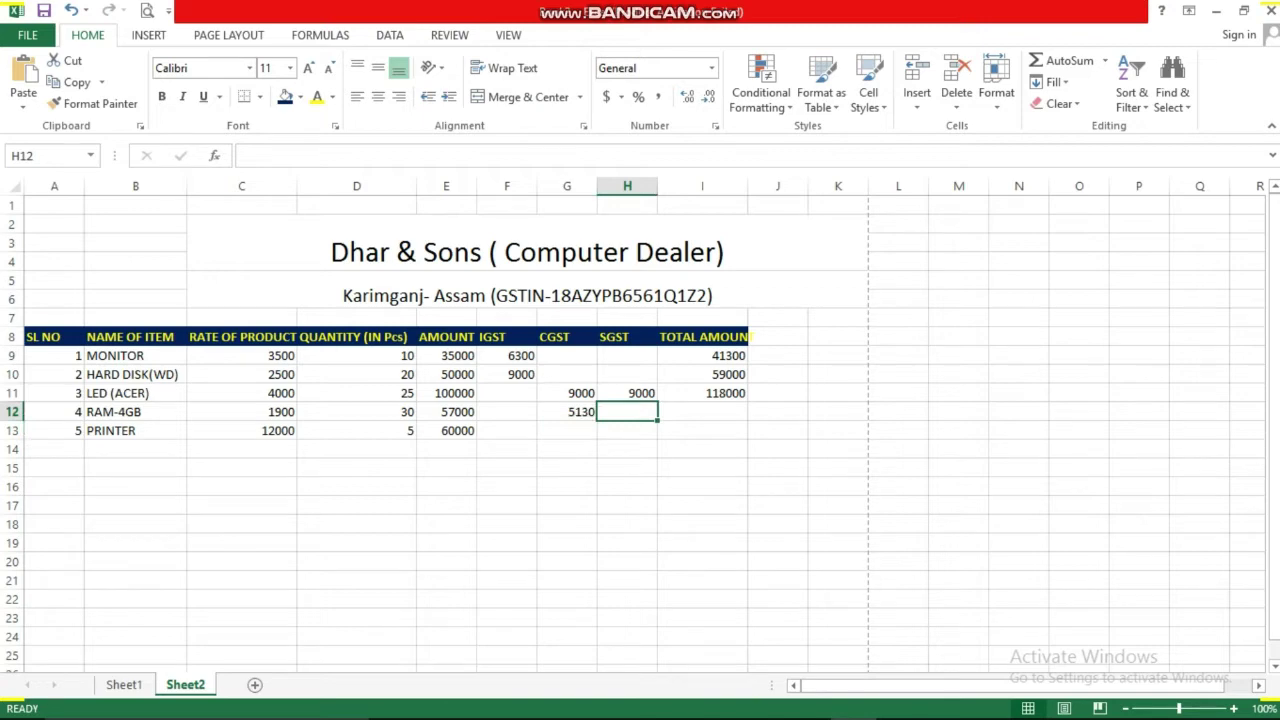
pyautogui.write('=')
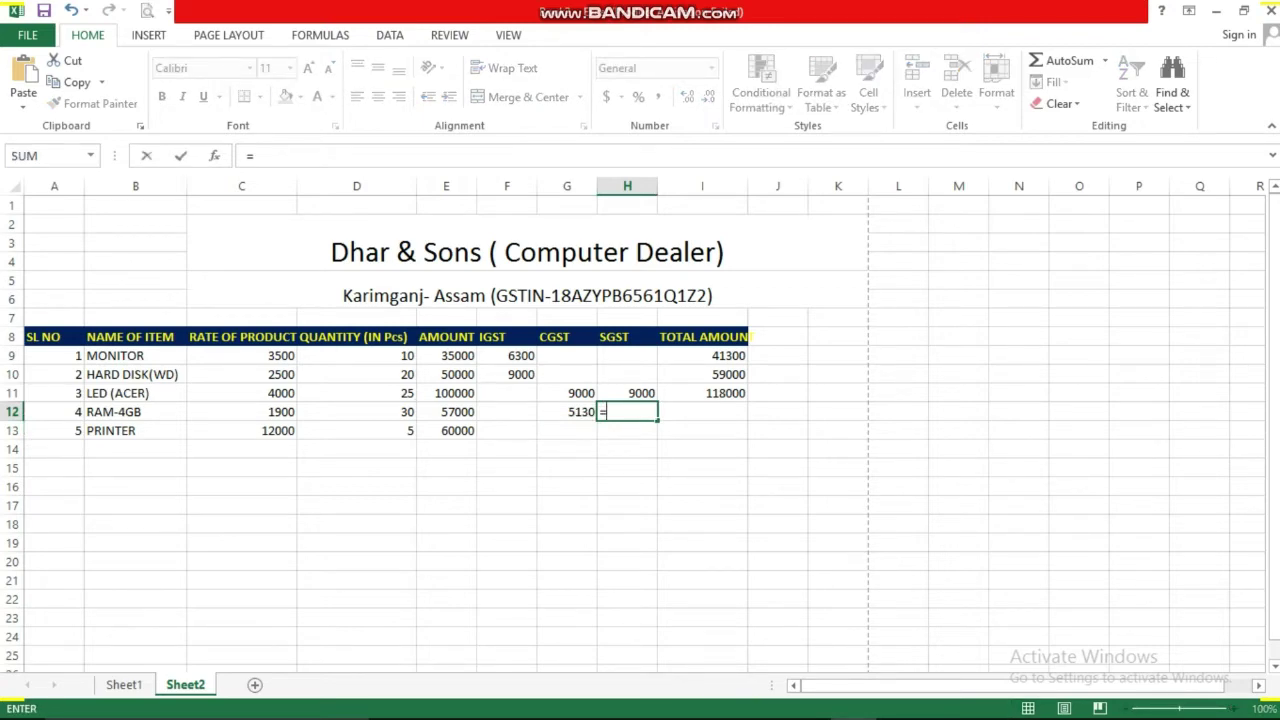
pyautogui.click(446, 411)
pyautogui.write('*')
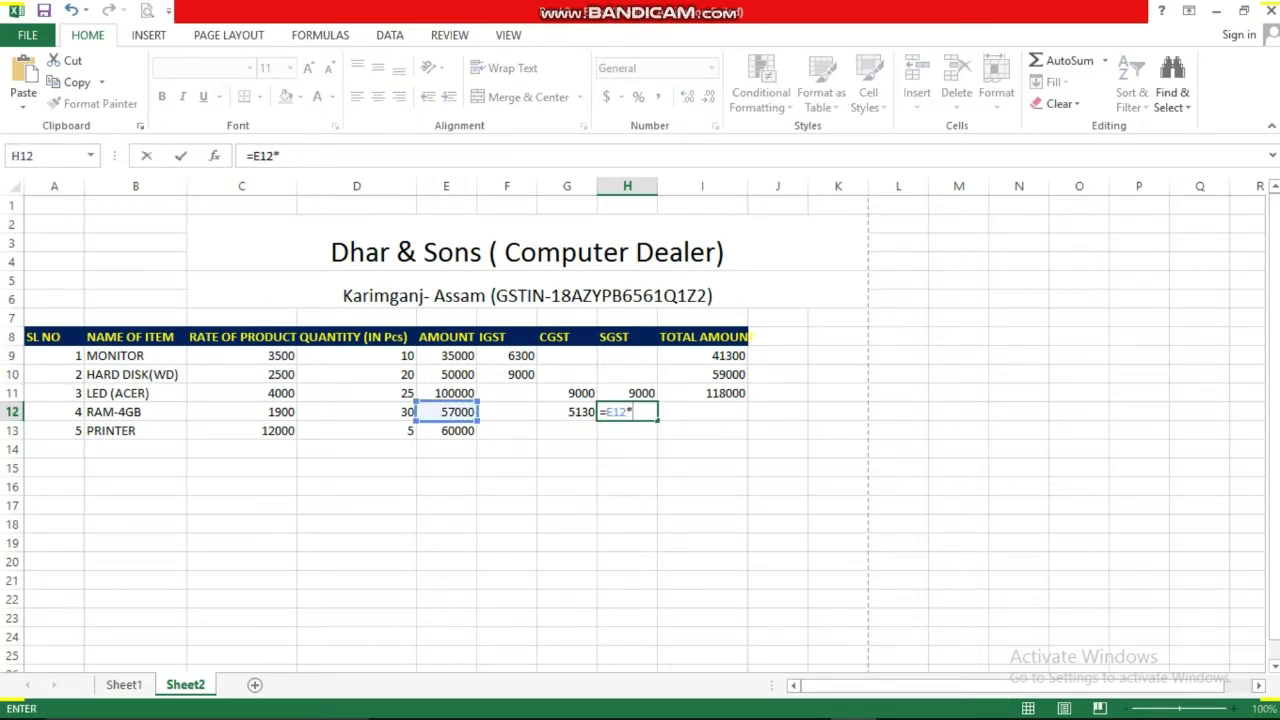
pyautogui.click(567, 411)
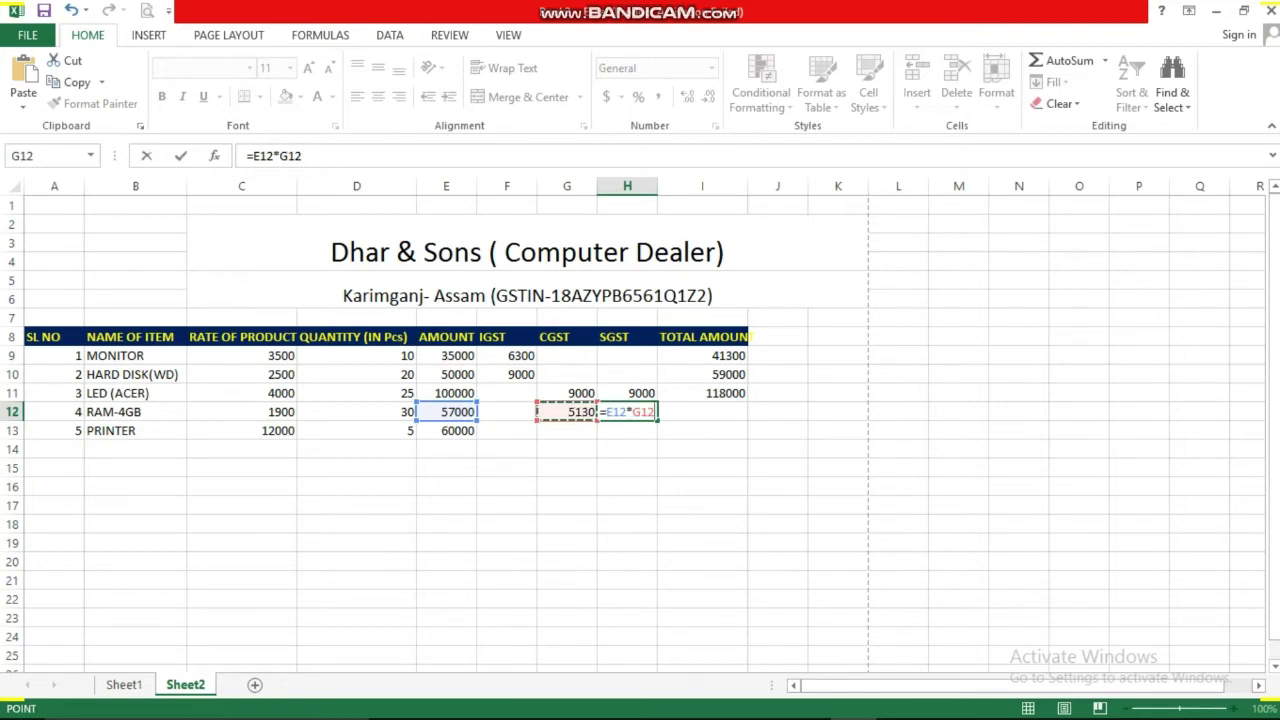
pyautogui.press('BackSpace')
pyautogui.press('BackSpace')
pyautogui.press('BackSpace')
pyautogui.write('9')
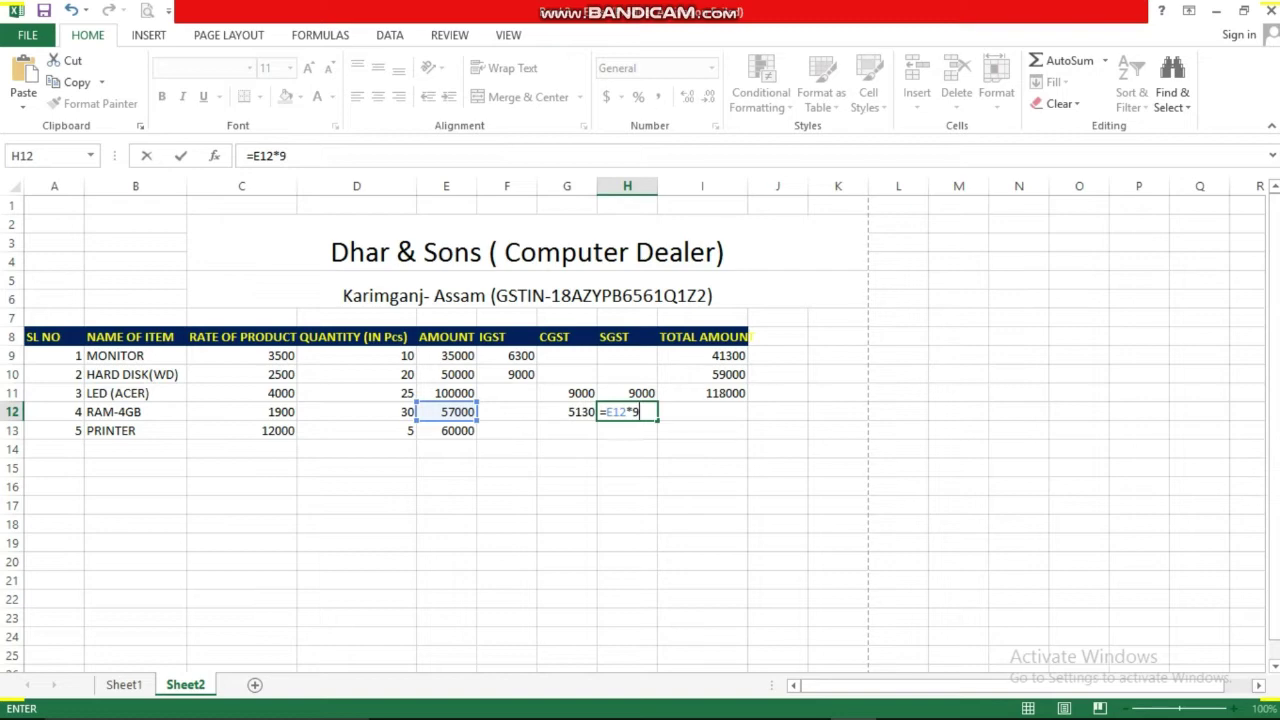
pyautogui.write('%')
pyautogui.press('Tab')
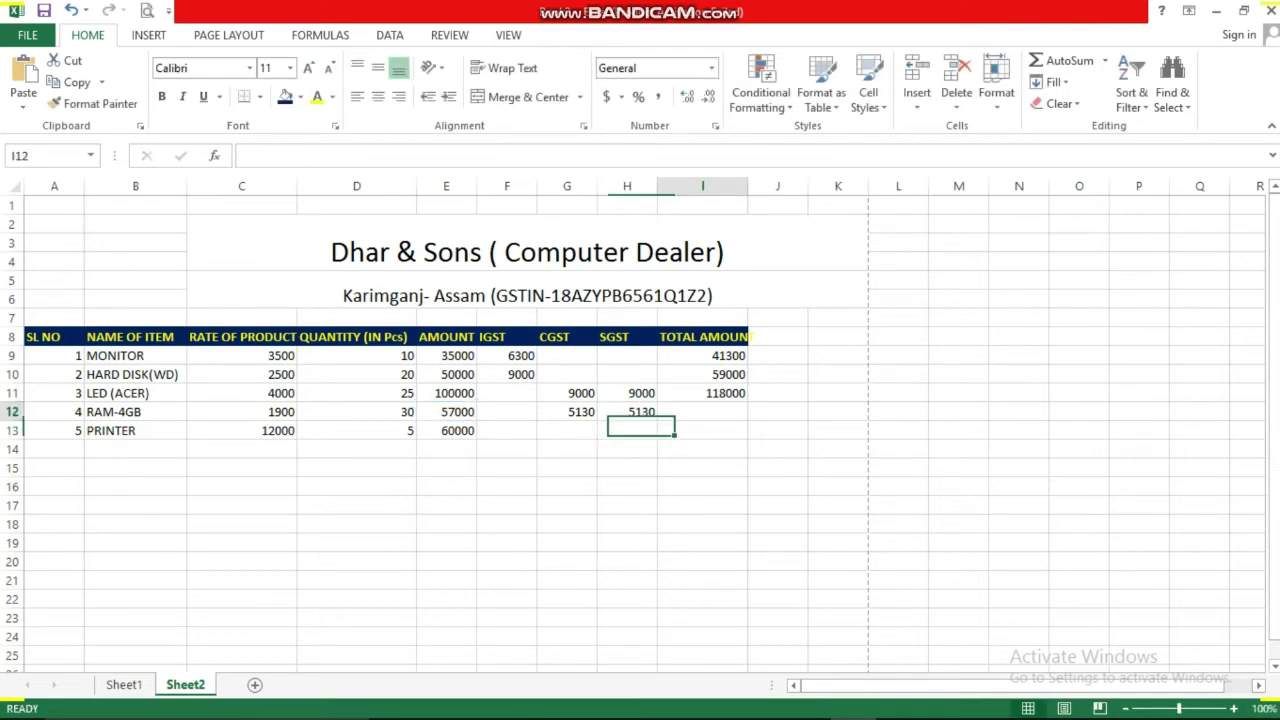
# Enter the RAM-4GB total as =E12+G12+H12, giving 67260
pyautogui.write('=')
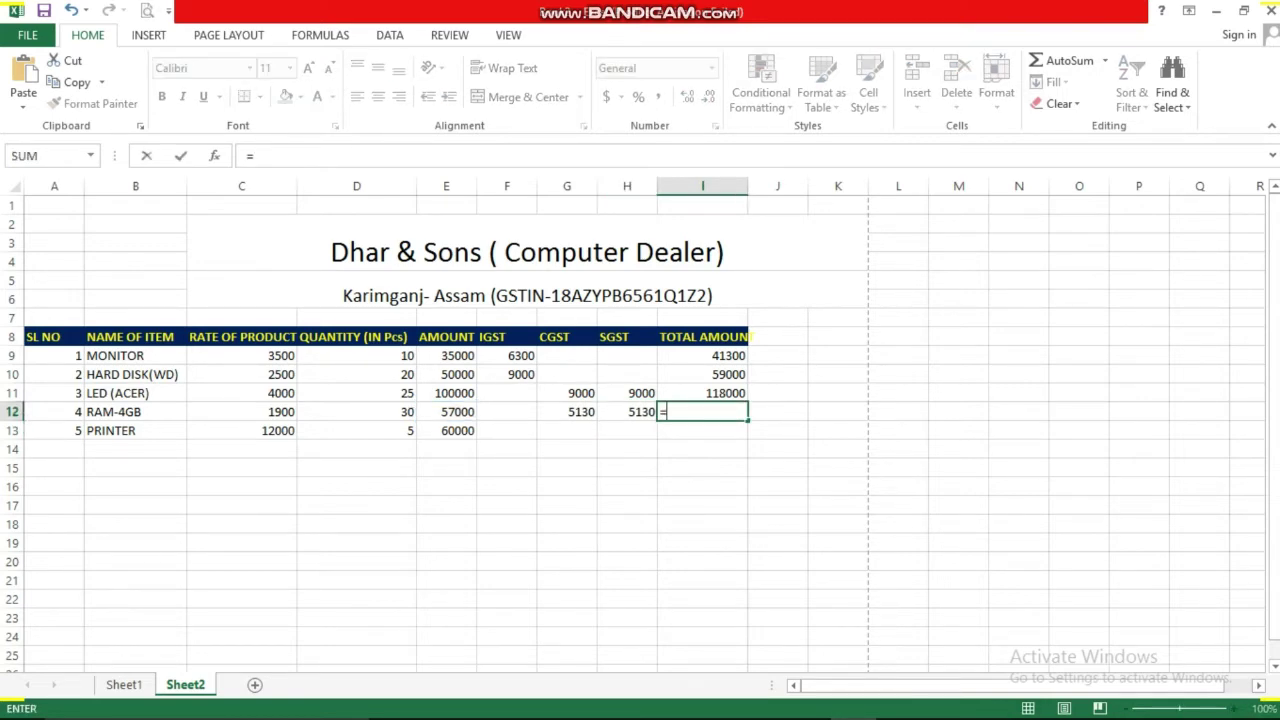
pyautogui.click(446, 411)
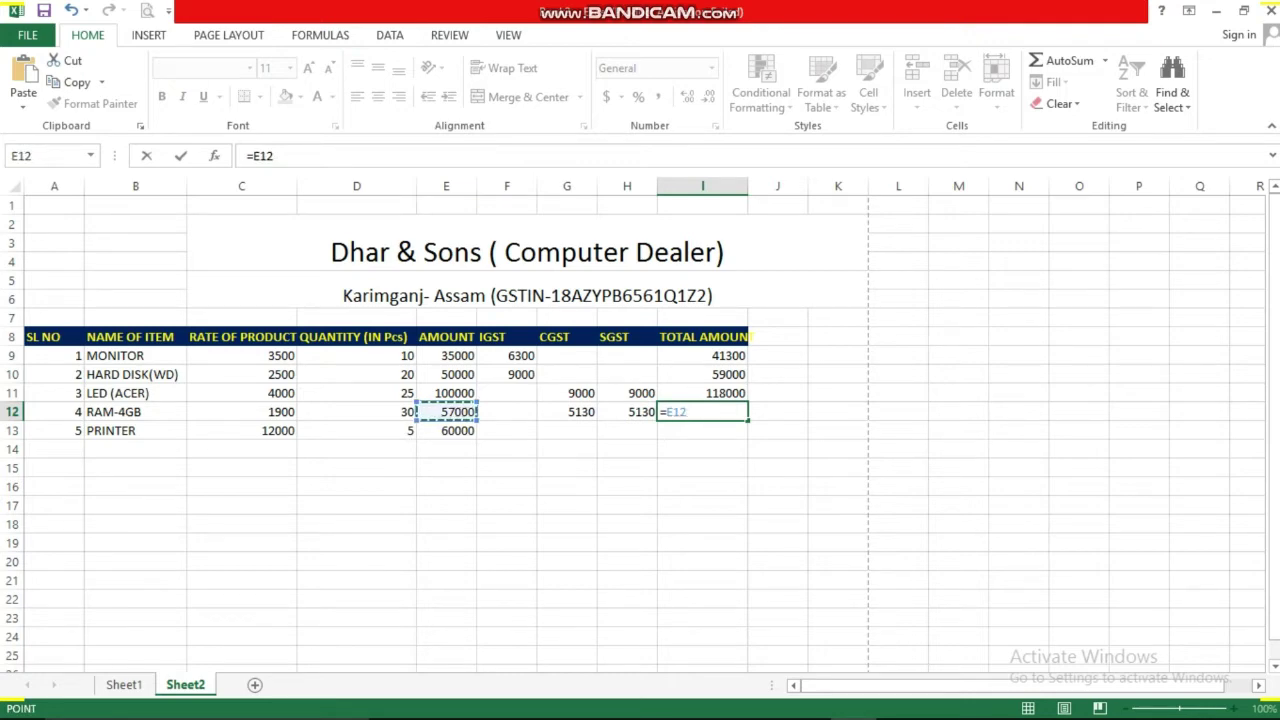
pyautogui.write('+')
pyautogui.click(567, 411)
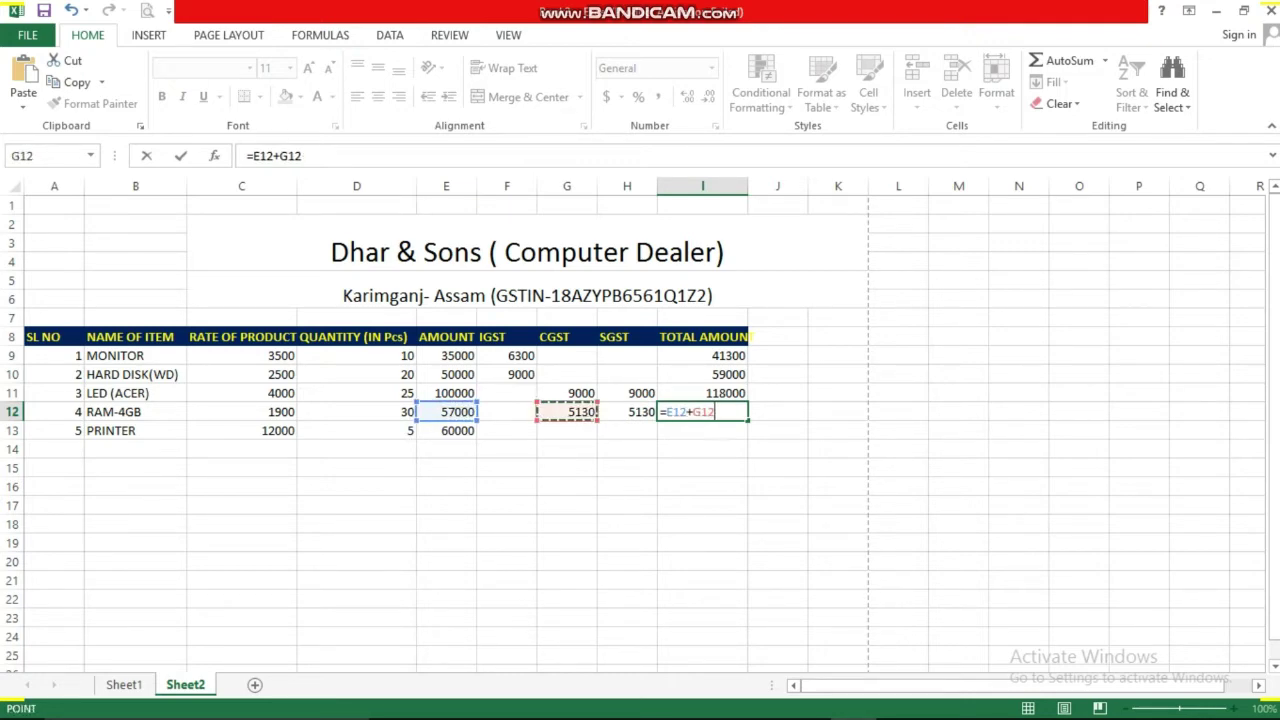
pyautogui.write('+')
pyautogui.click(627, 411)
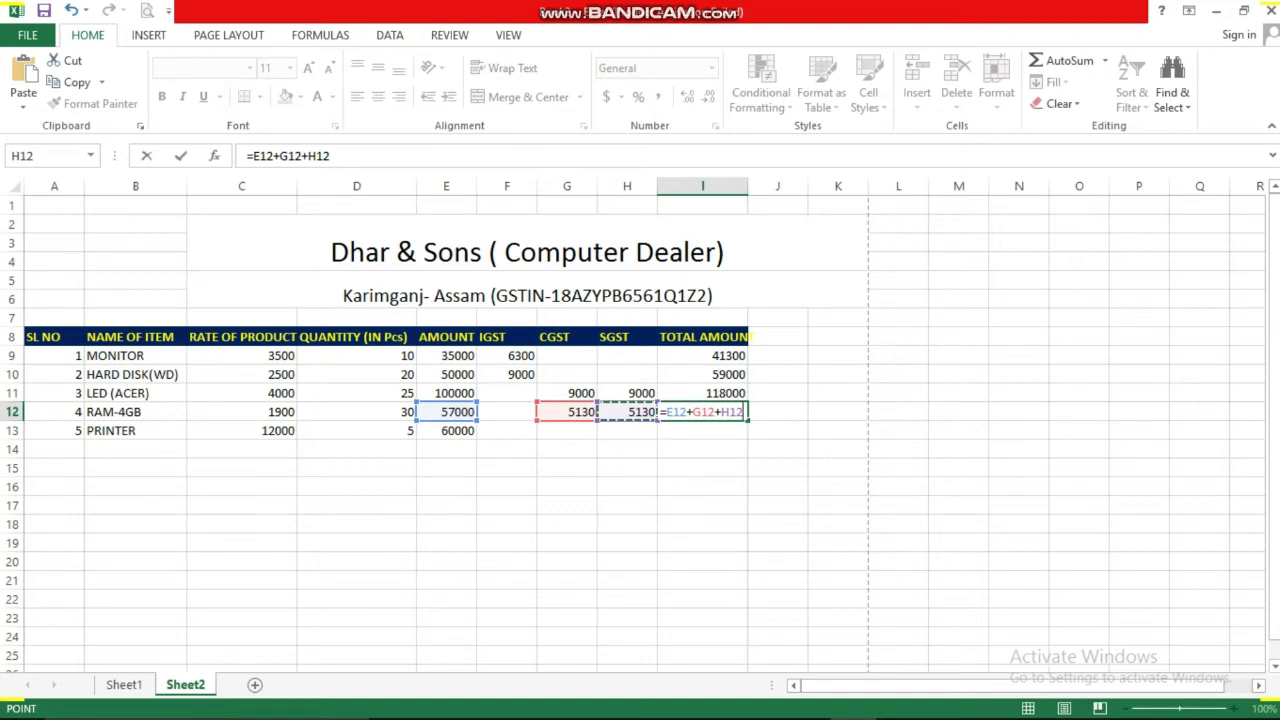
pyautogui.press('Return')
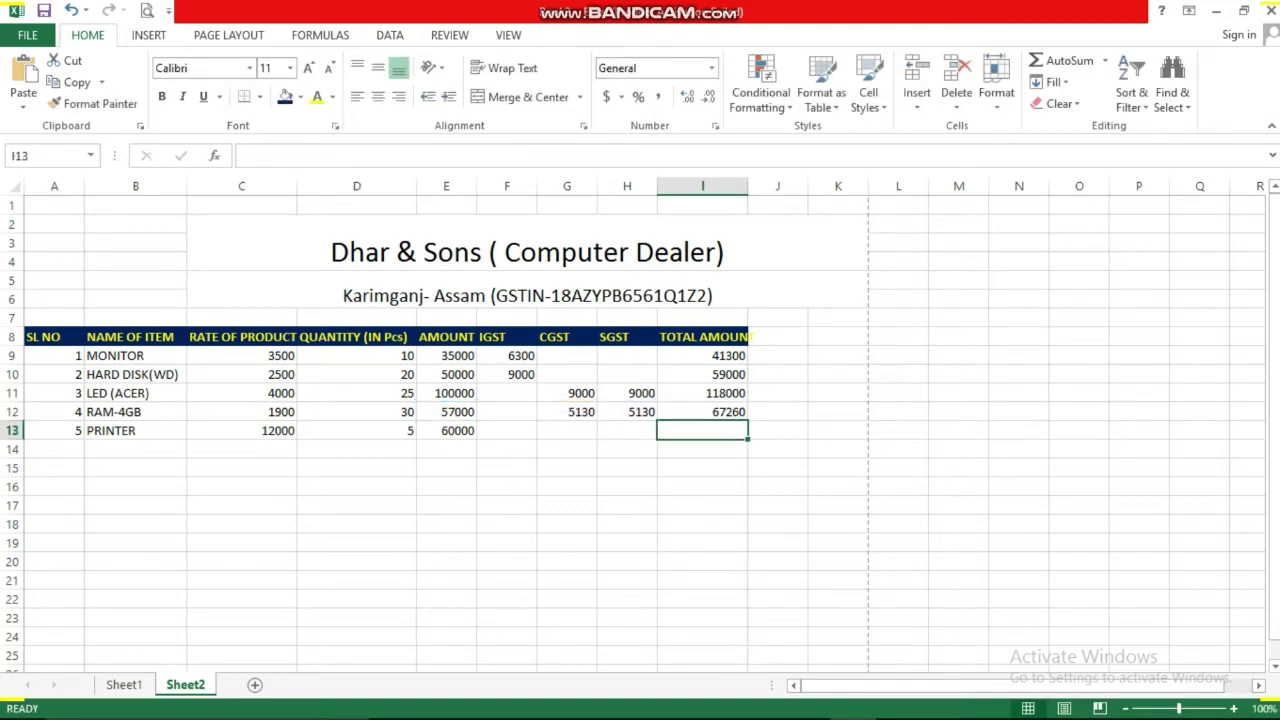
pyautogui.click(506, 449)
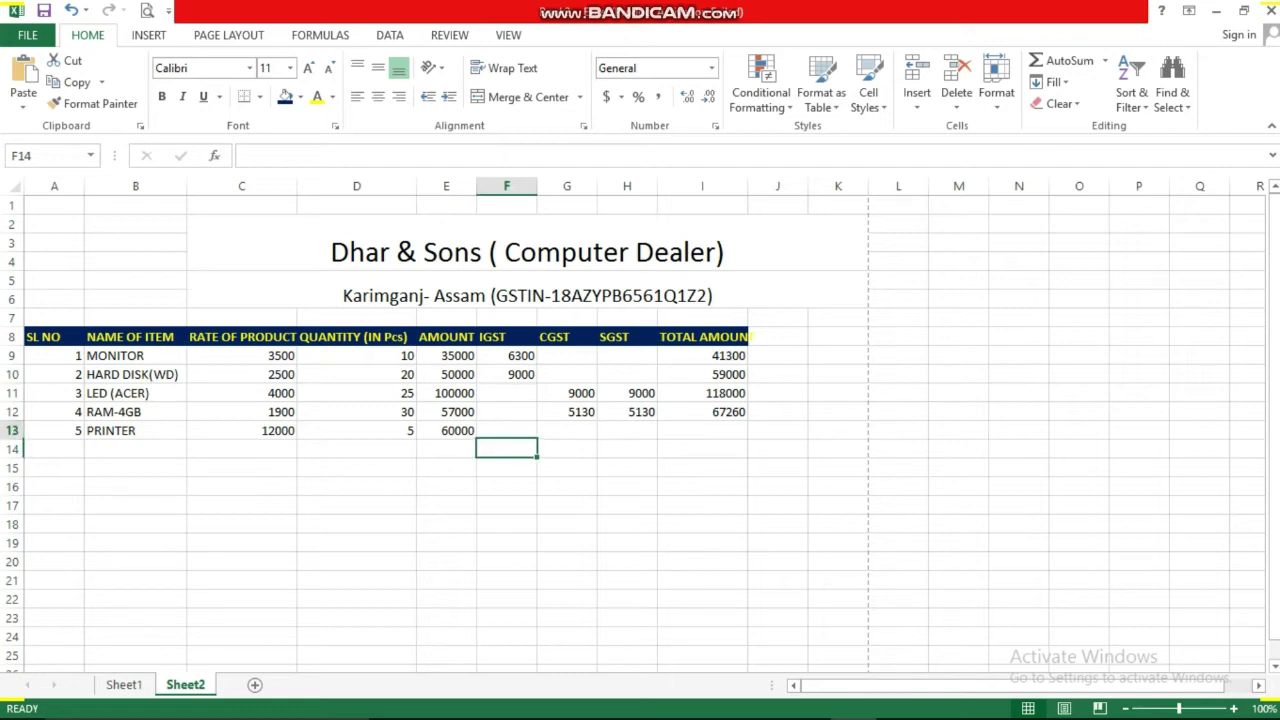
# Enter the PRINTER IGST in F13 as =E13*18%, giving 10800
pyautogui.click(506, 430)
pyautogui.write('=')
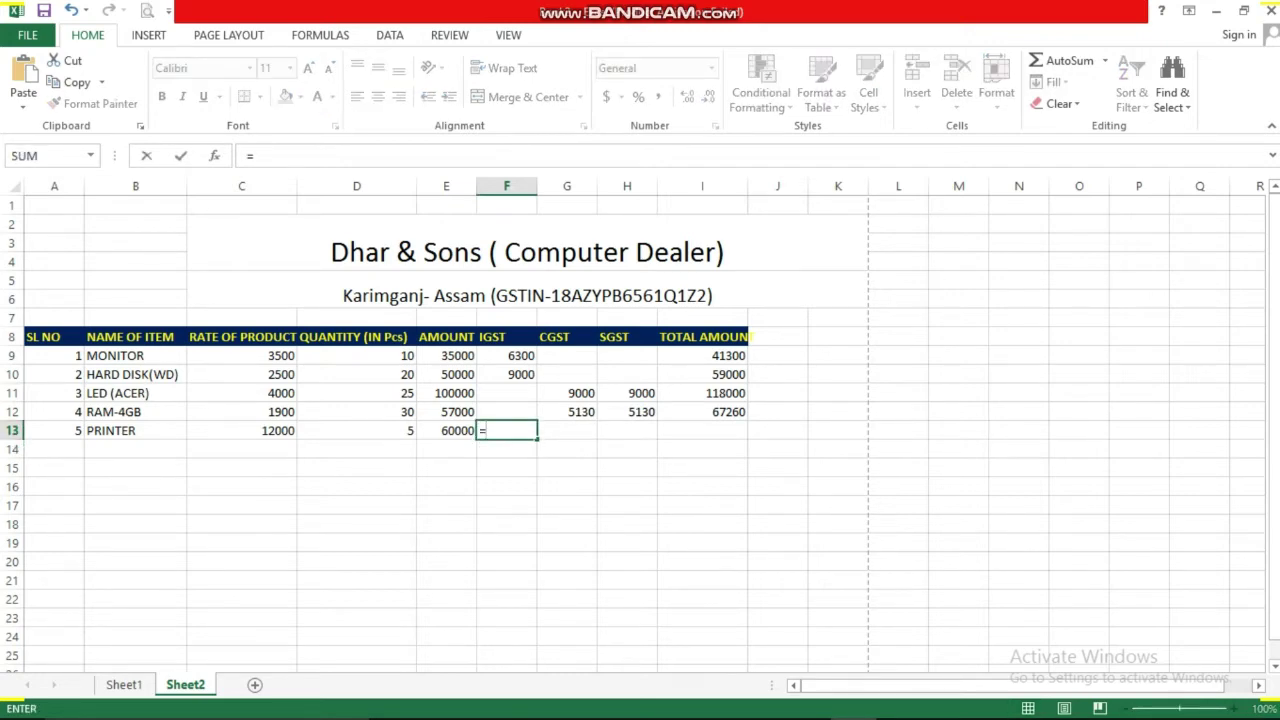
pyautogui.click(446, 430)
pyautogui.write('*')
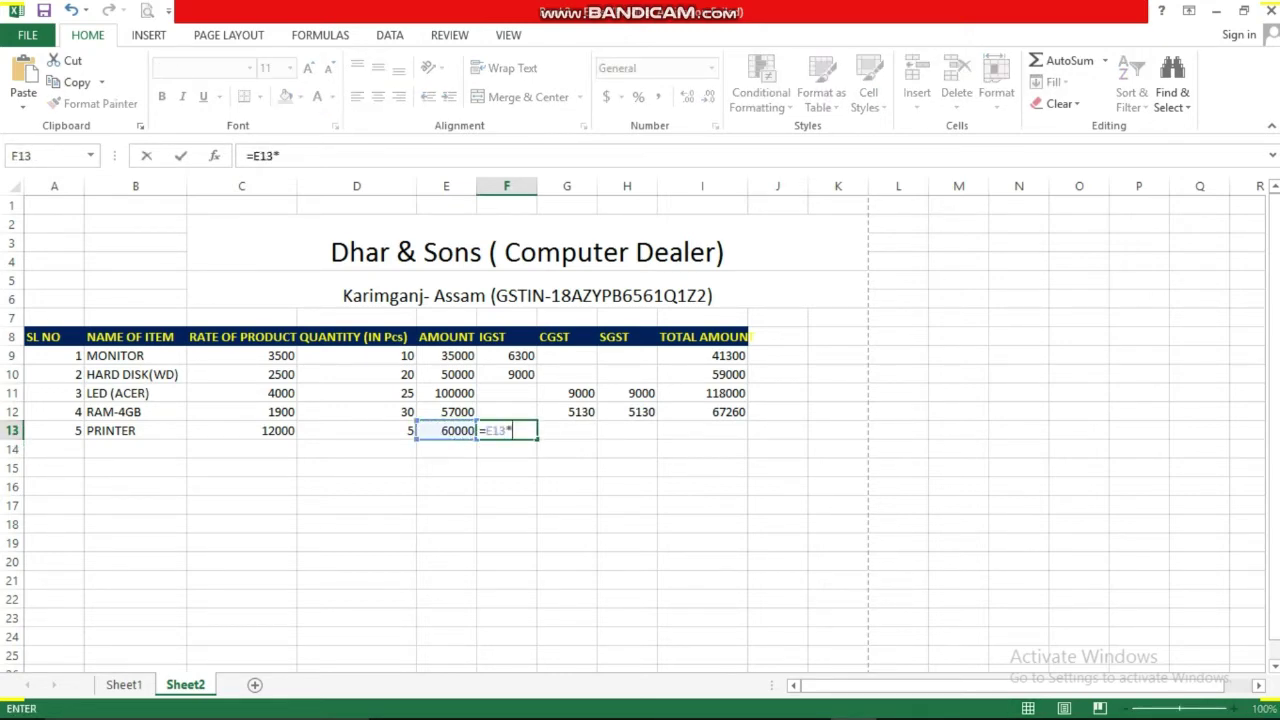
pyautogui.write('18%')
pyautogui.press('Return')
# Set the PRINTER total in I13 to =E13+F13, giving 70800
pyautogui.click(702, 430)
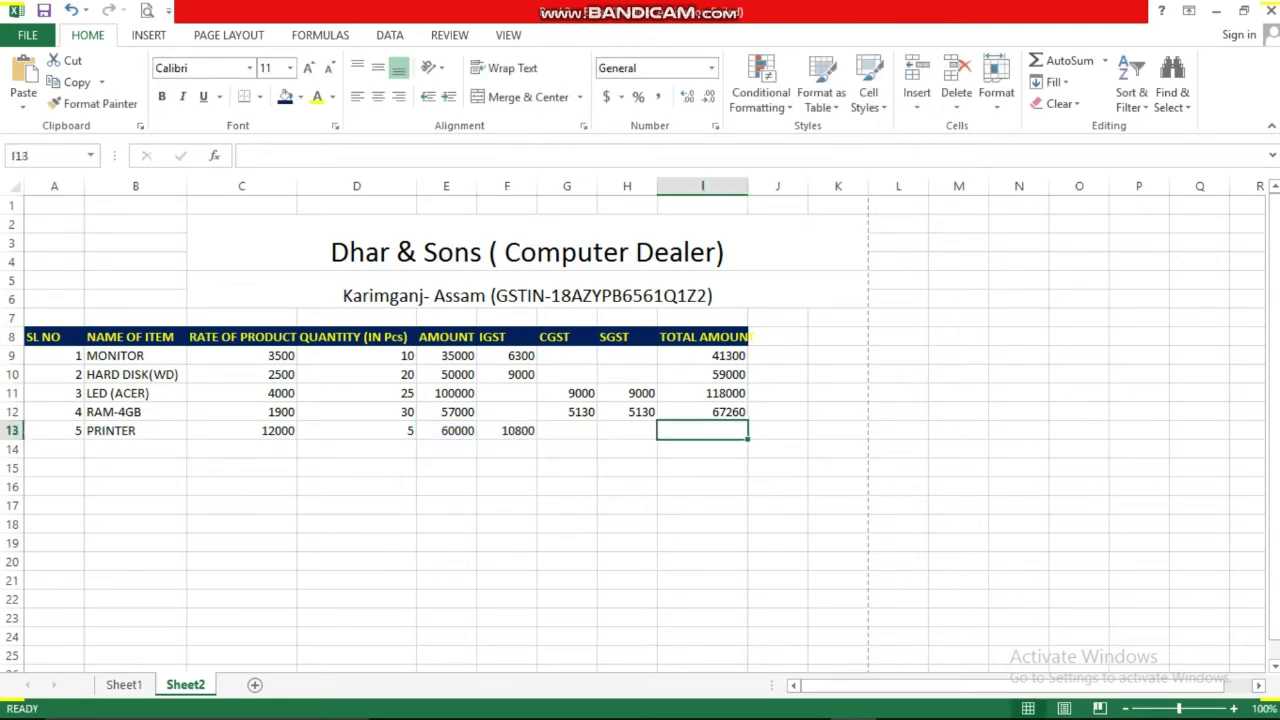
pyautogui.write('=')
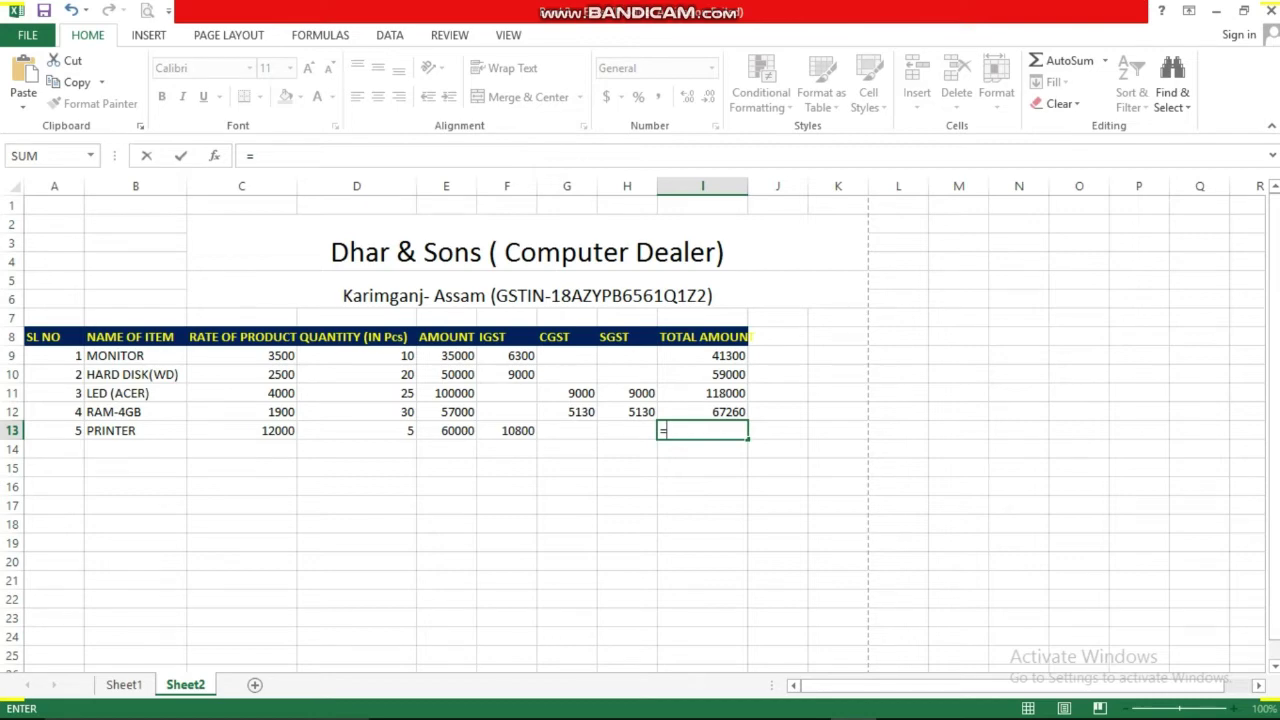
pyautogui.click(446, 430)
pyautogui.write('+')
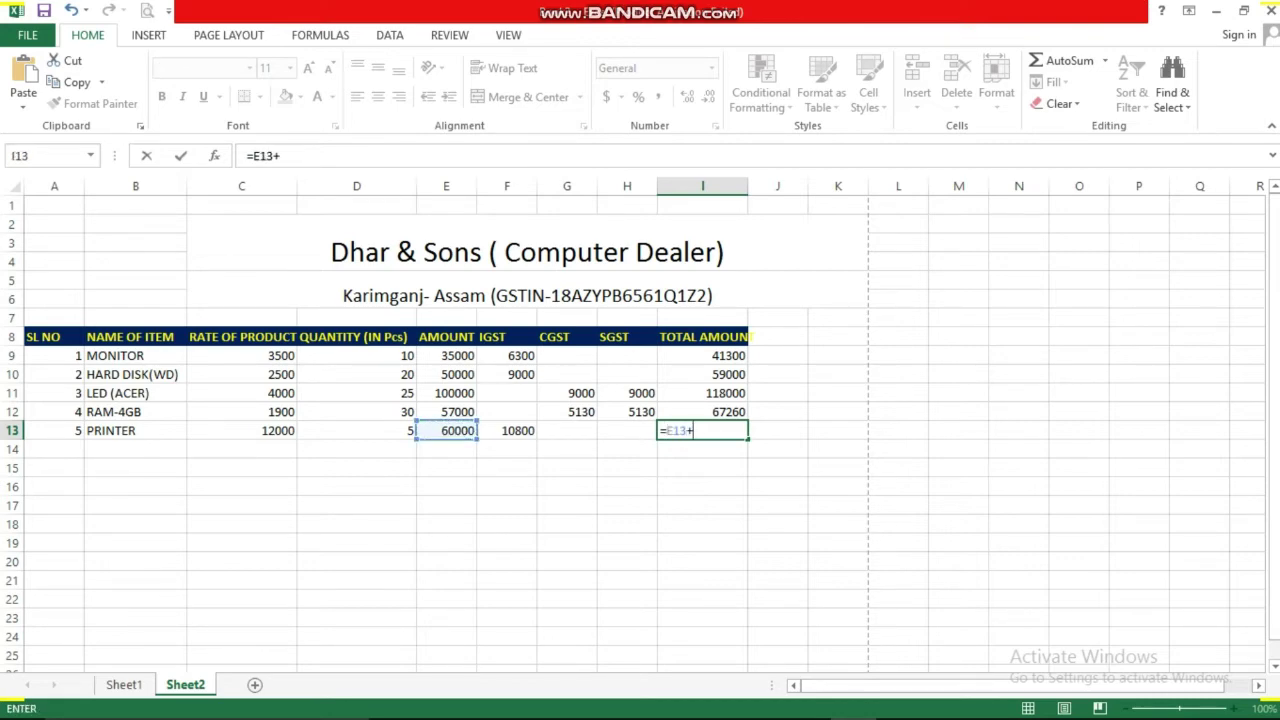
pyautogui.click(506, 430)
pyautogui.press('Return')
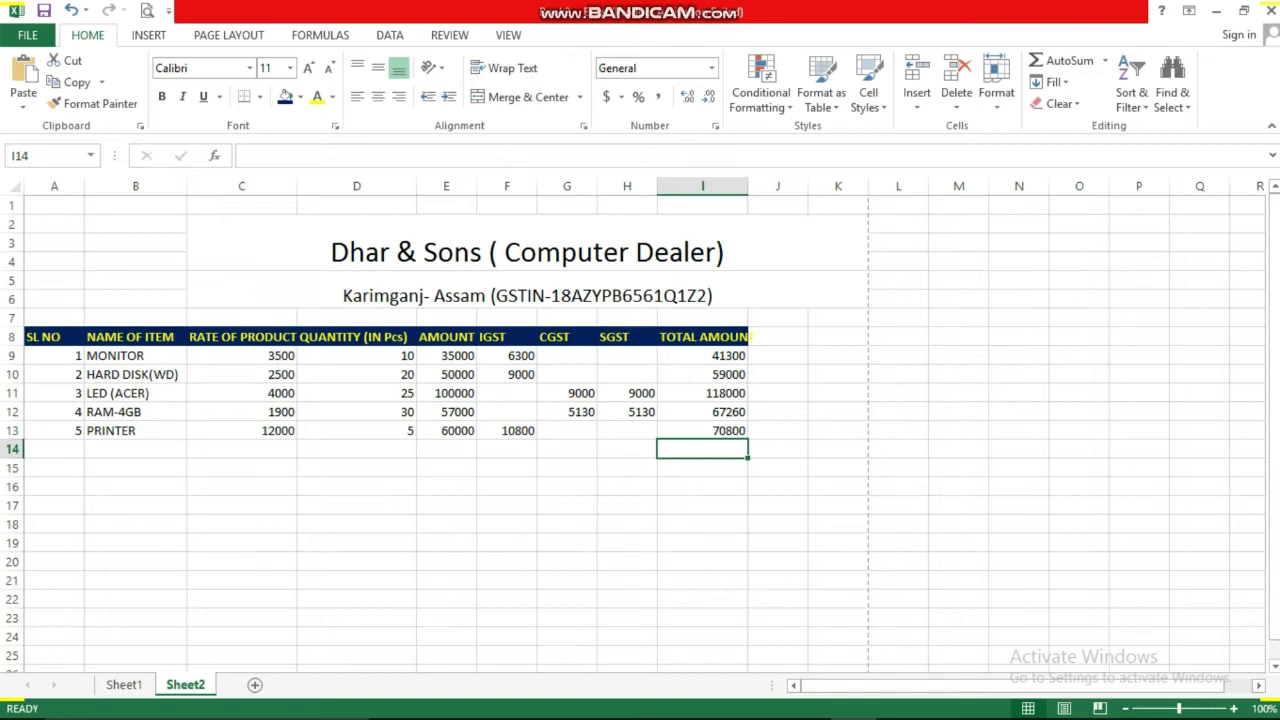
pyautogui.click(446, 449)
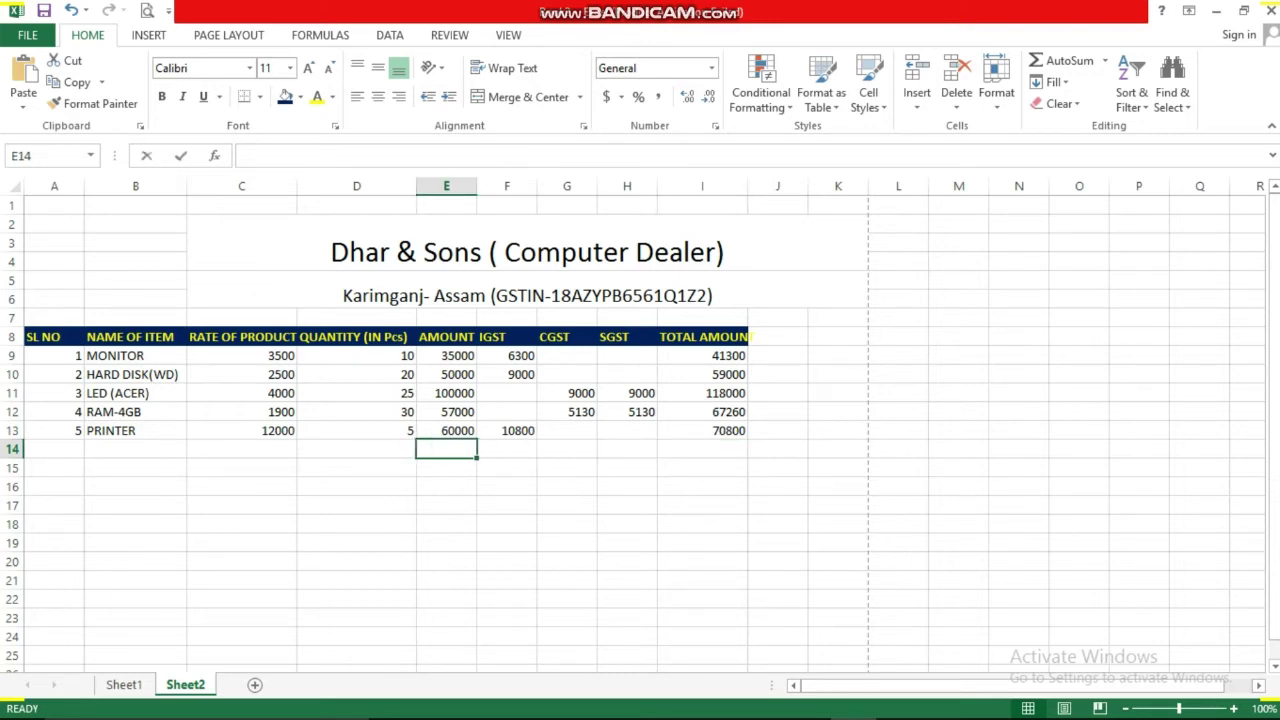
# Label E14 TOTAL and sum the IGST column in F14 (=F9+F10+F13), giving 26100
pyautogui.write('TOTA')
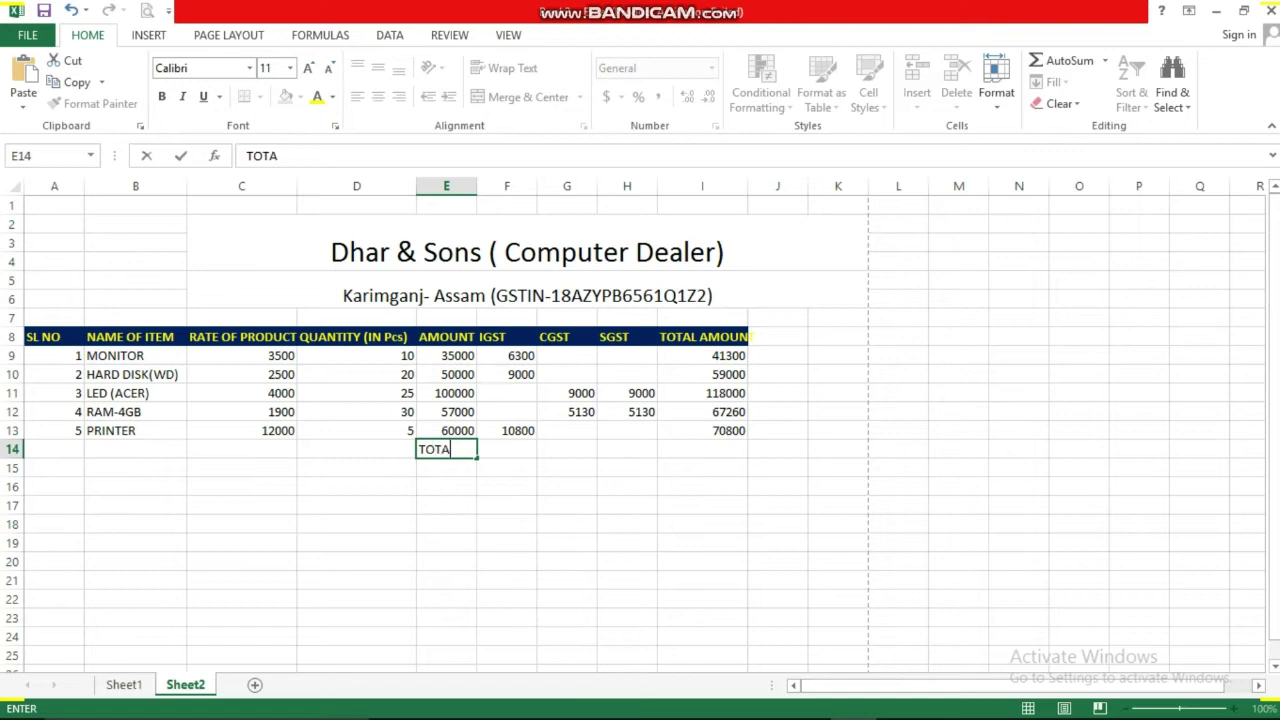
pyautogui.write('L')
pyautogui.press('Tab')
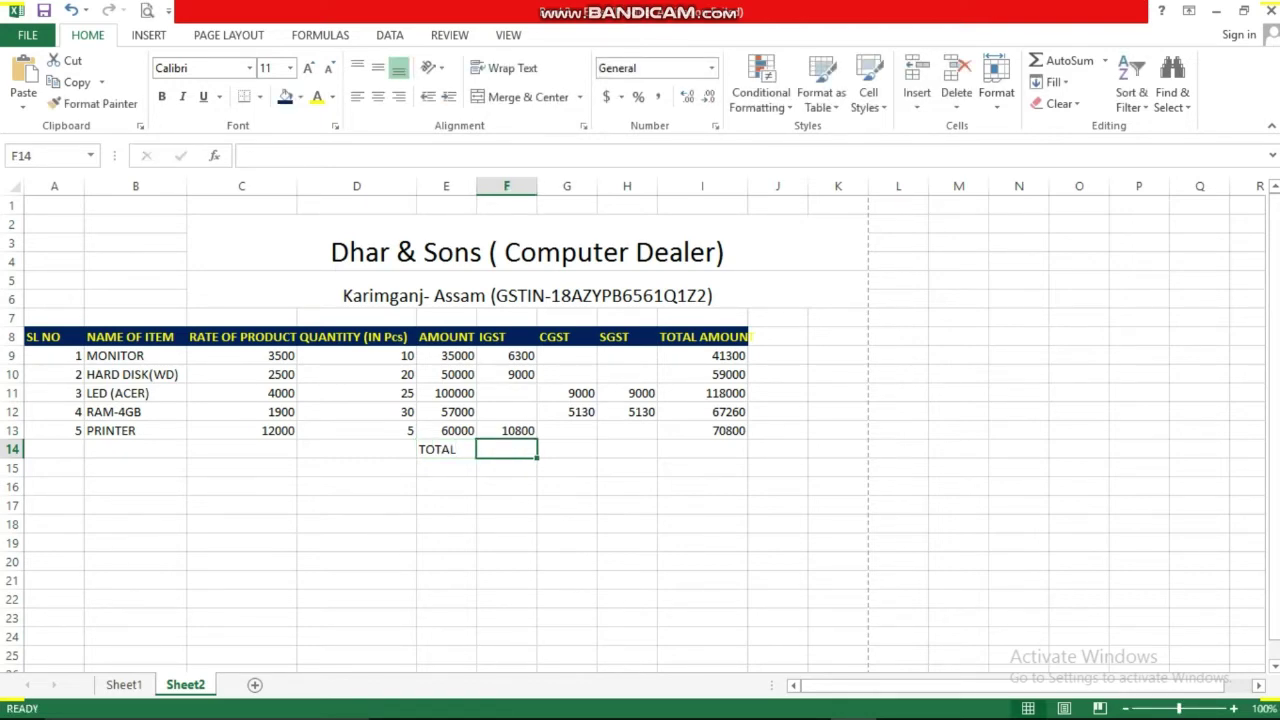
pyautogui.write('=')
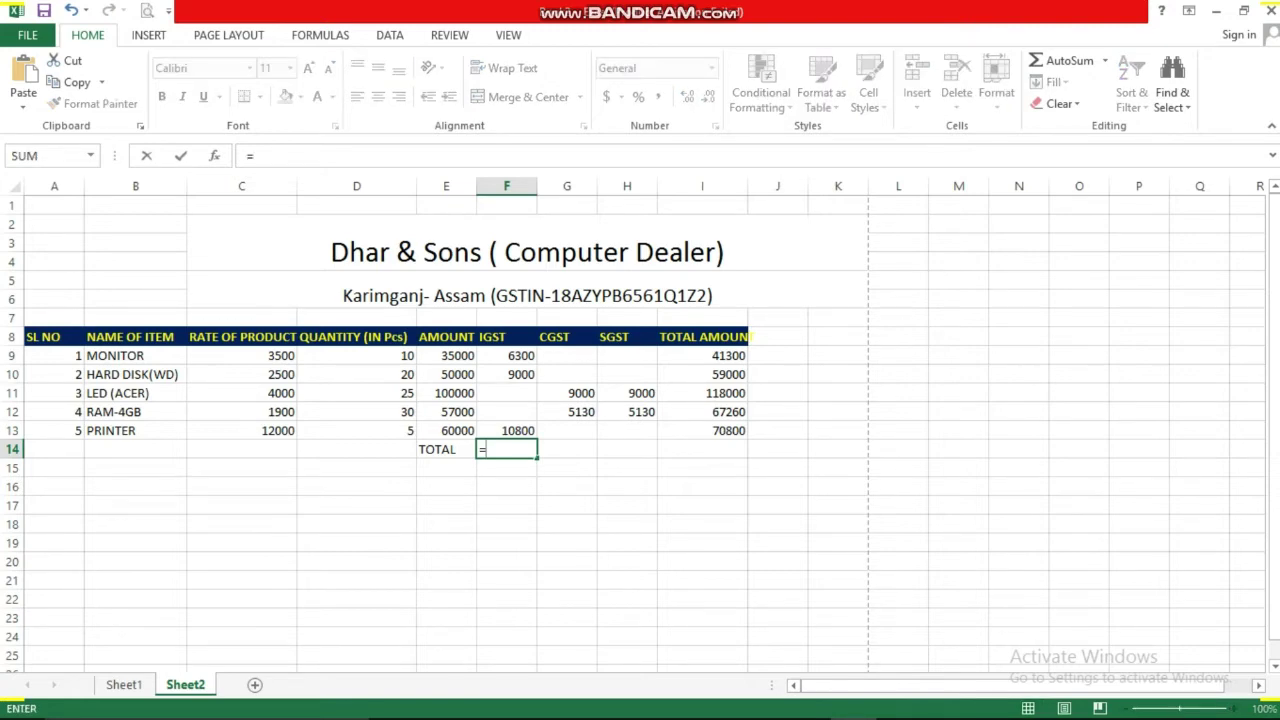
pyautogui.click(506, 355)
pyautogui.write('+')
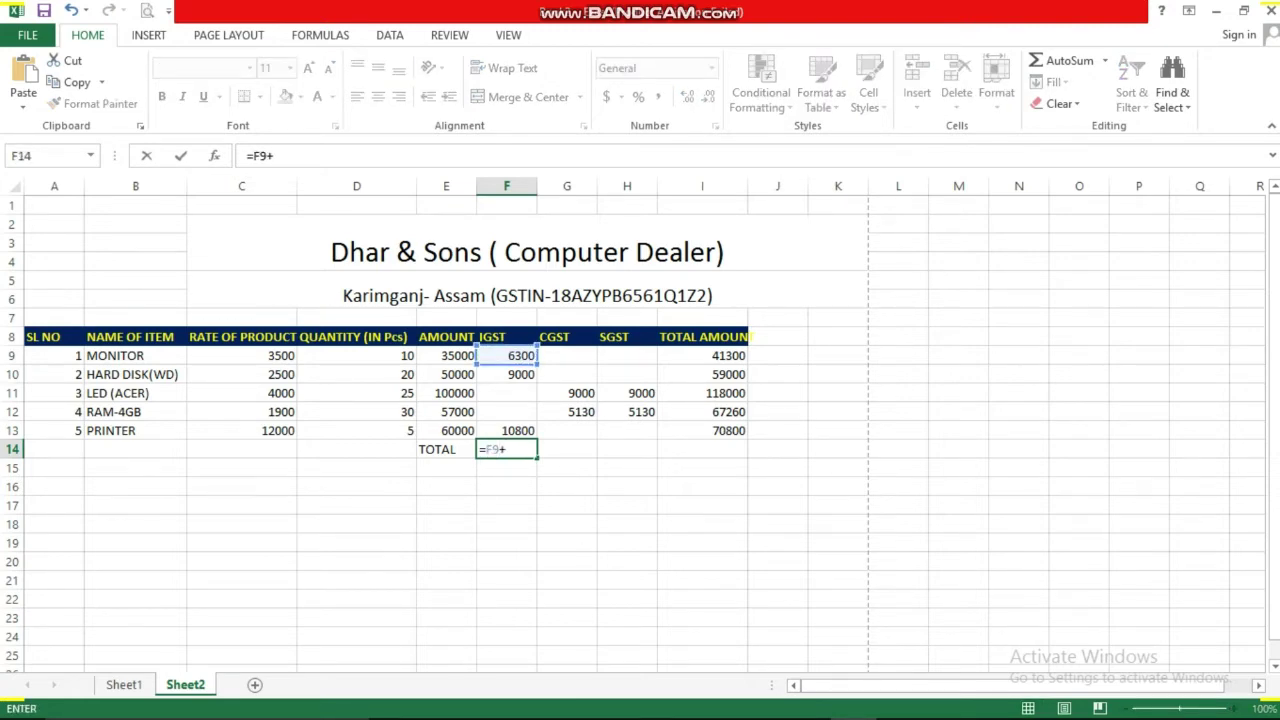
pyautogui.click(506, 374)
pyautogui.write('+')
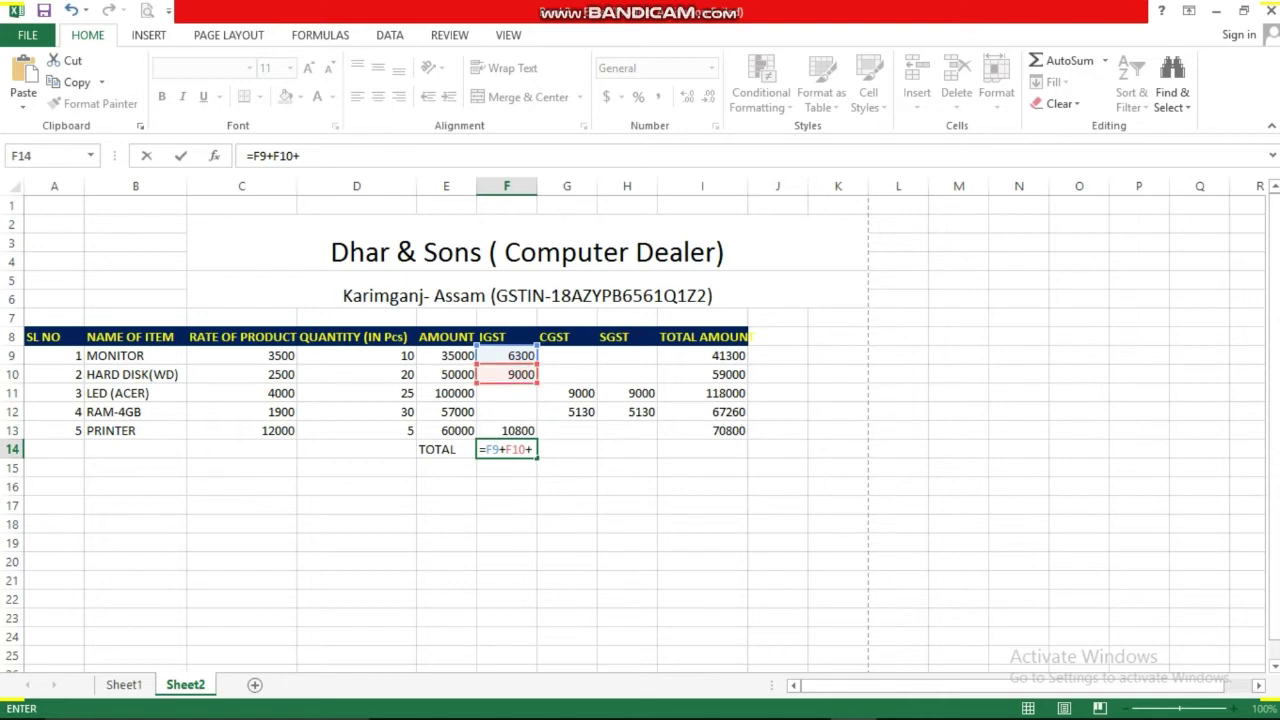
pyautogui.click(506, 430)
pyautogui.press('Return')
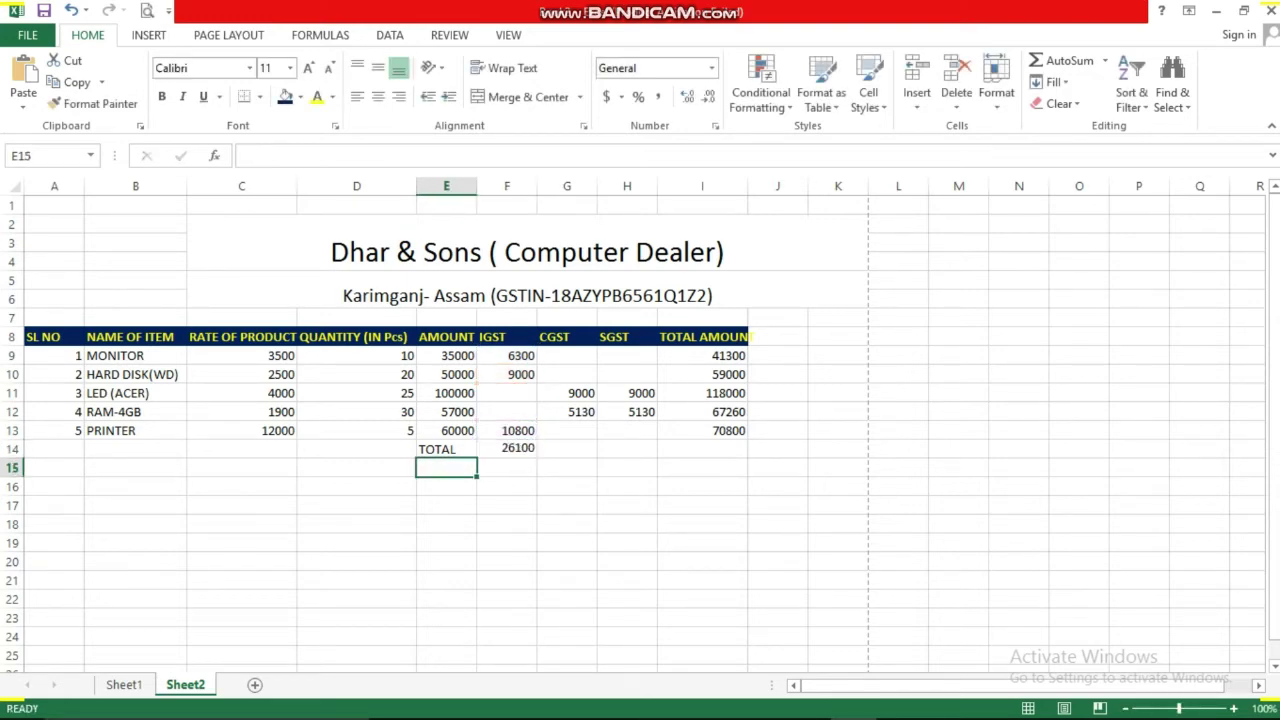
# Sum the CGST column in G14 as =G11+G12, giving 14130
pyautogui.doubleClick(566, 449)
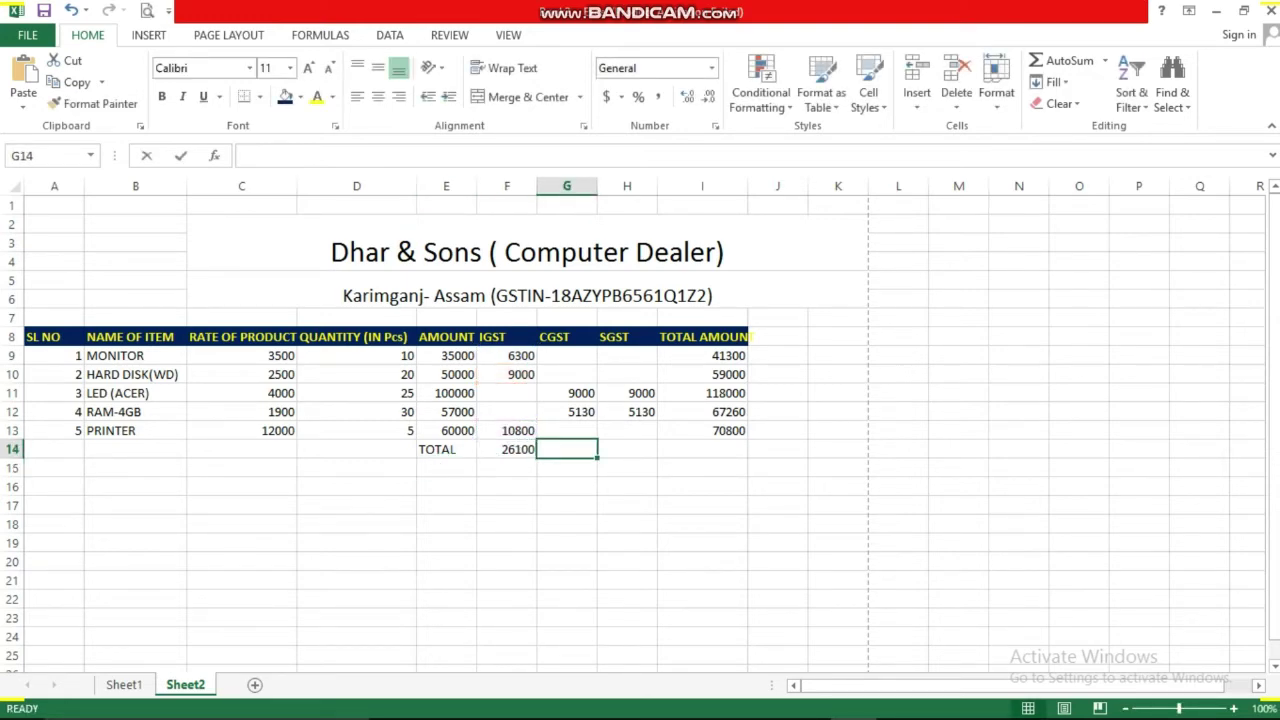
pyautogui.write('=')
pyautogui.click(566, 393)
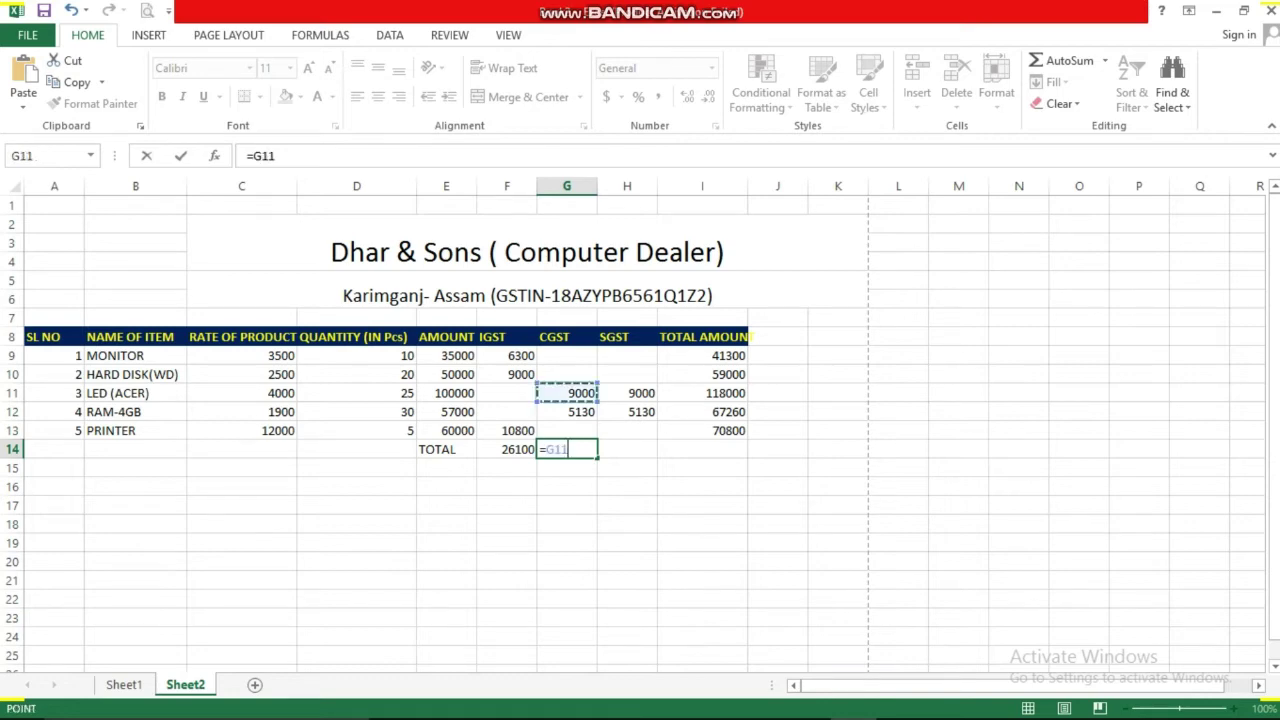
pyautogui.write('+')
pyautogui.click(566, 411)
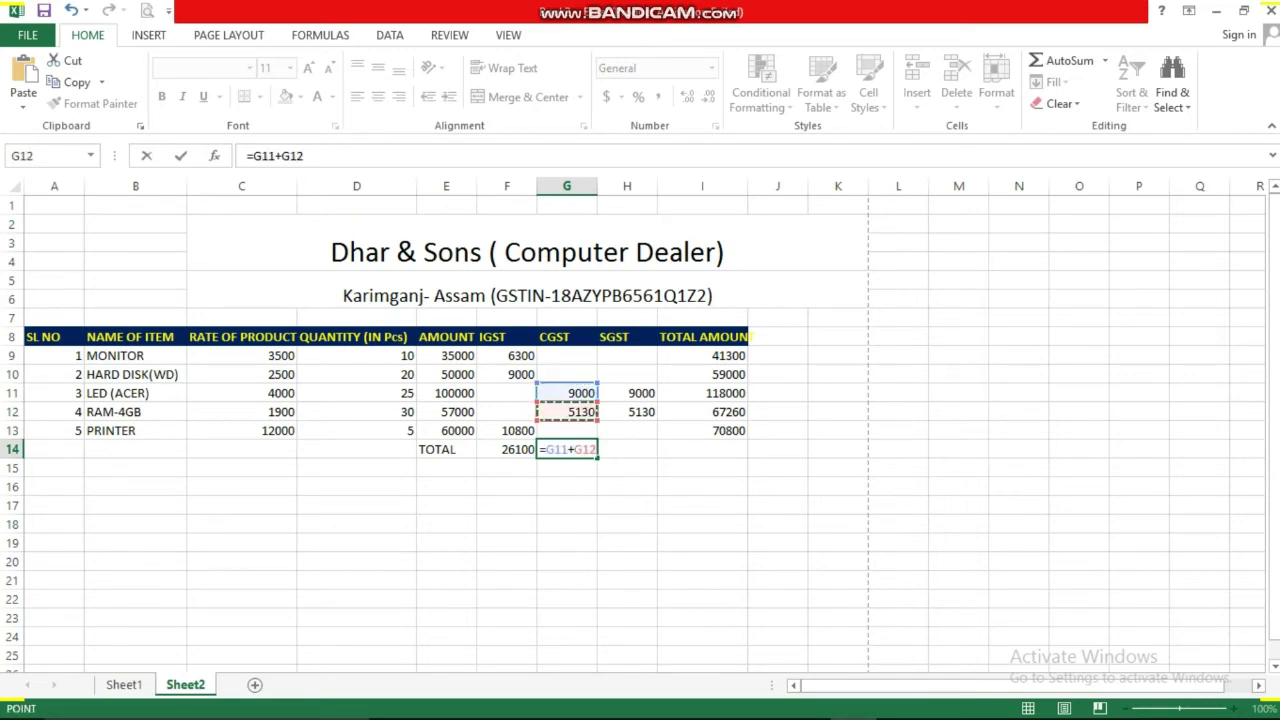
pyautogui.press('Return')
# Sum the SGST column in H14 as =H11+H12, giving 14130
pyautogui.click(627, 449)
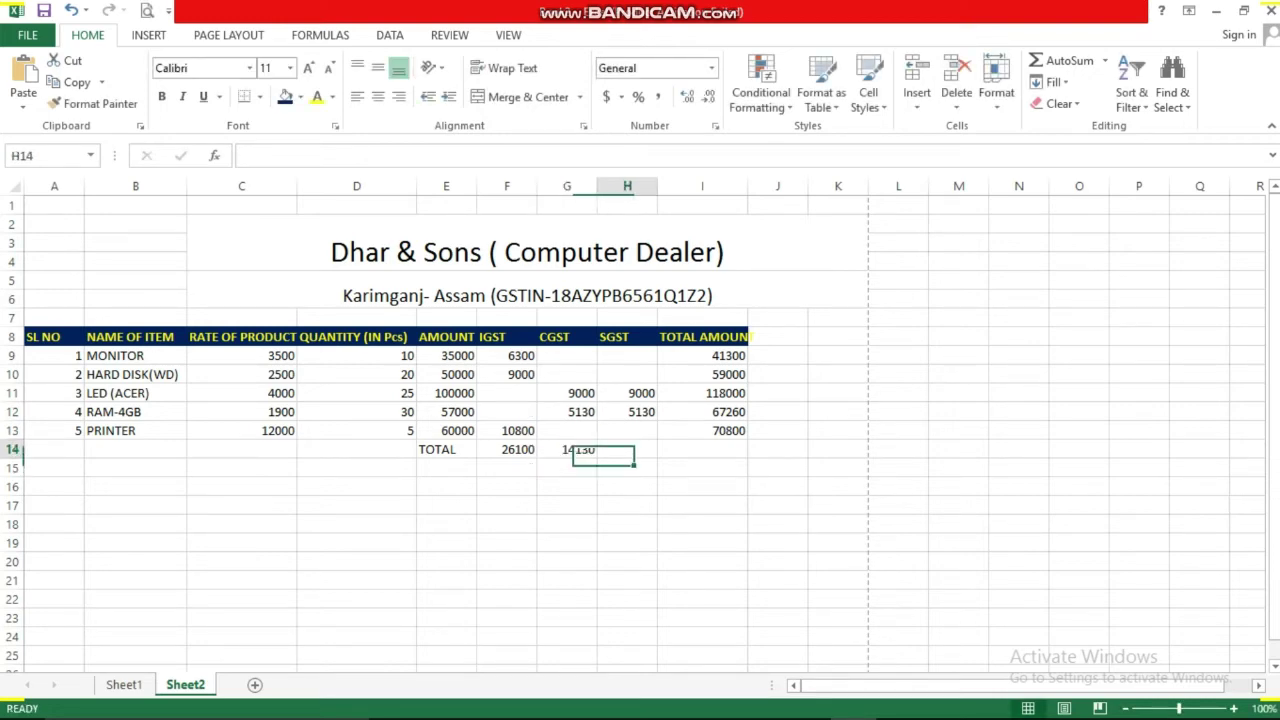
pyautogui.write('=')
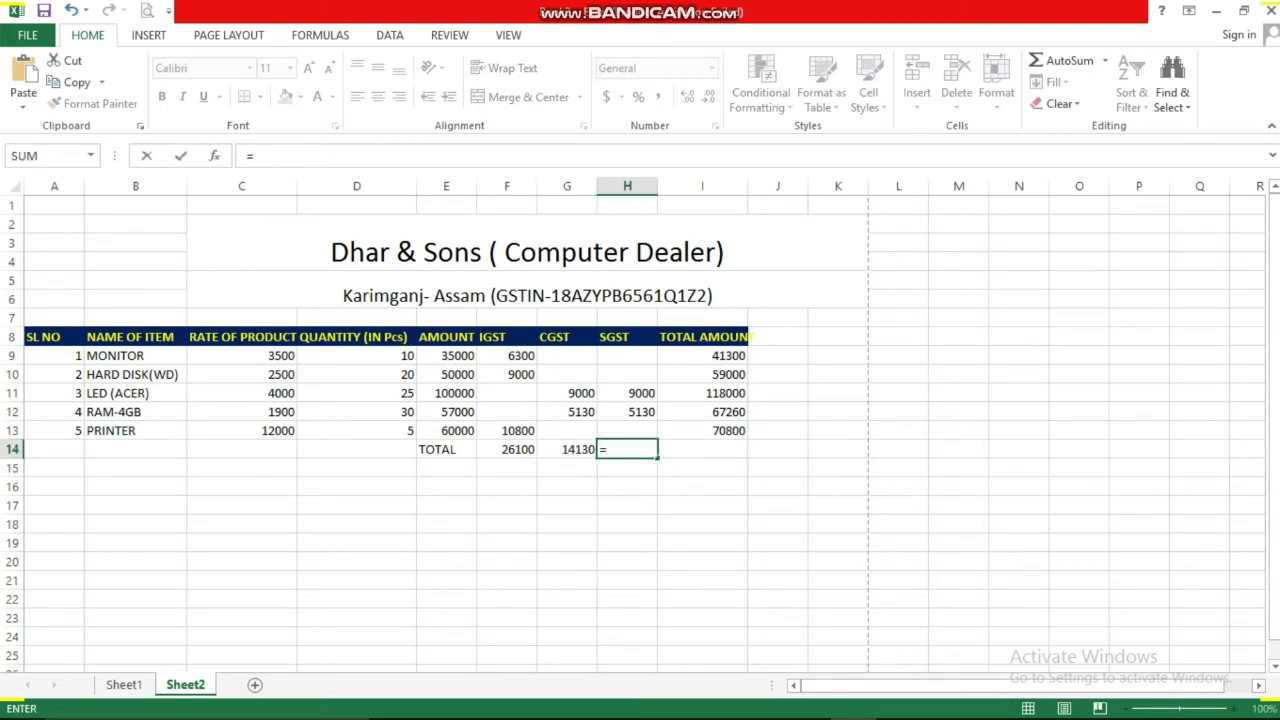
pyautogui.click(627, 393)
pyautogui.write('+')
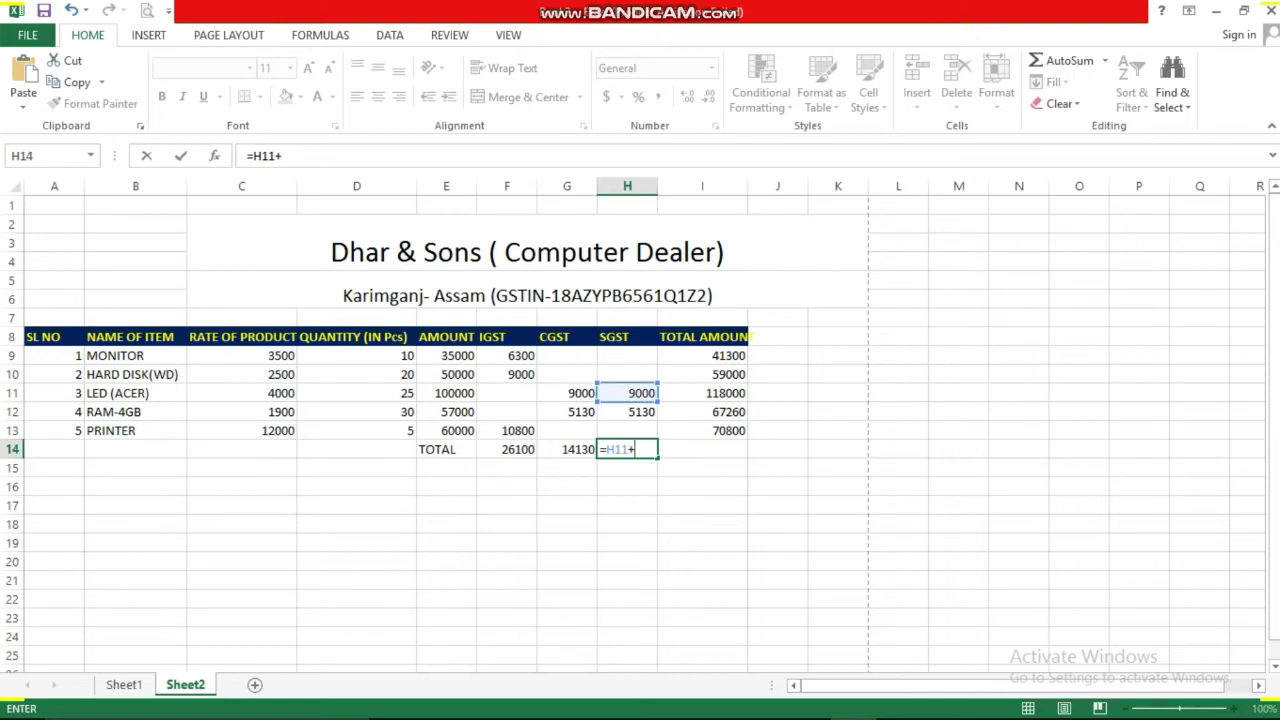
pyautogui.press('F2')
pyautogui.write('H12')
pyautogui.press('Return')
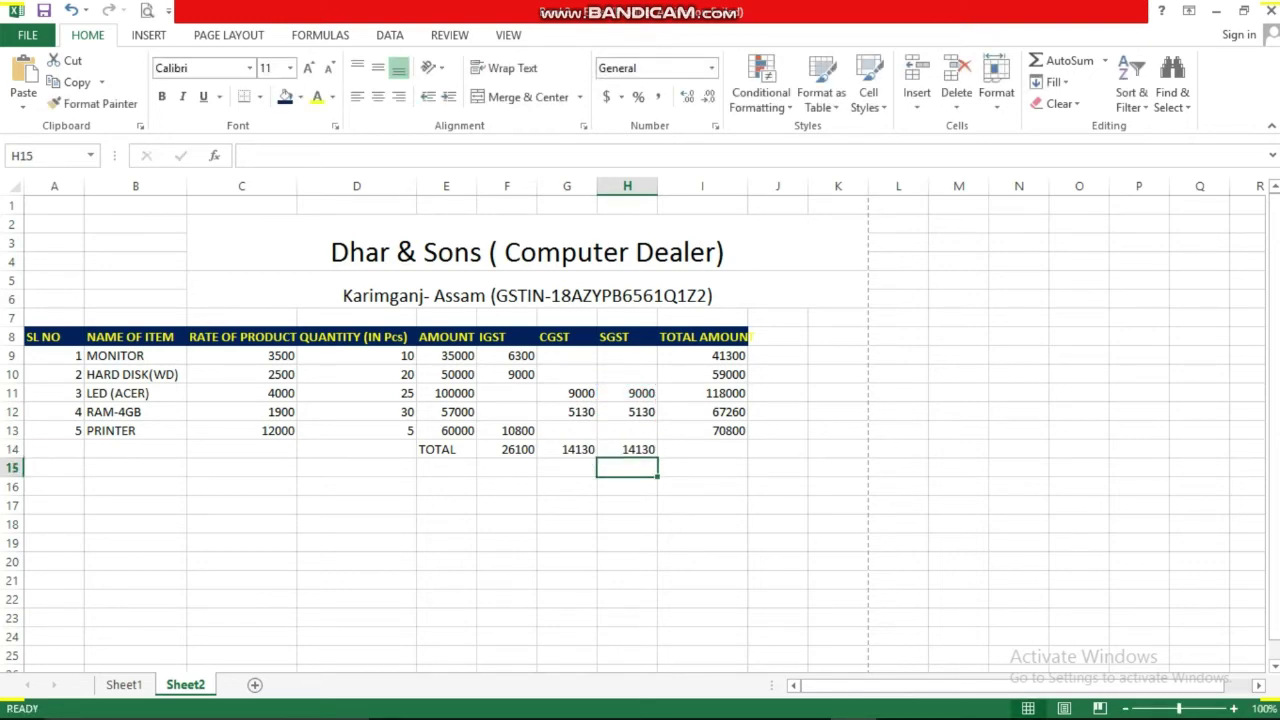
# Add all five row totals into I14 for a grand total of 356360
pyautogui.click(702, 449)
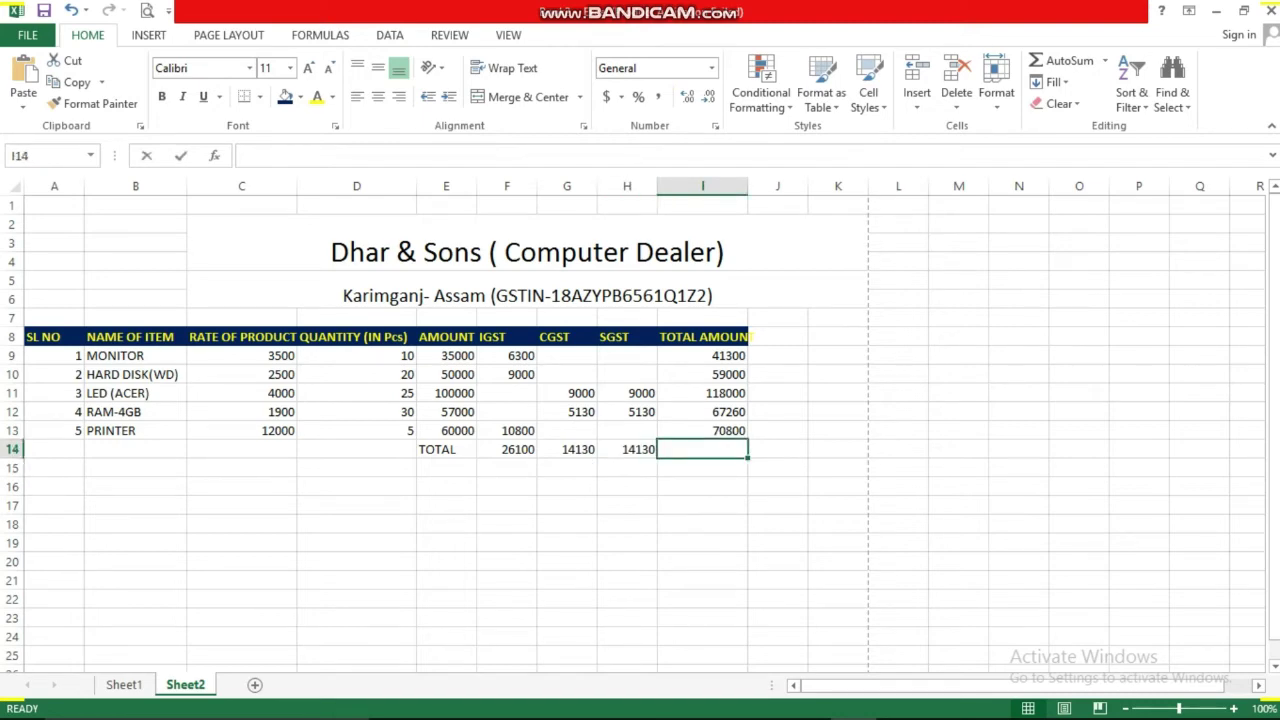
pyautogui.write('=')
pyautogui.click(702, 355)
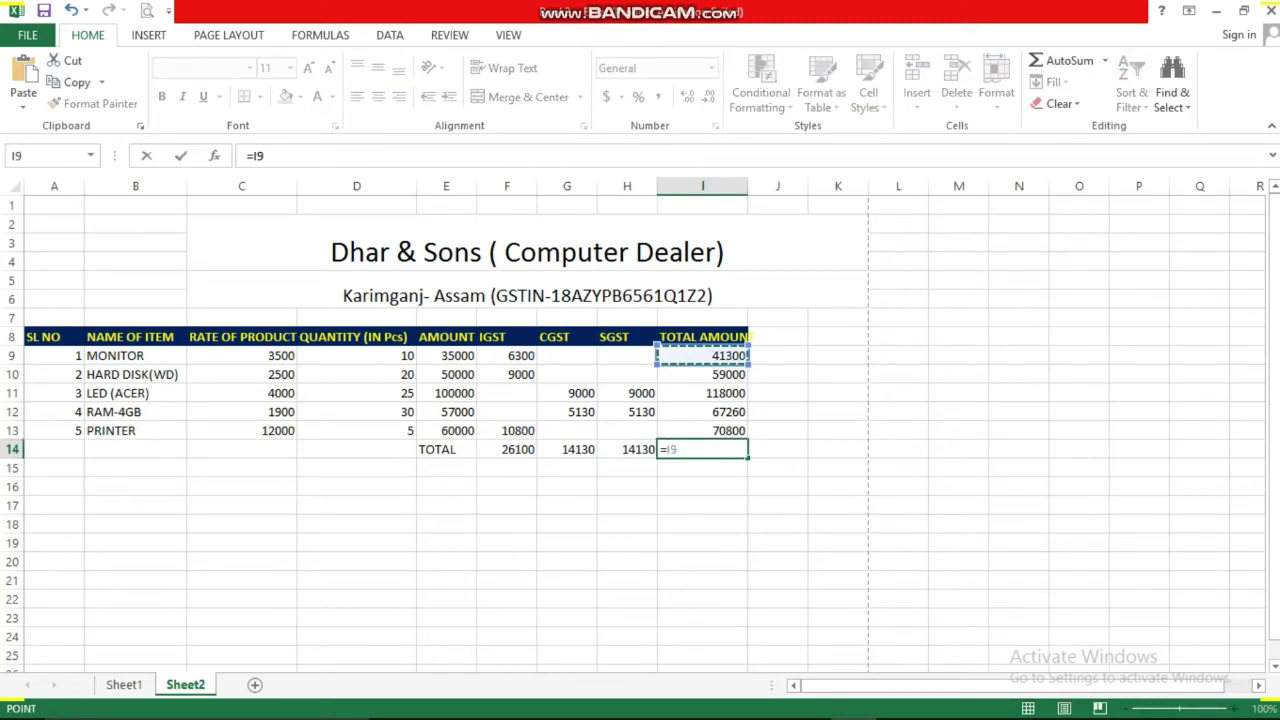
pyautogui.write('+')
pyautogui.click(702, 374)
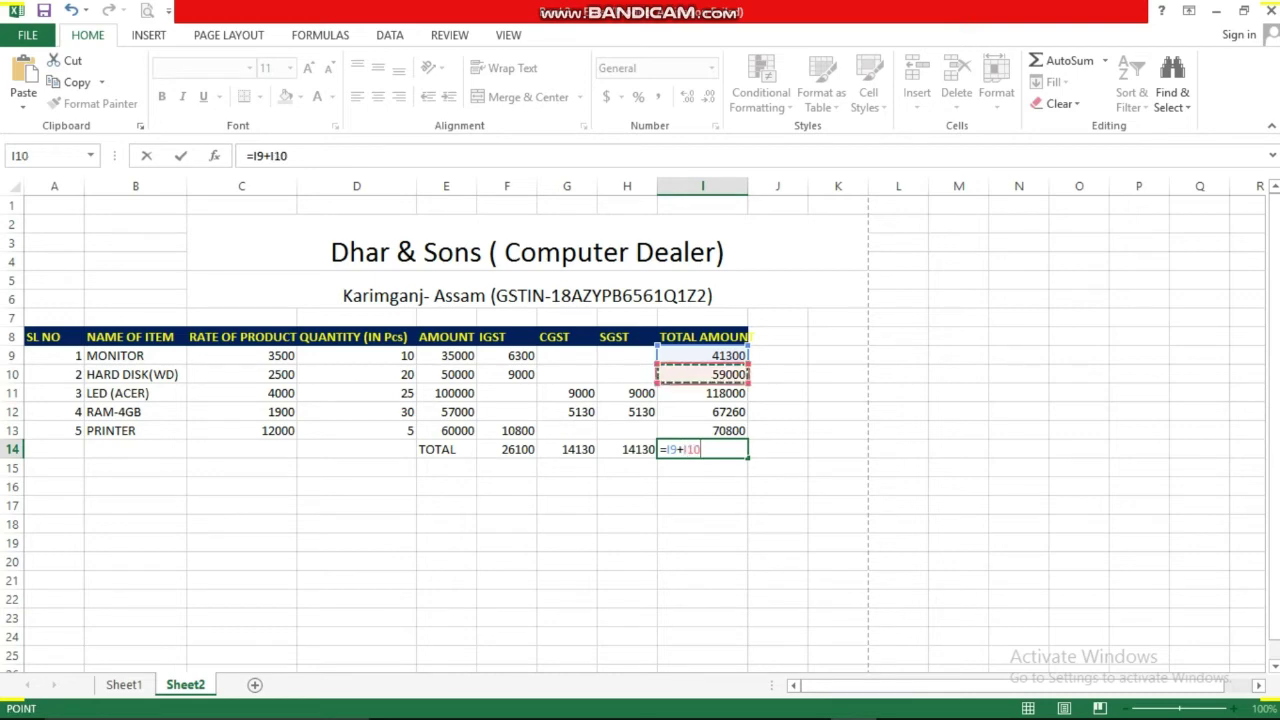
pyautogui.write('+')
pyautogui.click(702, 393)
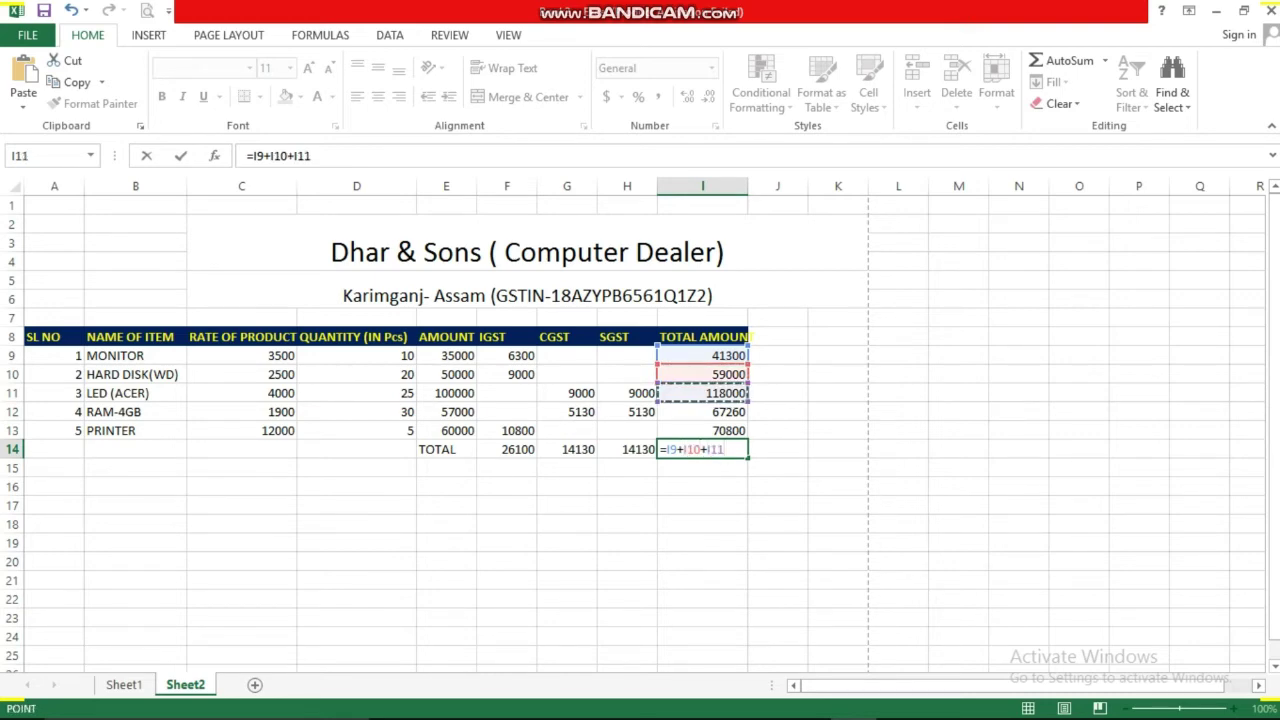
pyautogui.write('+')
pyautogui.click(702, 411)
pyautogui.write('+')
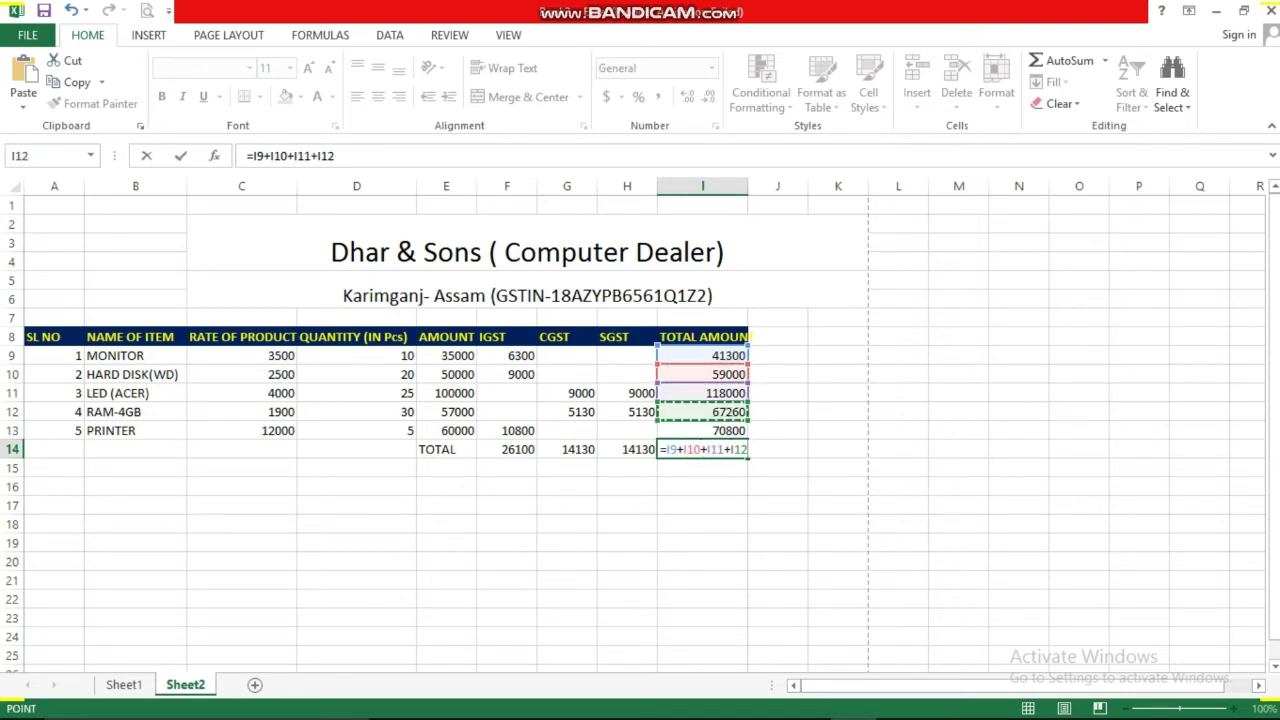
pyautogui.click(702, 430)
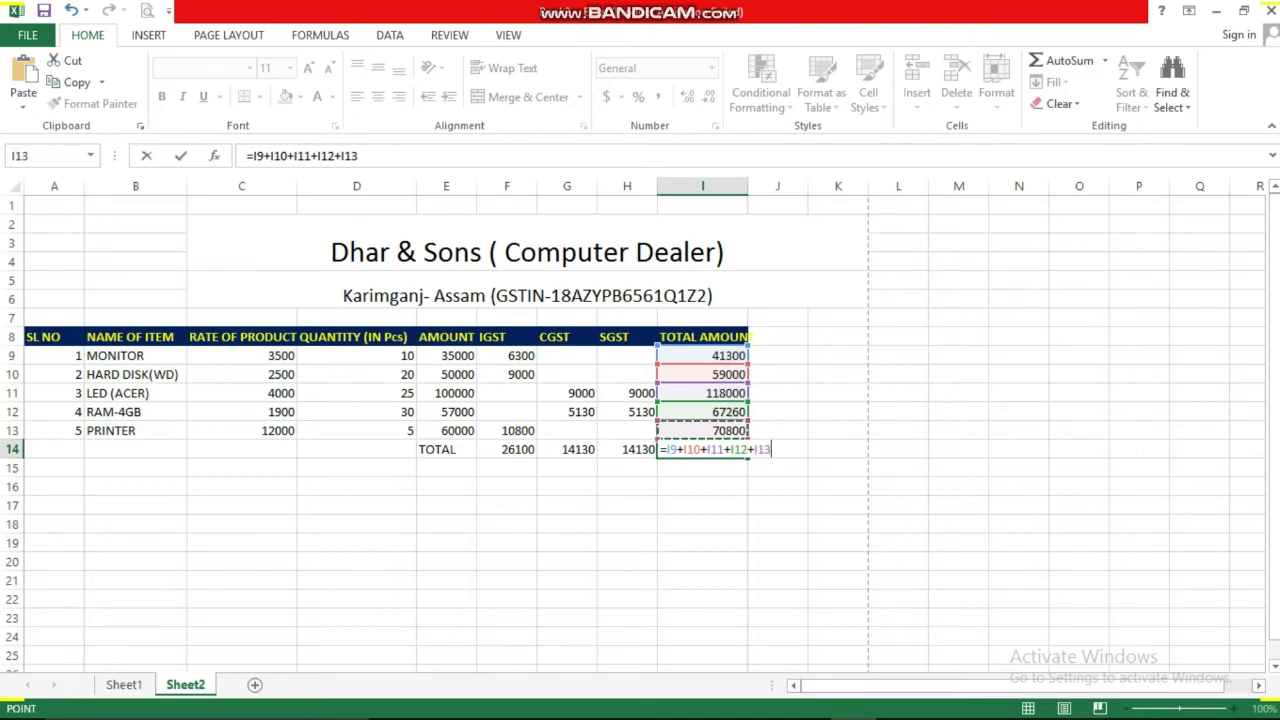
pyautogui.press('Return')
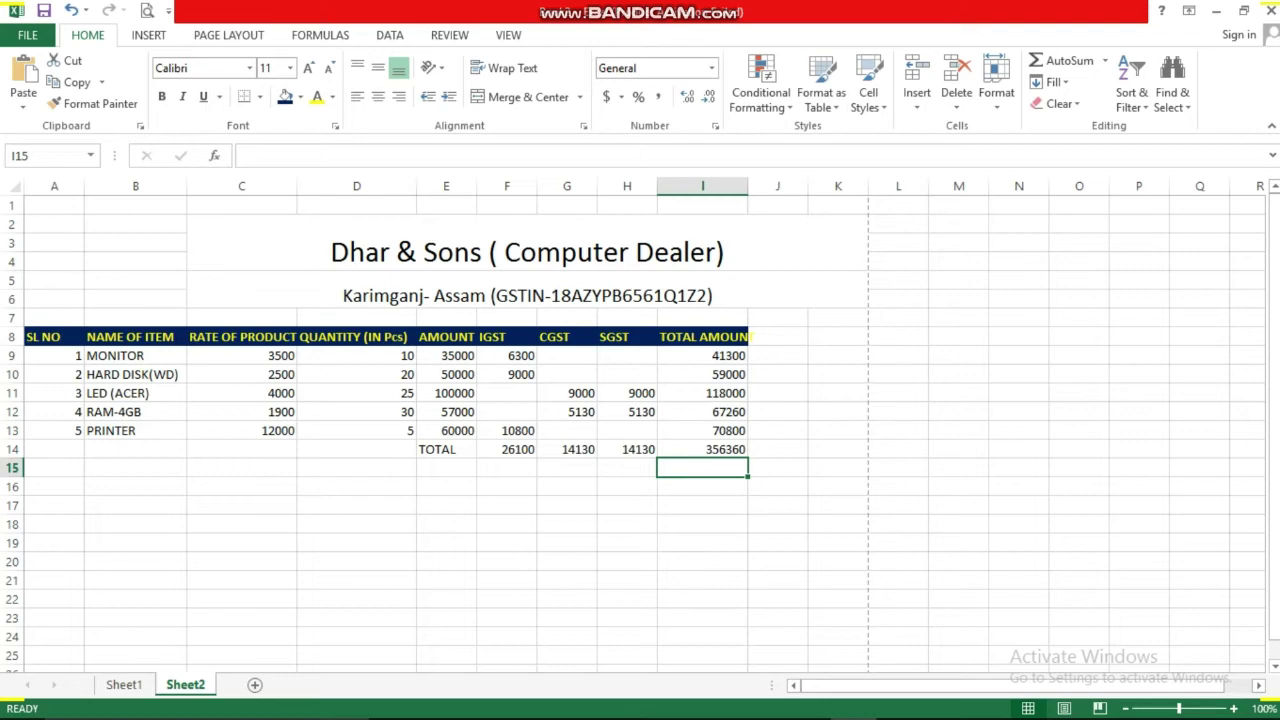
# Set the A9:I14 range to 12-point text
pyautogui.press('Left')
pyautogui.press('Left')
pyautogui.press('Left')
pyautogui.press('Left')
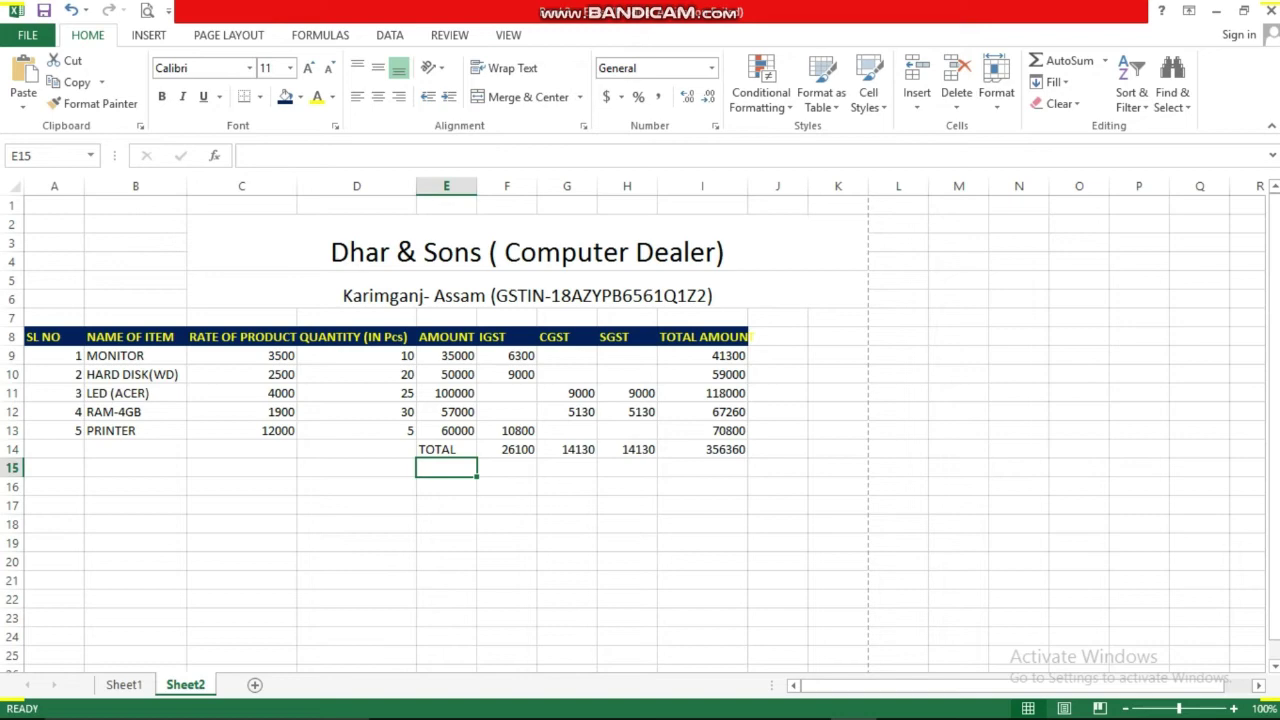
pyautogui.click(54, 355)
pyautogui.moveTo(54, 355); pyautogui.dragTo(702, 449)
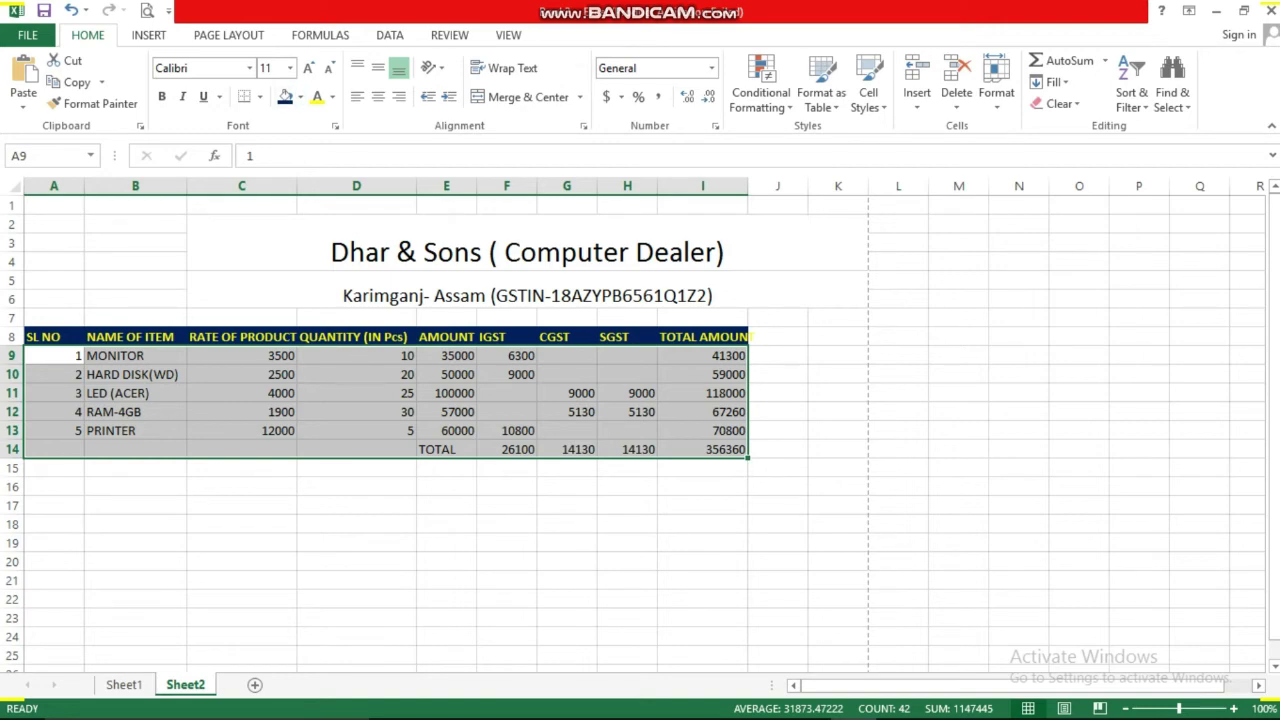
pyautogui.click(308, 68)
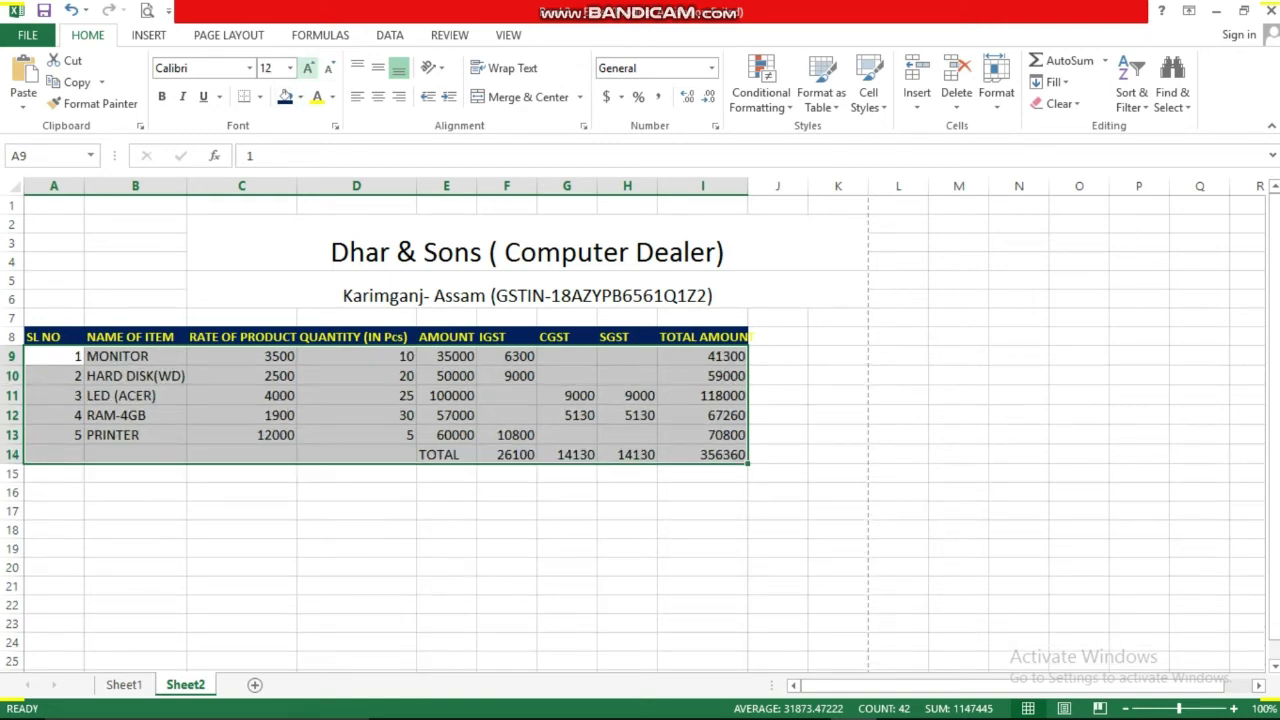
pyautogui.click(308, 68)
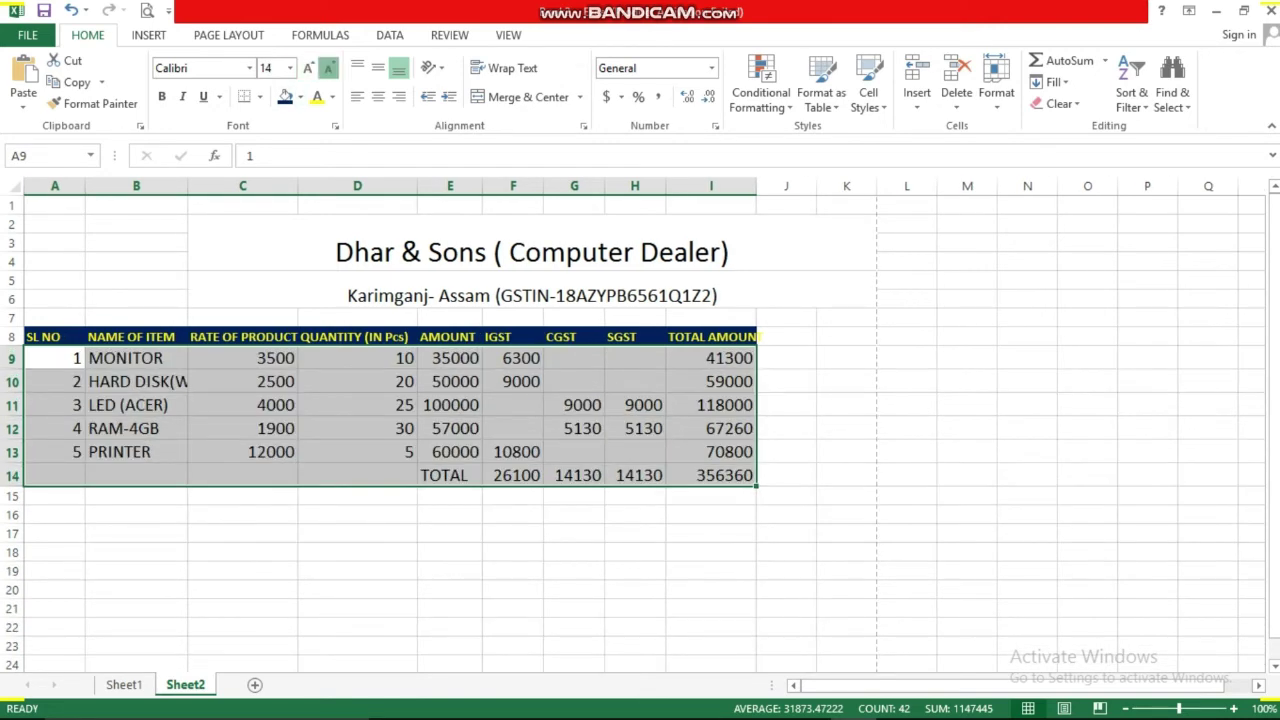
pyautogui.click(329, 68)
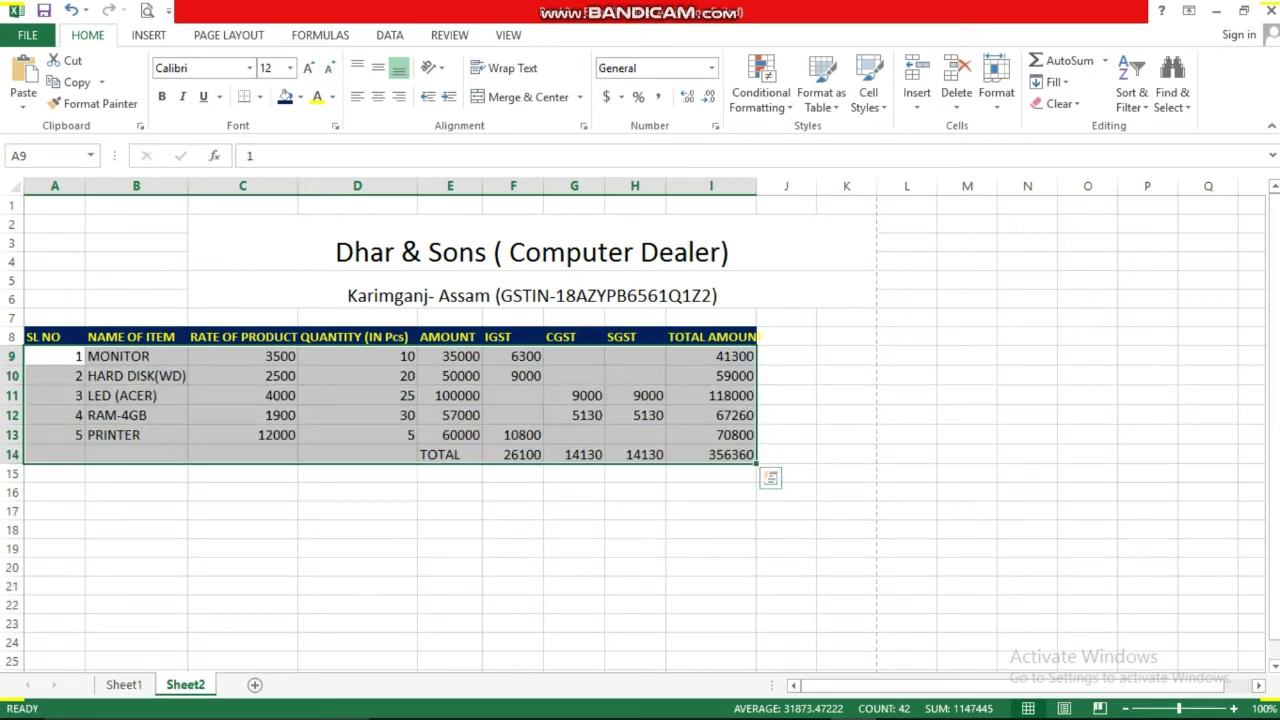
# Format E14:I14 as bold 14-point yellow text on a dark navy fill
pyautogui.click(450, 454)
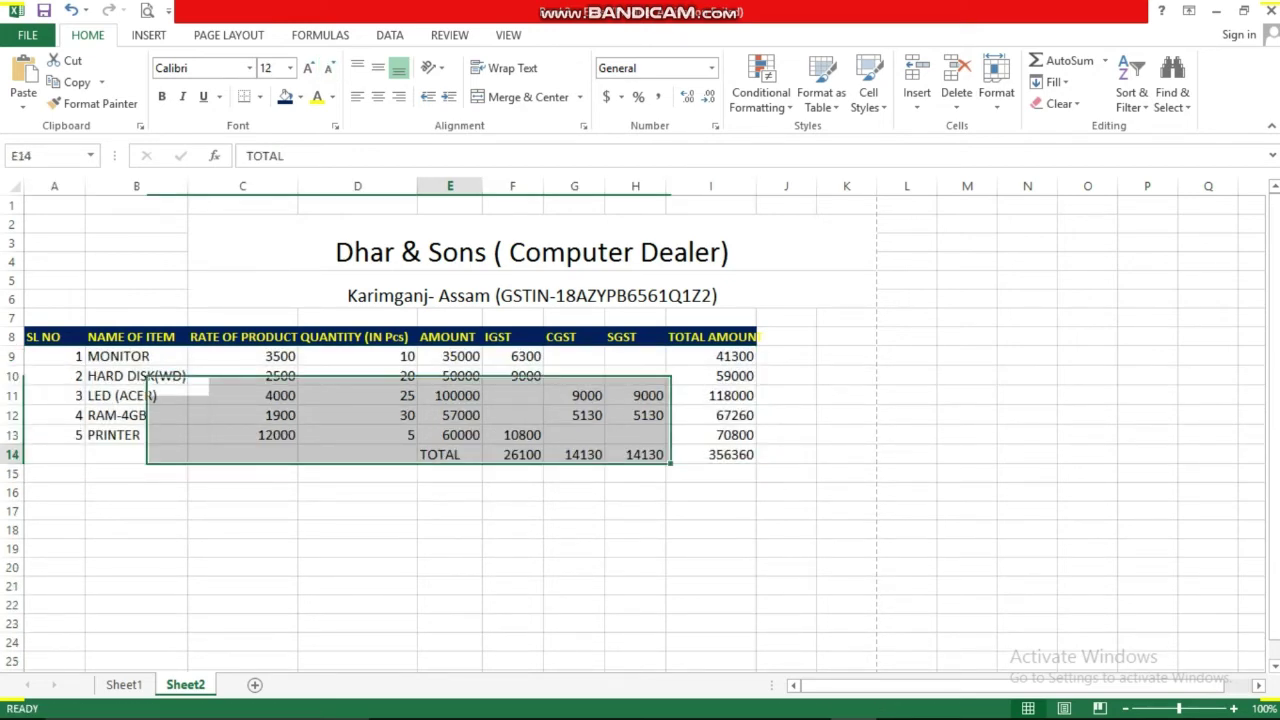
pyautogui.moveTo(450, 454); pyautogui.dragTo(711, 454)
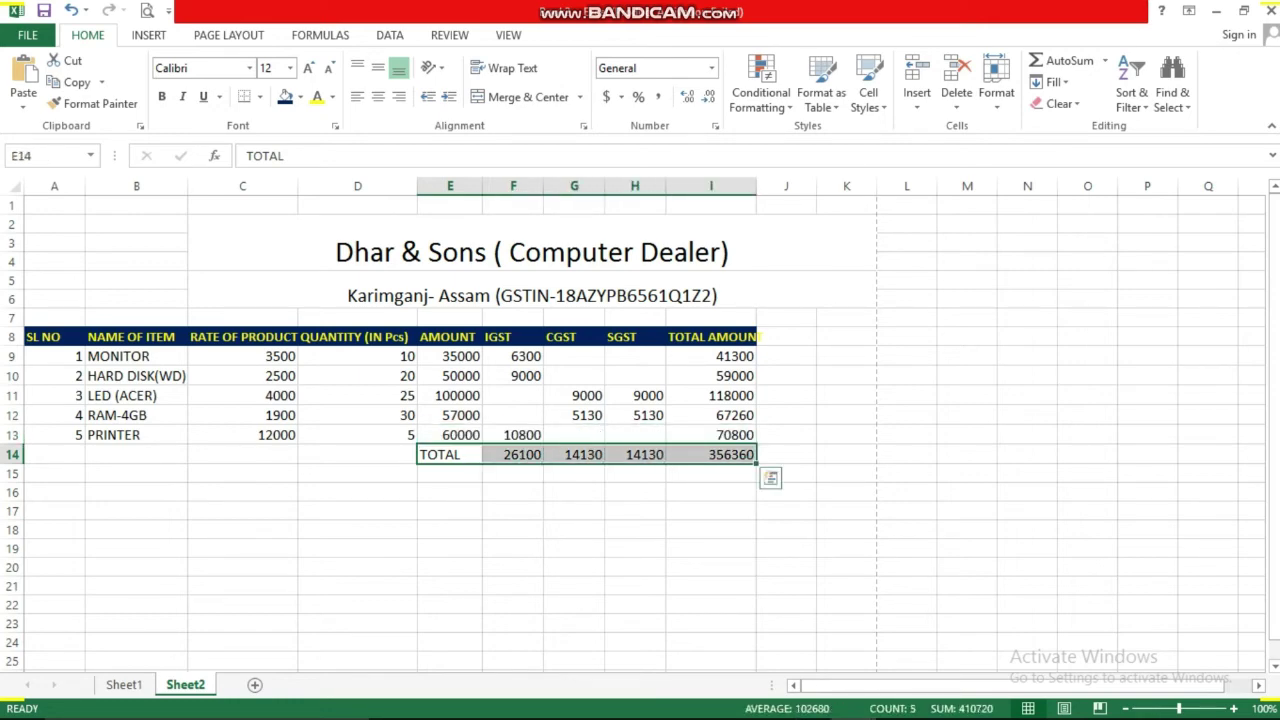
pyautogui.click(308, 68)
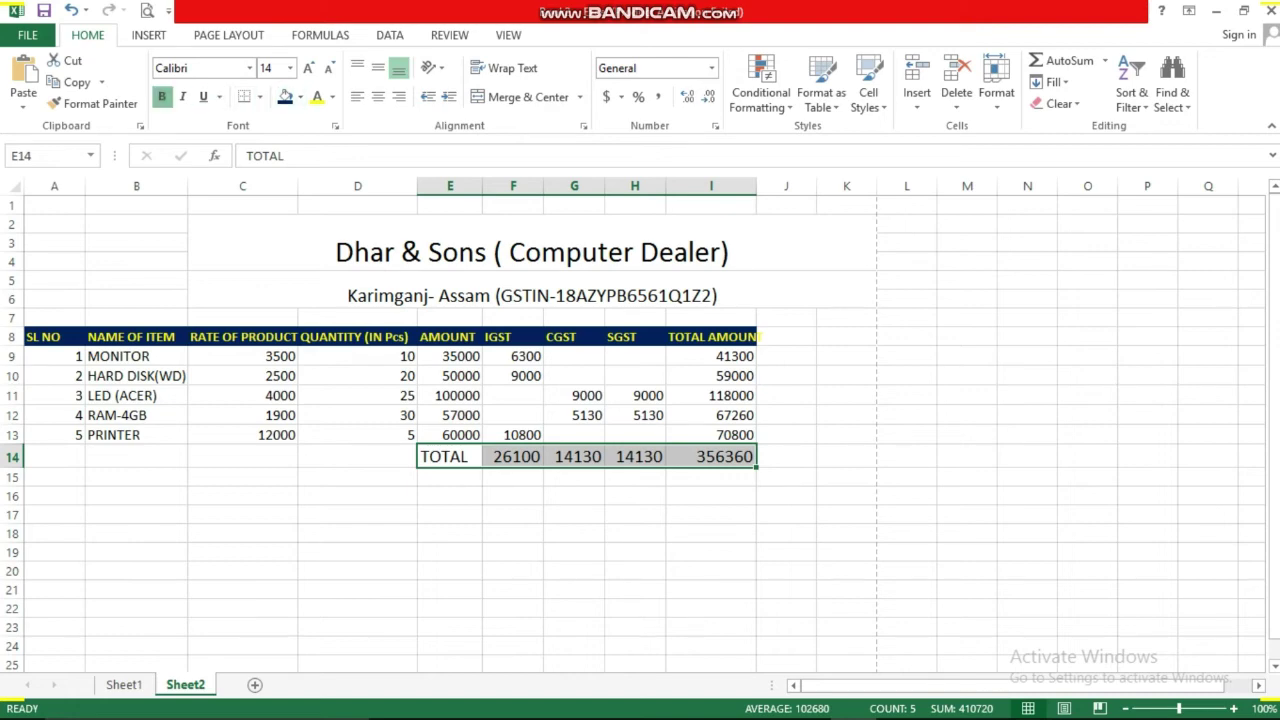
pyautogui.click(162, 97)
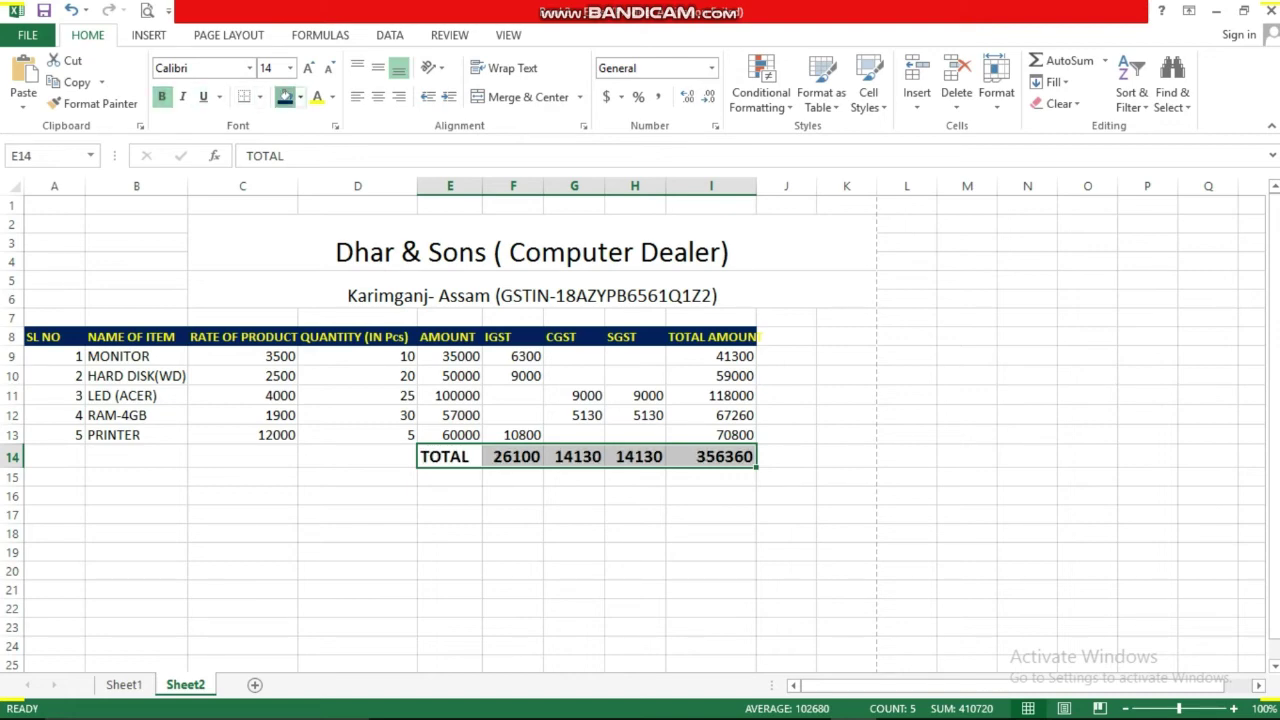
pyautogui.click(285, 97)
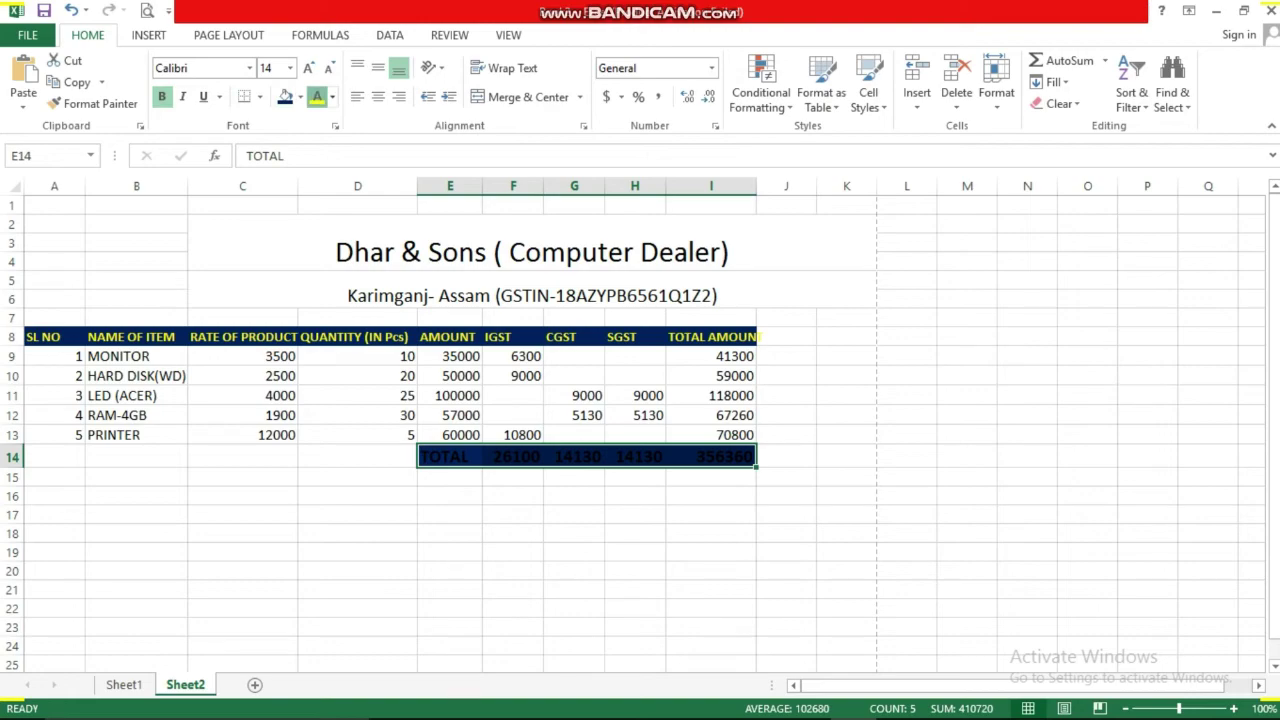
pyautogui.click(317, 97)
pyautogui.click(513, 514)
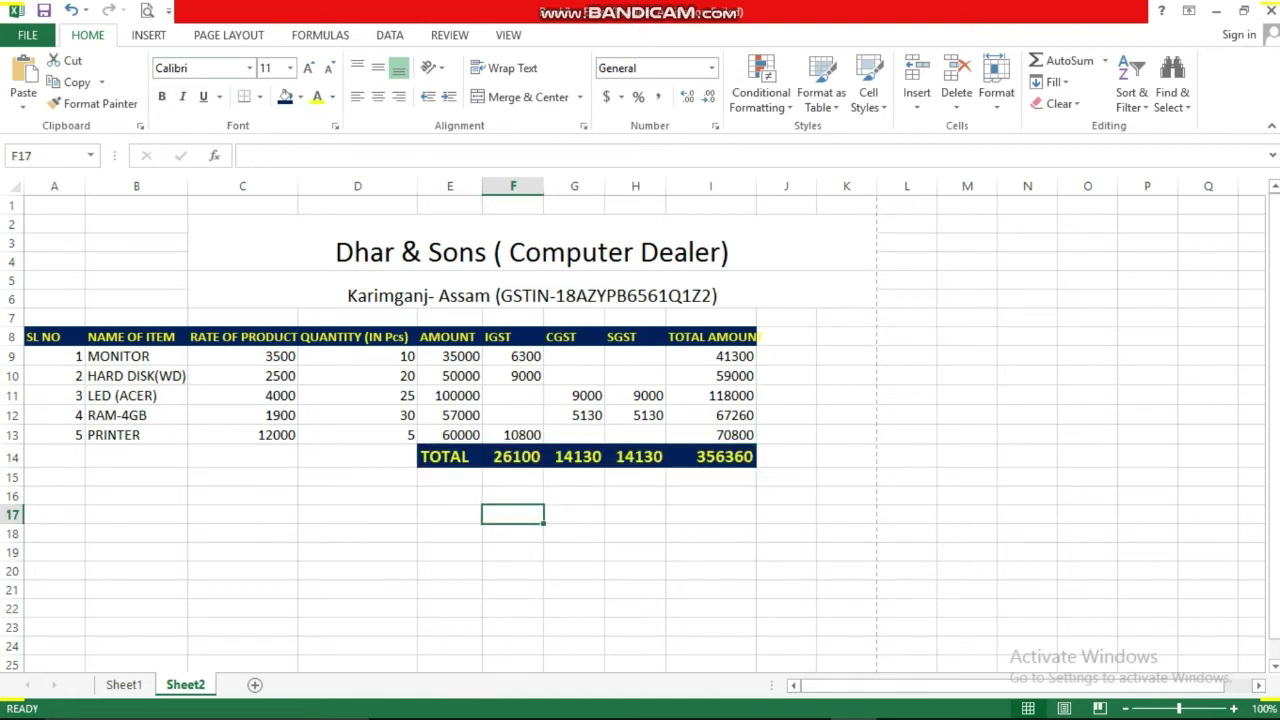
# Open the Save As dialog targeting the Documents folder
pyautogui.click(27, 35)
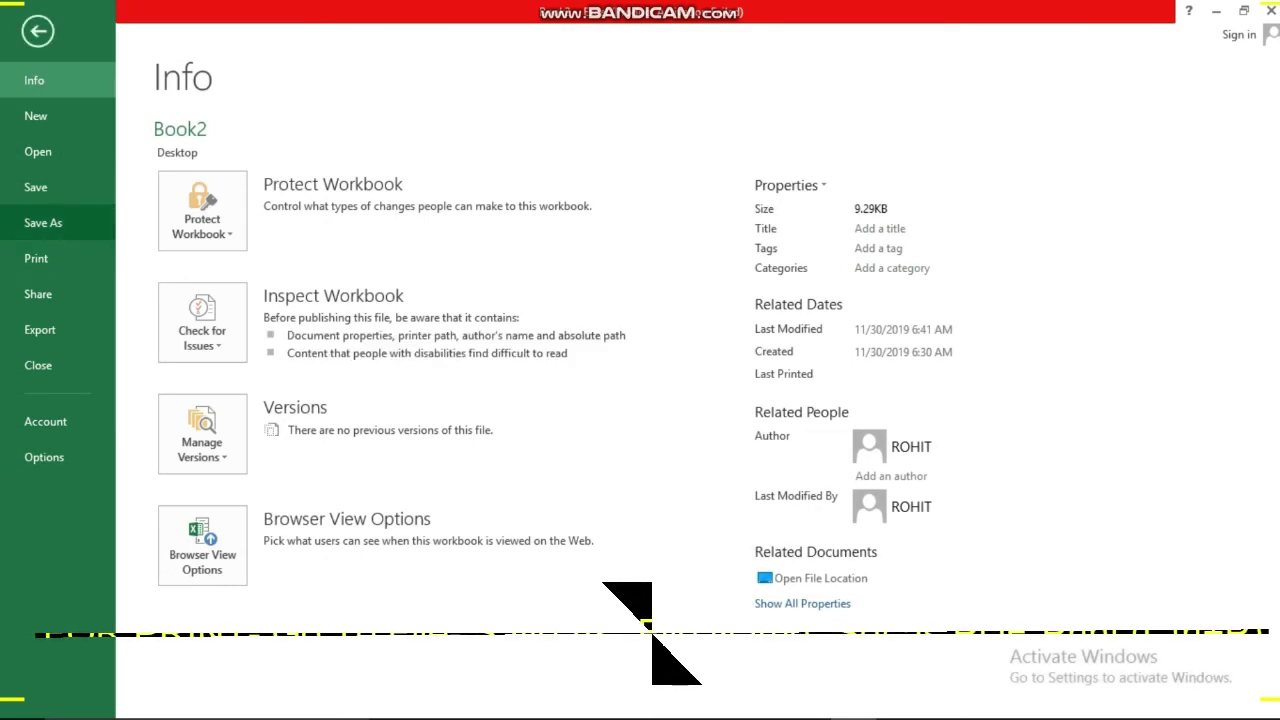
pyautogui.click(43, 222)
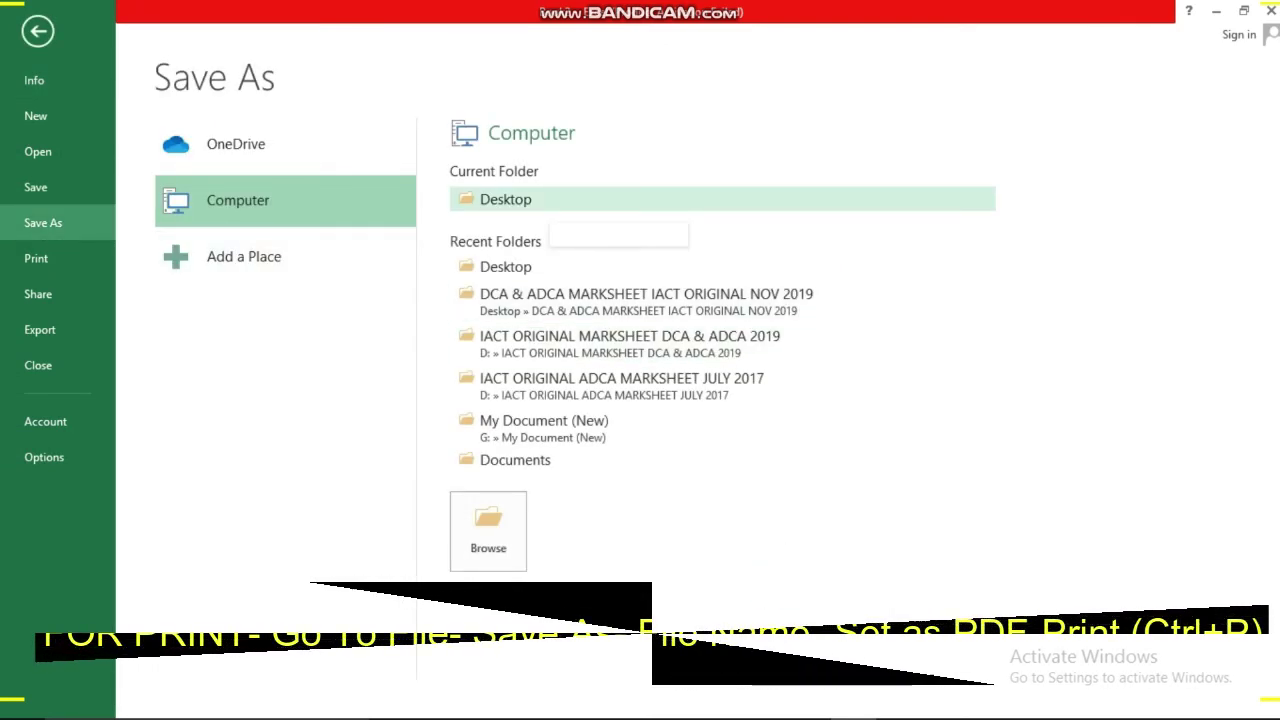
pyautogui.click(505, 199)
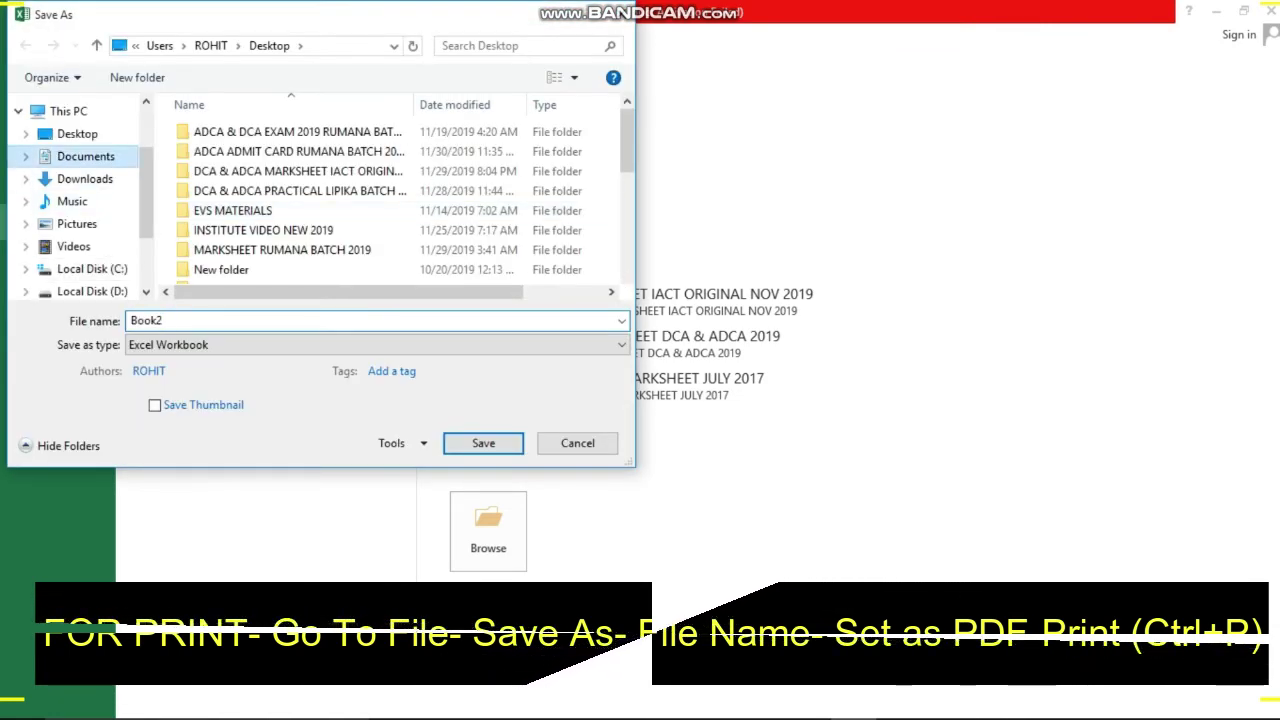
pyautogui.click(86, 156)
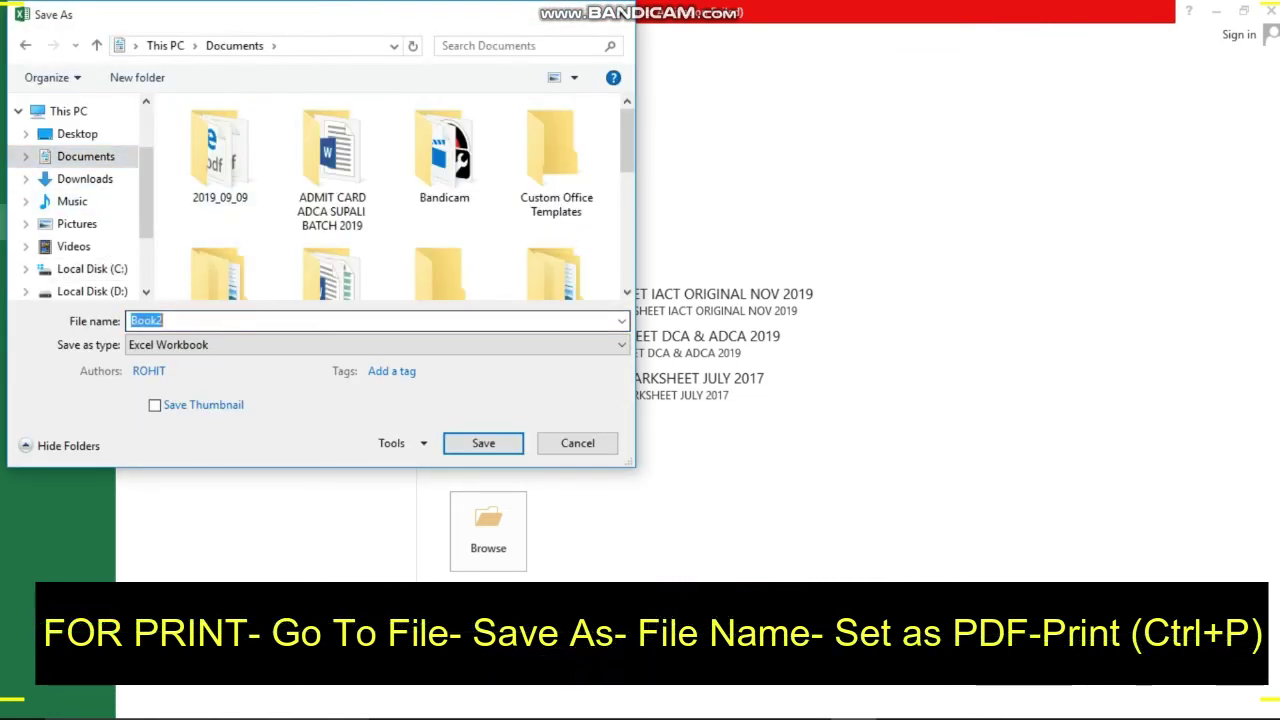
# Name the file STOCK REPORT and set its type to PDF
pyautogui.write('GST ')
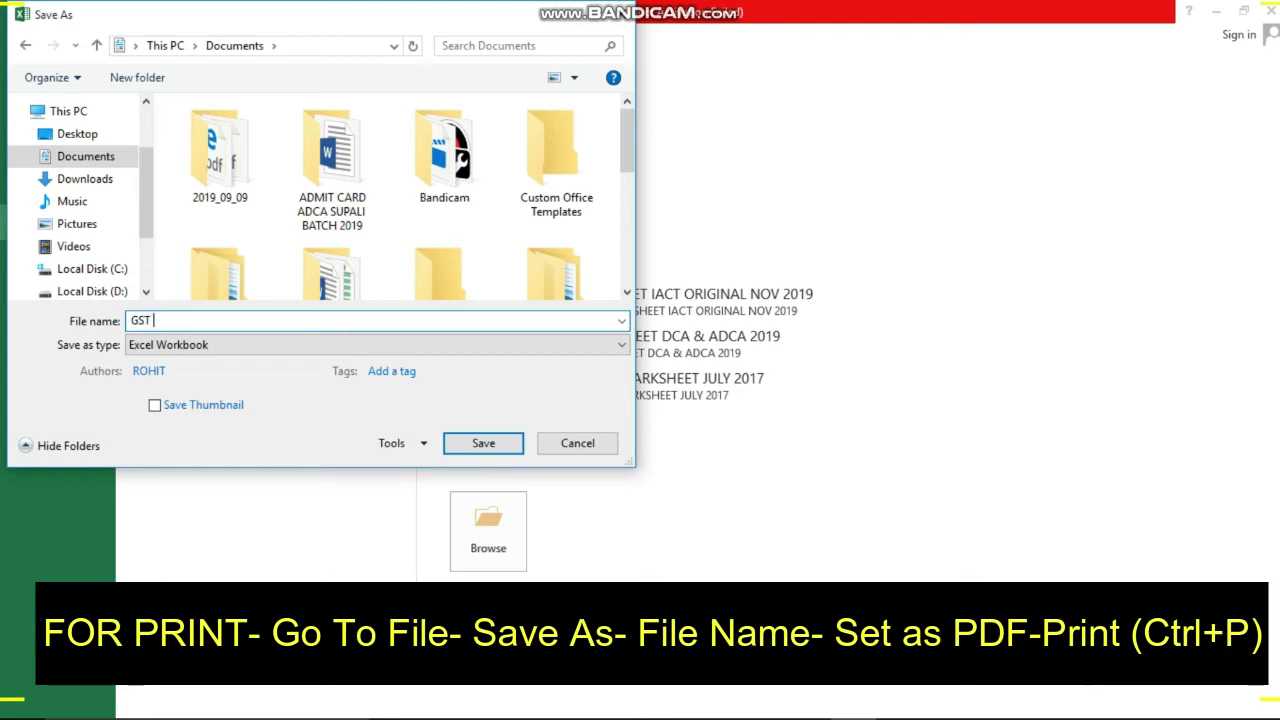
pyautogui.write('CO;;')
pyautogui.write('ECTION')
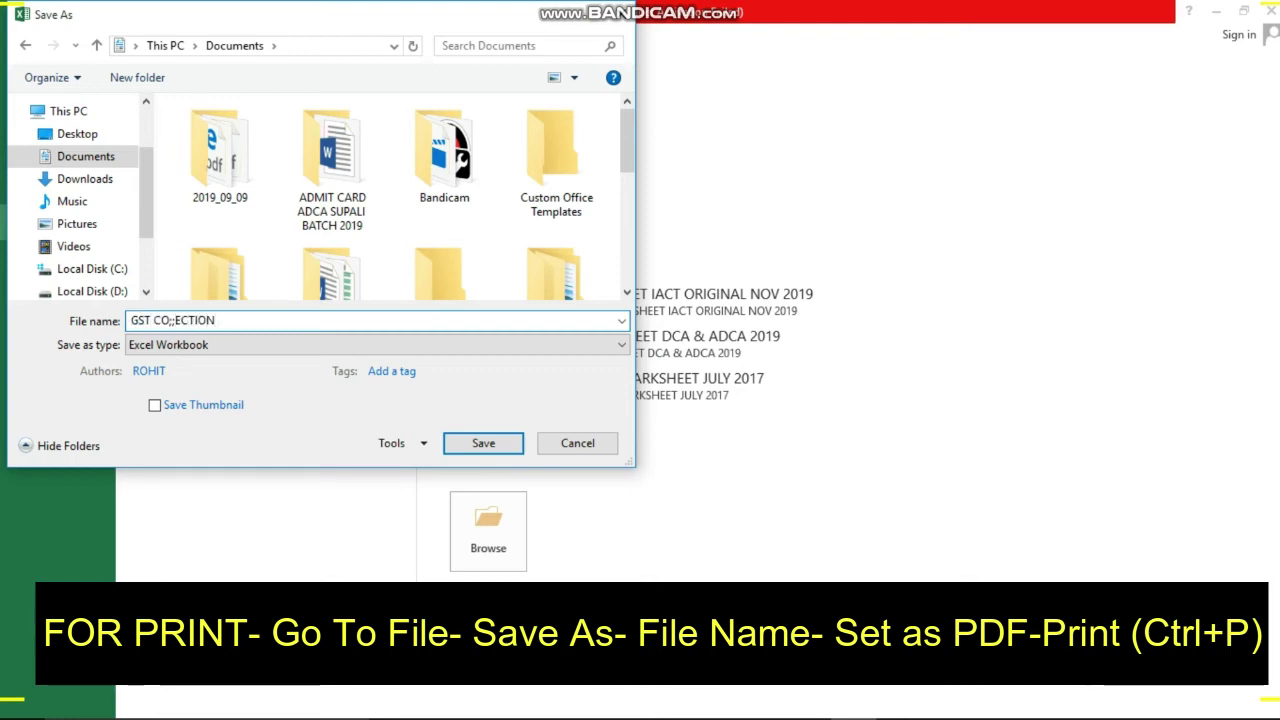
pyautogui.press('BackSpace')
pyautogui.press('BackSpace')
pyautogui.press('BackSpace')
pyautogui.press('BackSpace')
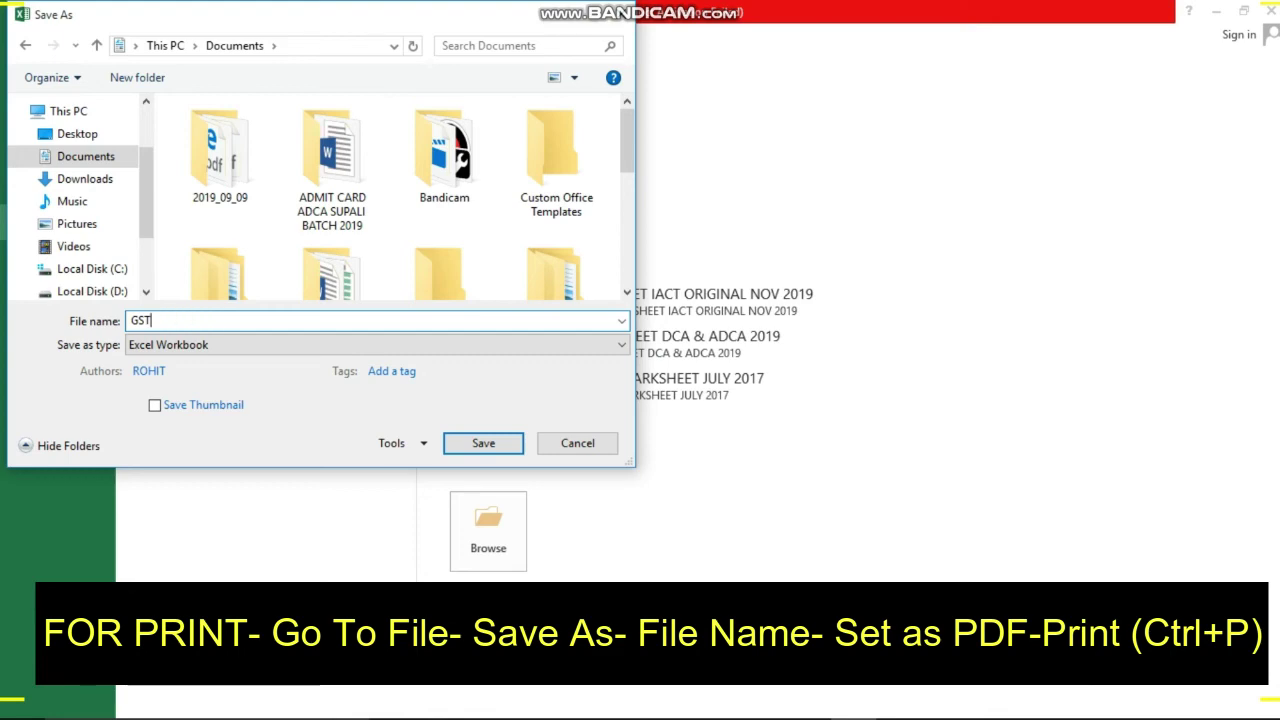
pyautogui.press('BackSpace')
pyautogui.press('BackSpace')
pyautogui.press('BackSpace')
pyautogui.write('SY')
pyautogui.press('BackSpace')
pyautogui.write('TO')
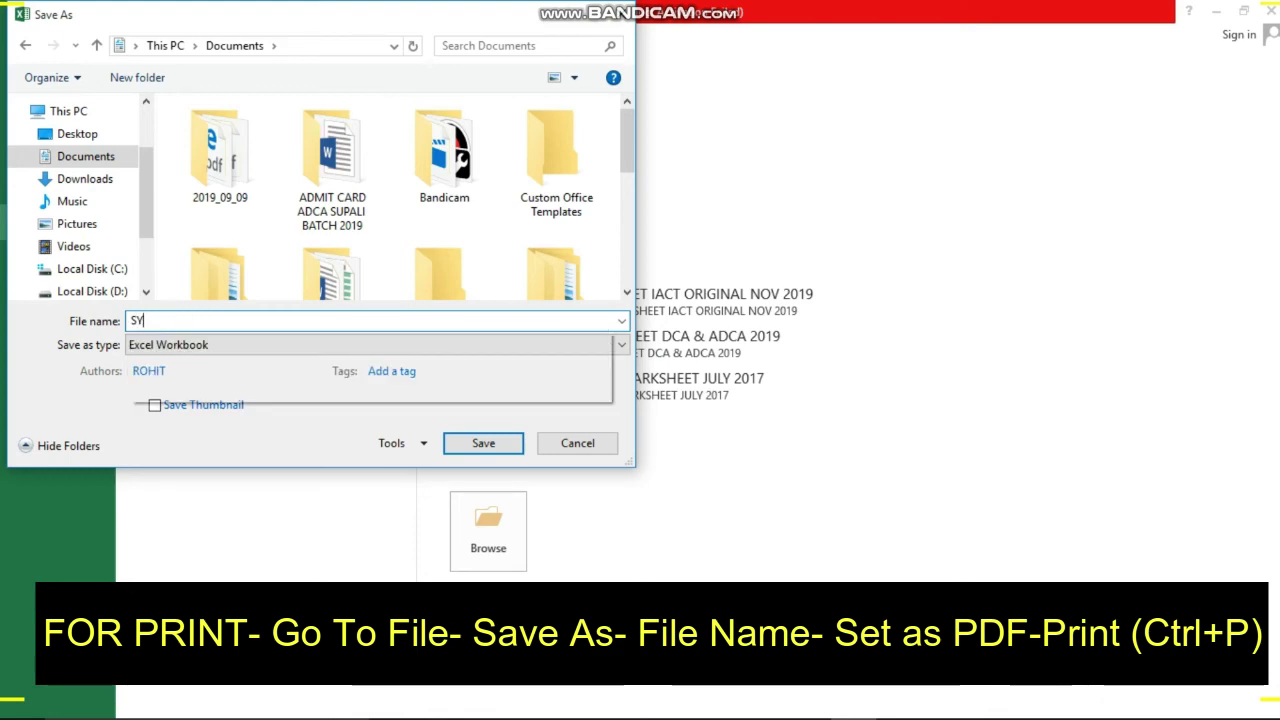
pyautogui.write('CK ')
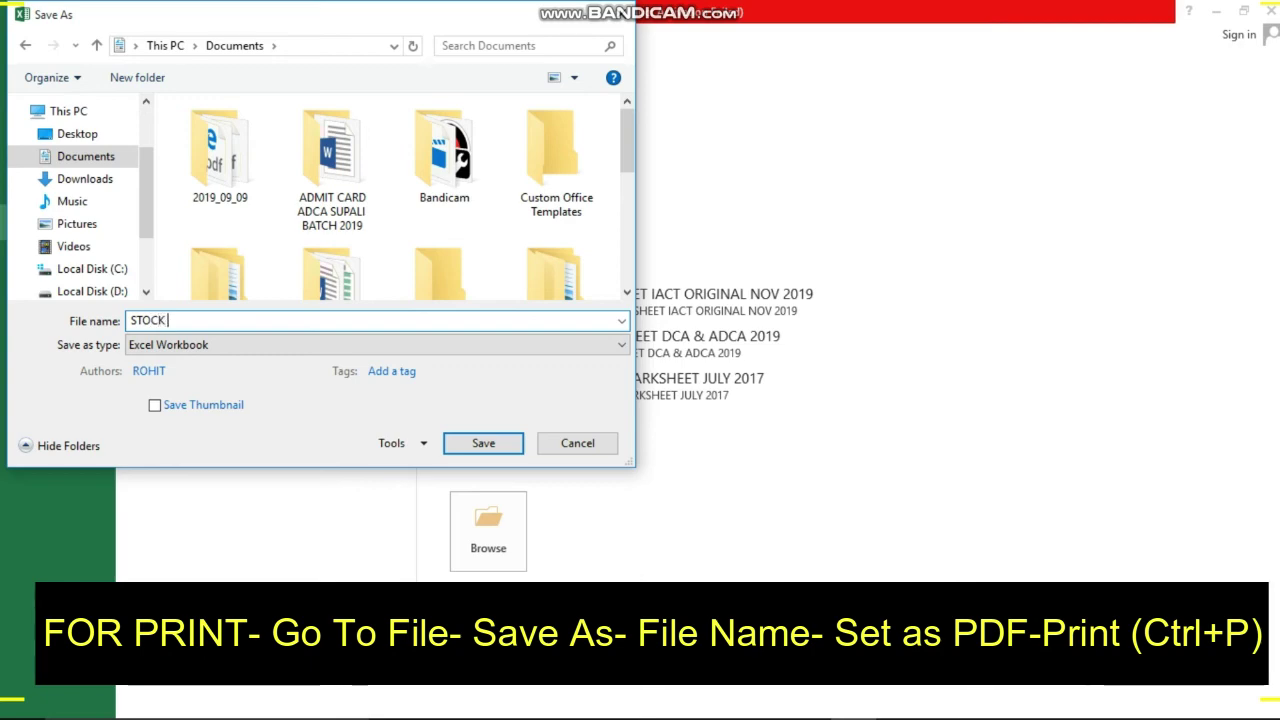
pyautogui.write('REP')
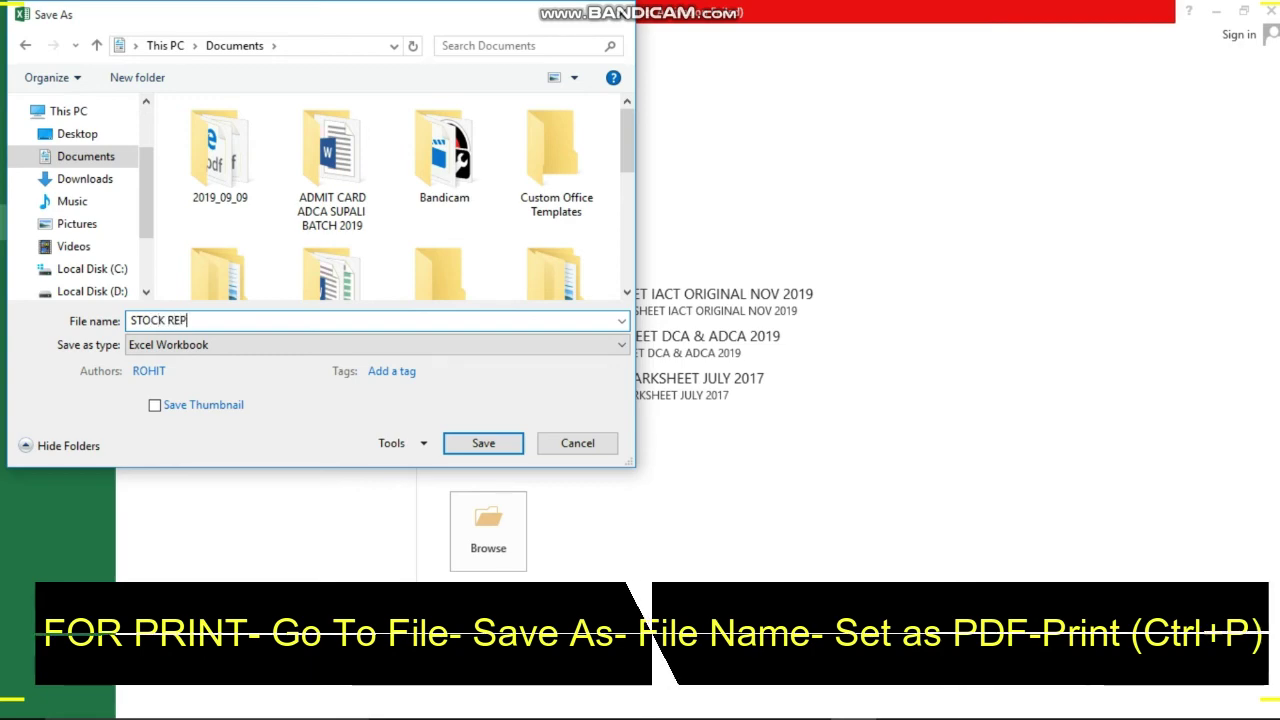
pyautogui.write('ORT')
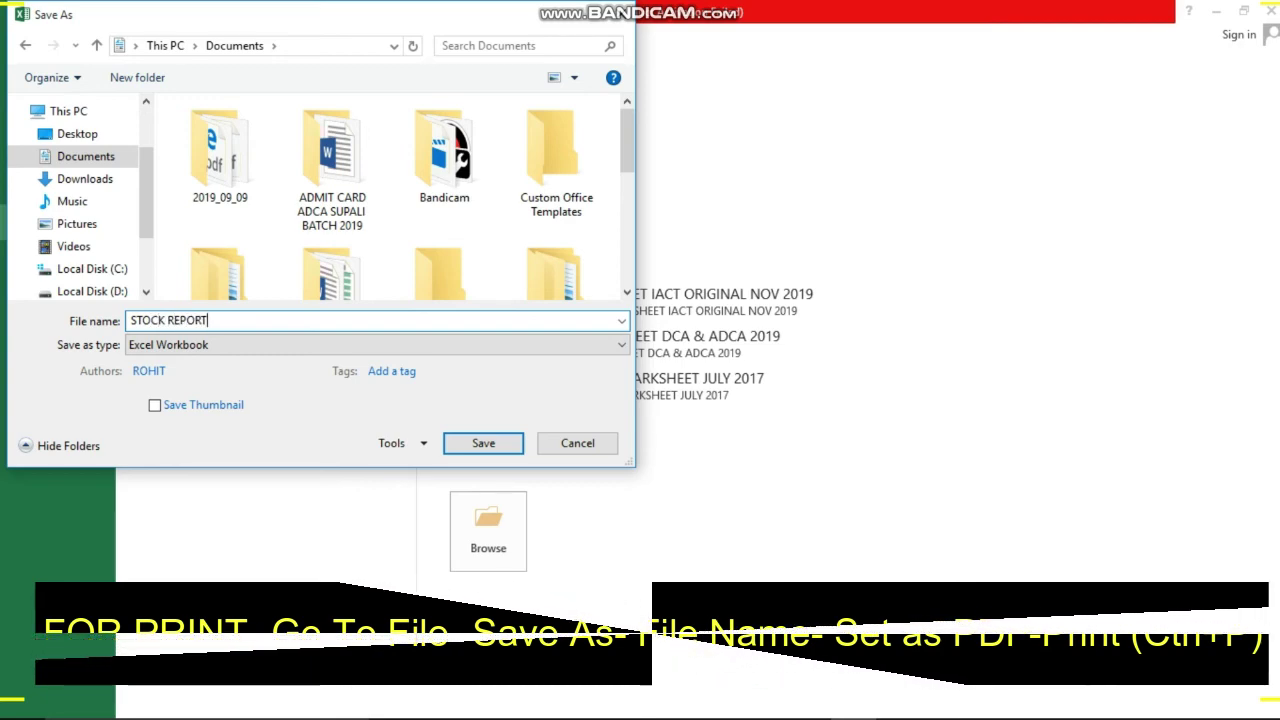
pyautogui.press('Tab')
pyautogui.hotkey('alt', 'Down')
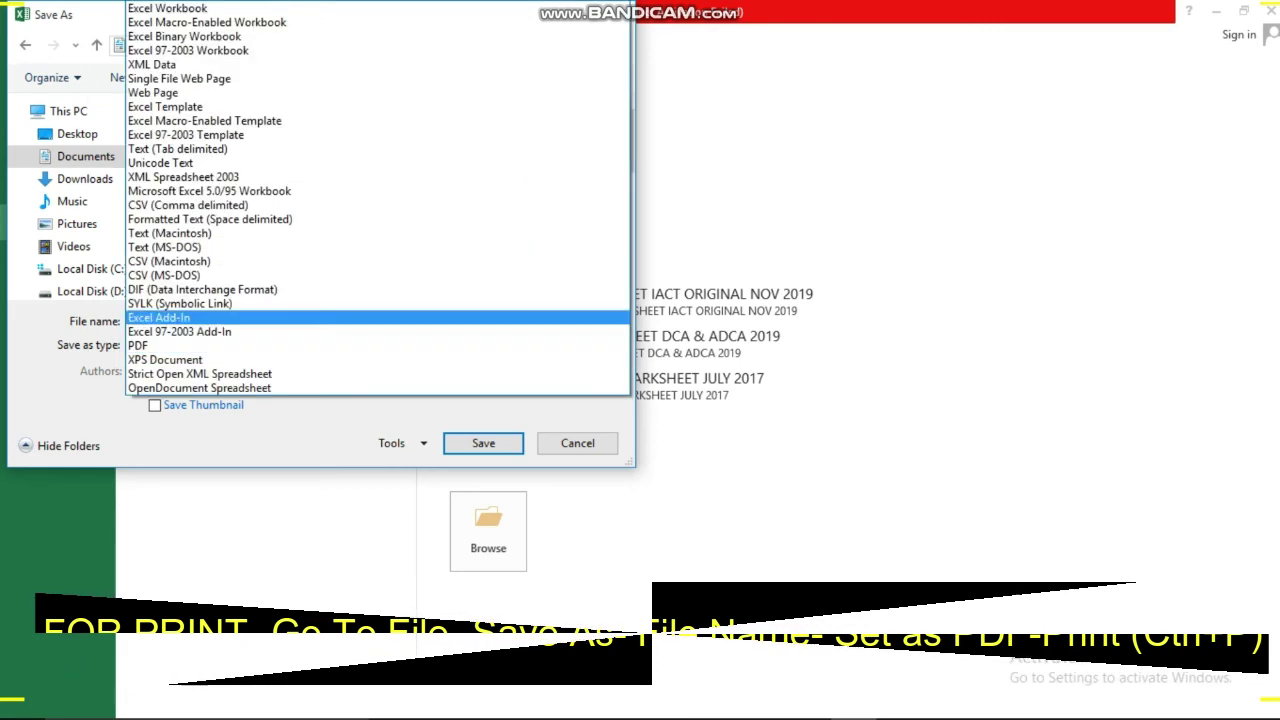
pyautogui.press('Down')
pyautogui.press('Down')
pyautogui.press('Down')
pyautogui.press('Down')
pyautogui.press('Down')
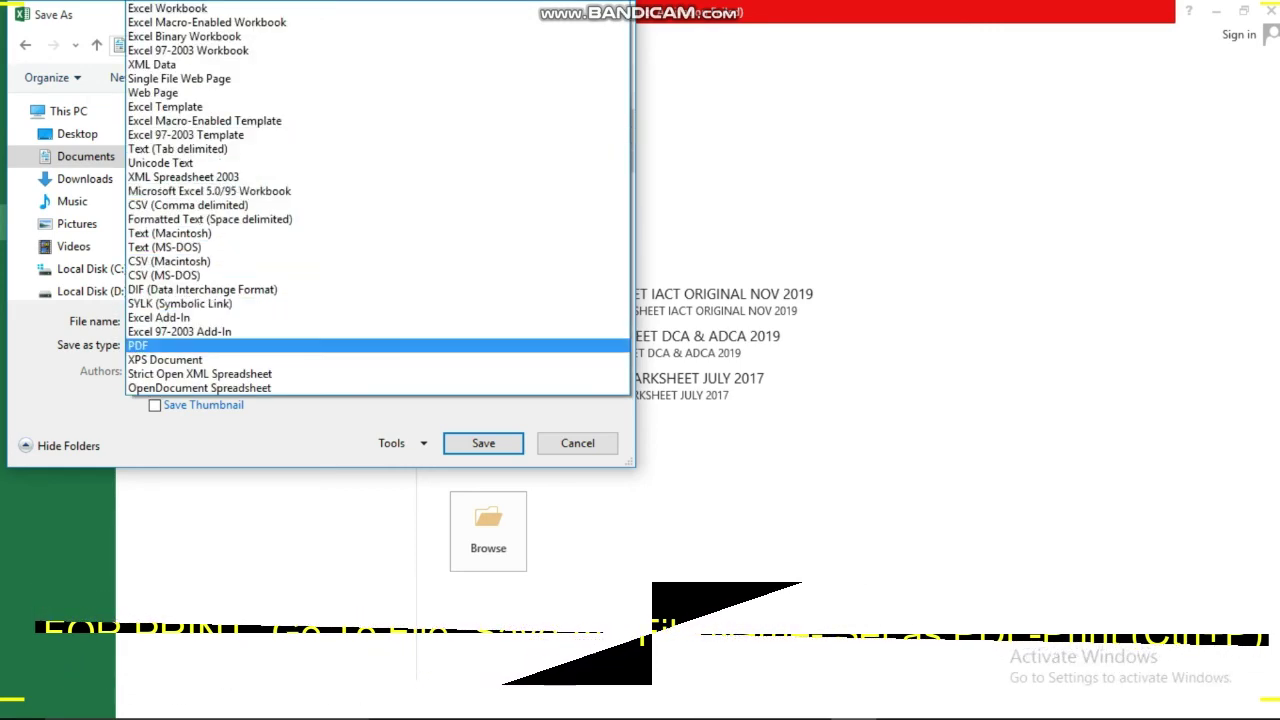
pyautogui.press('Return')
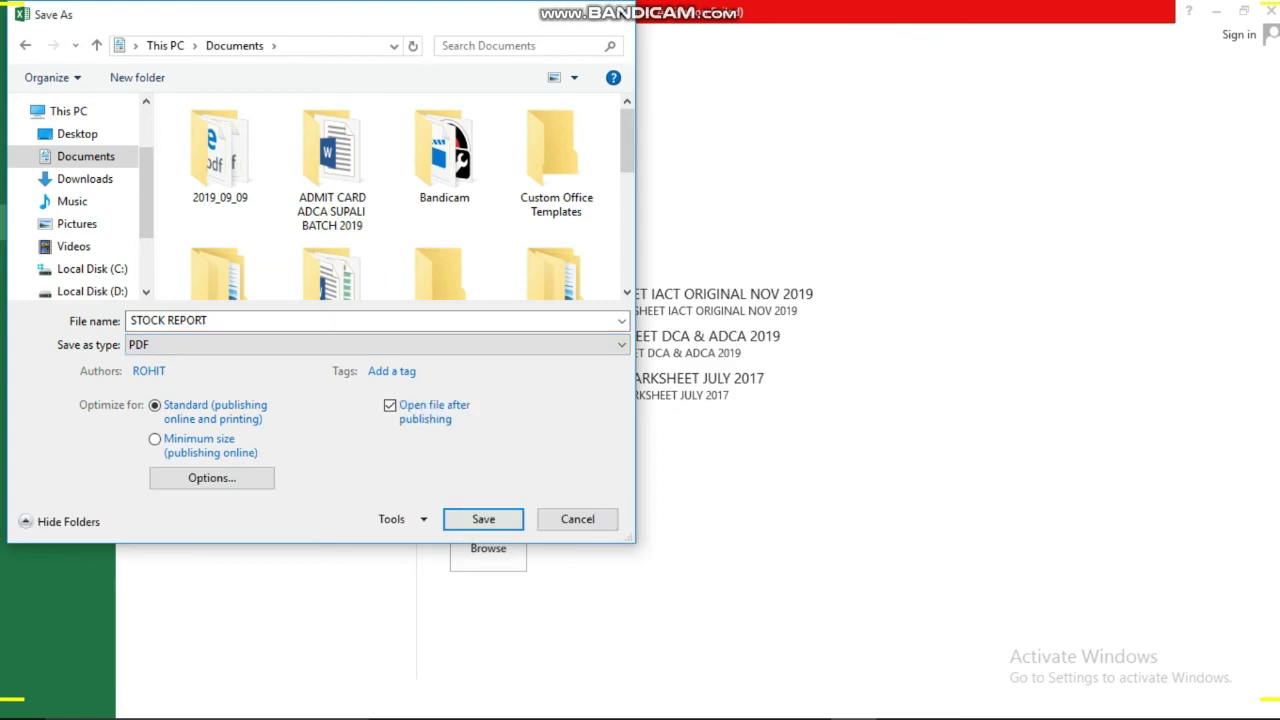
# Publish STOCK REPORT.pdf and close Edge's print dialog to view the invoice
pyautogui.press('Return')
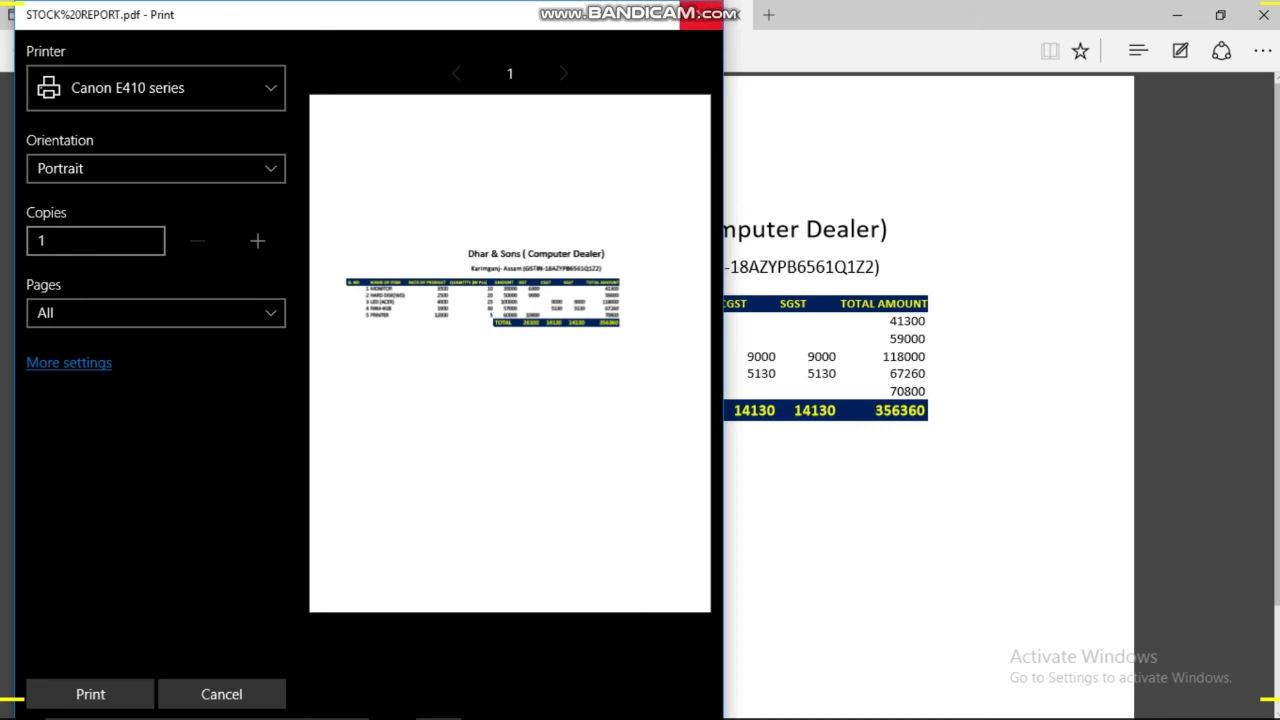
pyautogui.click(701, 14)
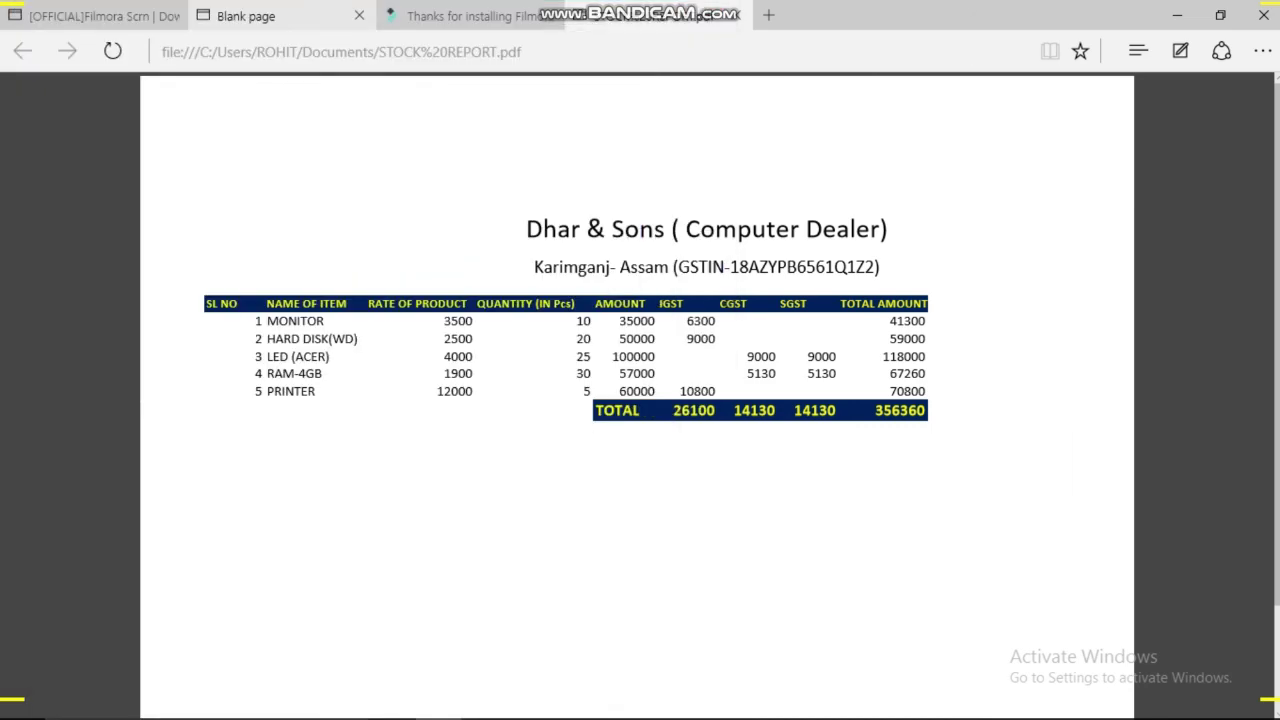